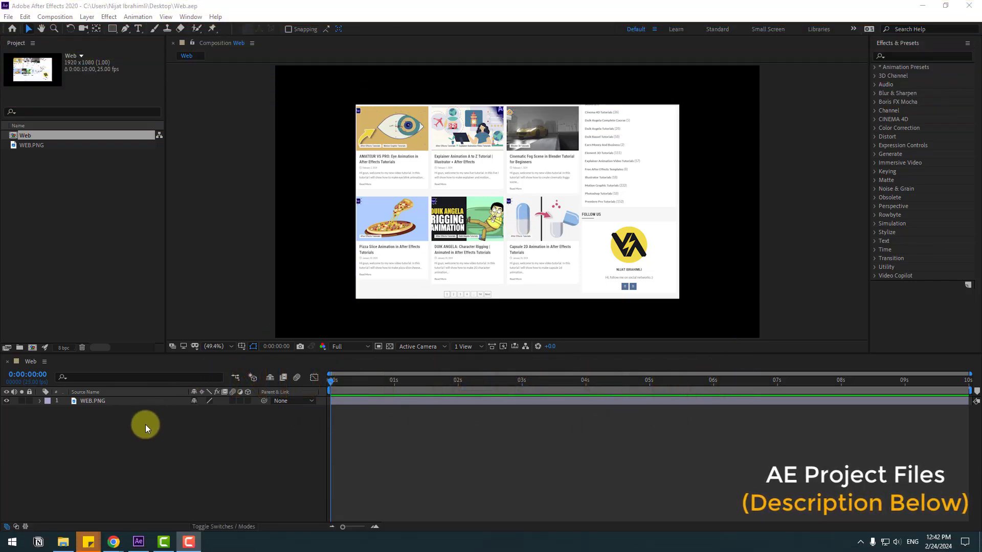
- Create a black 1920 x 1080 solid named BG and place it beneath the WEB.PNG layer
{"action": "right_click", "coordinate": [120, 426]}
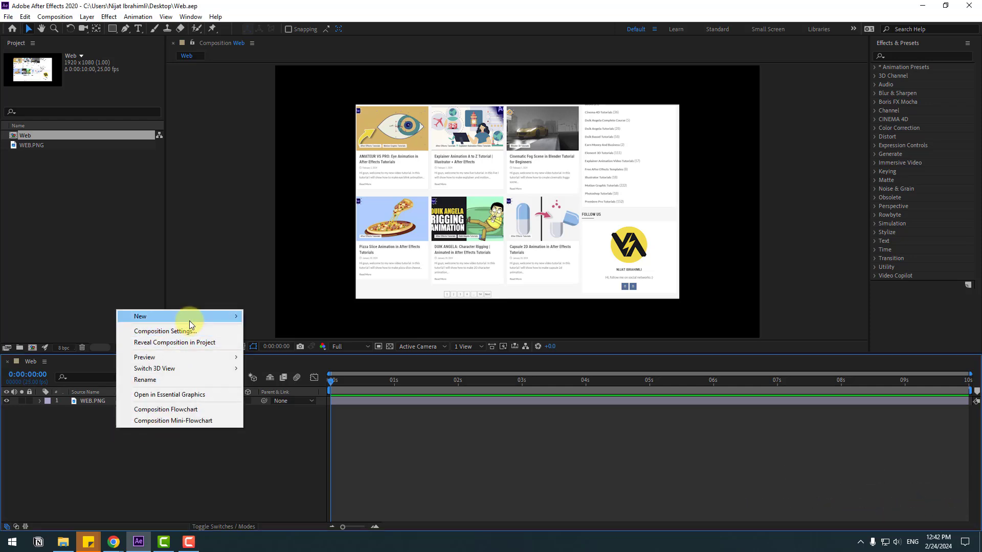
{"action": "mouse_move", "coordinate": [190, 321]}
{"action": "left_click", "coordinate": [273, 340]}
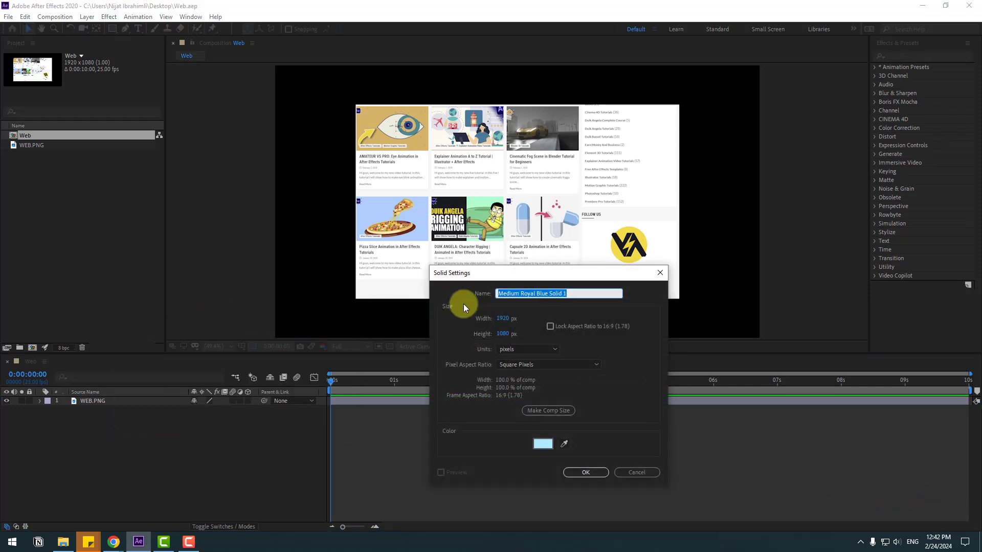
{"action": "type", "text": "BG"}
{"action": "left_click", "coordinate": [545, 444]}
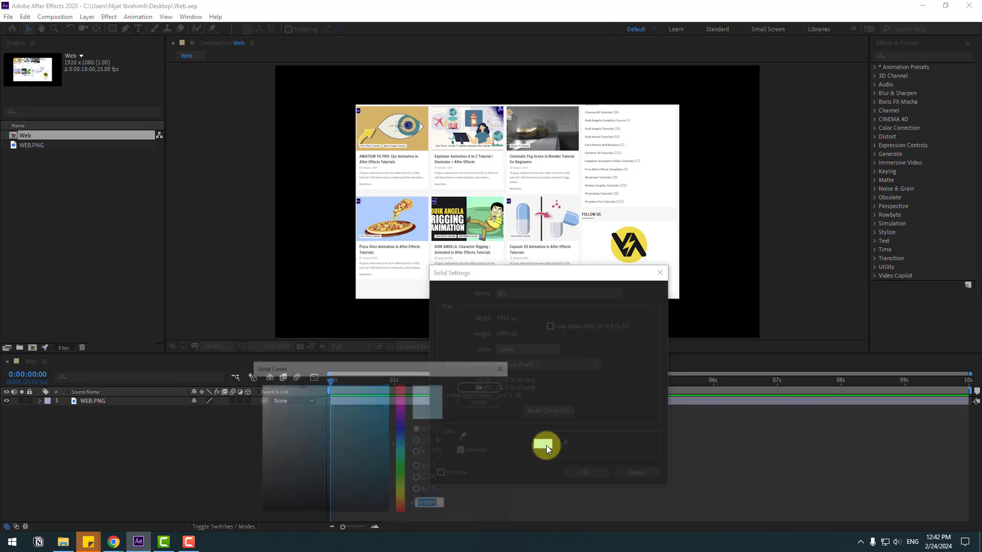
{"action": "left_click_drag", "start_coordinate": [285, 416], "coordinate": [252, 392]}
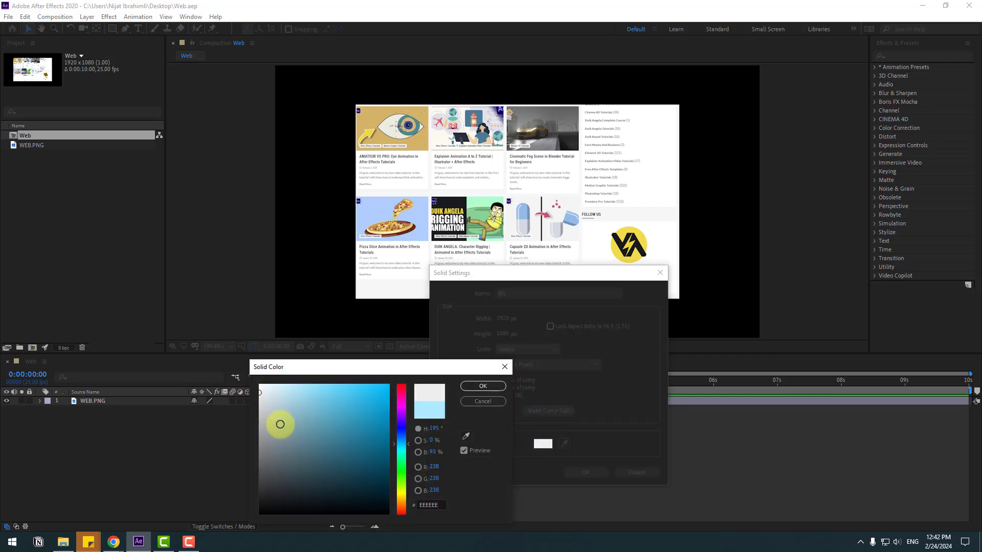
{"action": "mouse_move", "coordinate": [246, 491]}
{"action": "left_mouse_down"}
{"action": "mouse_move", "coordinate": [263, 462]}
{"action": "mouse_move", "coordinate": [251, 512]}
{"action": "left_mouse_up"}
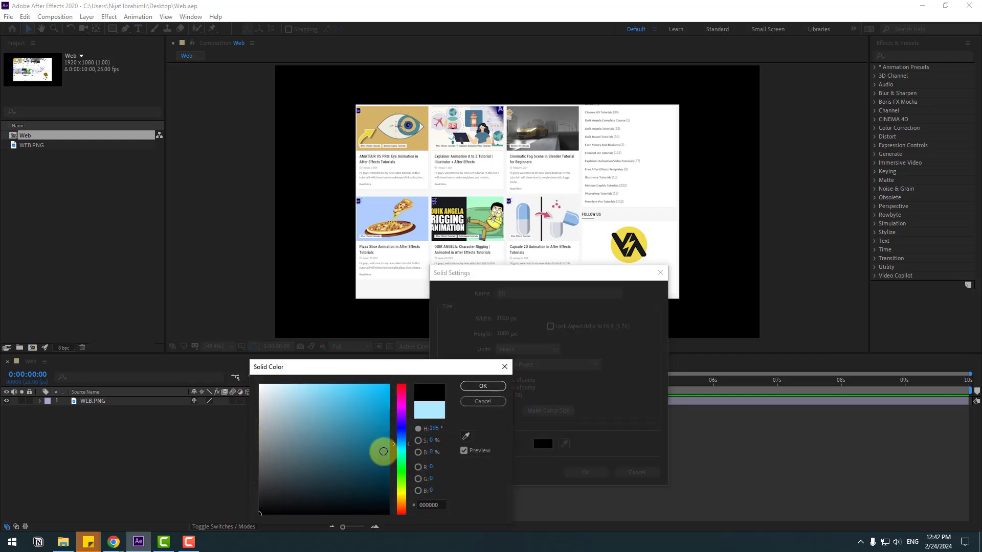
{"action": "left_click", "coordinate": [485, 387]}
{"action": "left_click", "coordinate": [576, 472]}
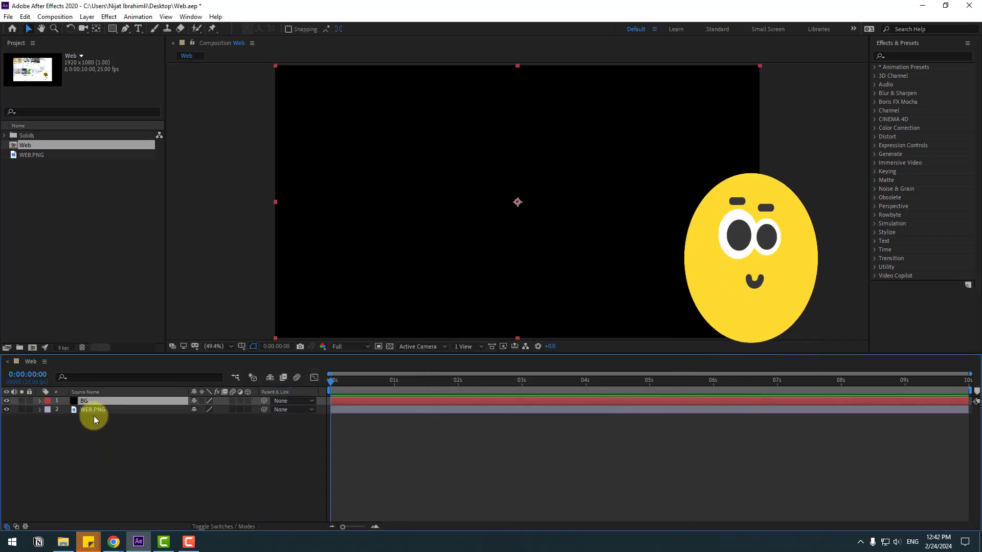
{"action": "left_click_drag", "start_coordinate": [83, 399], "coordinate": [105, 421]}
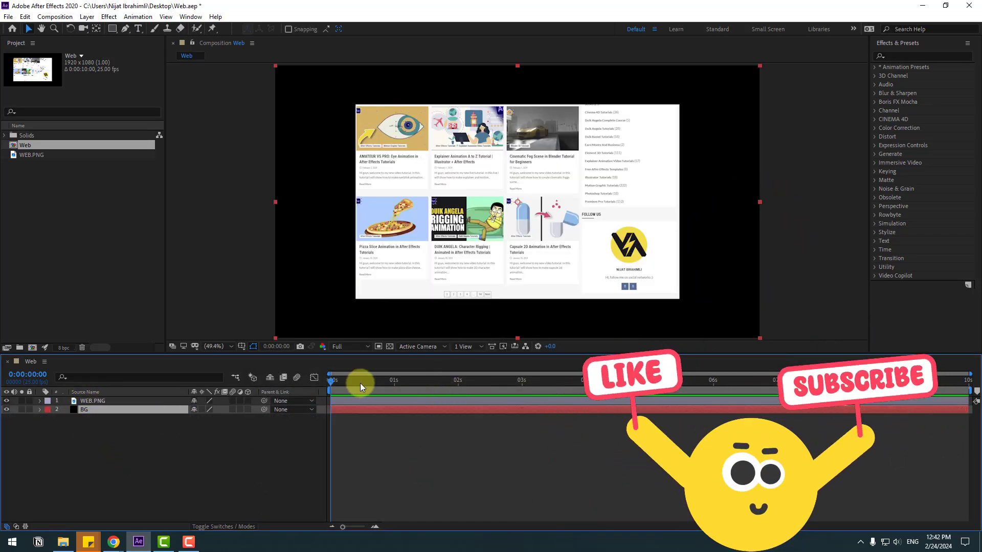
- Apply a Fill effect with a very light grey colour to the BG layer and lock the layer
{"action": "left_click", "coordinate": [935, 54]}
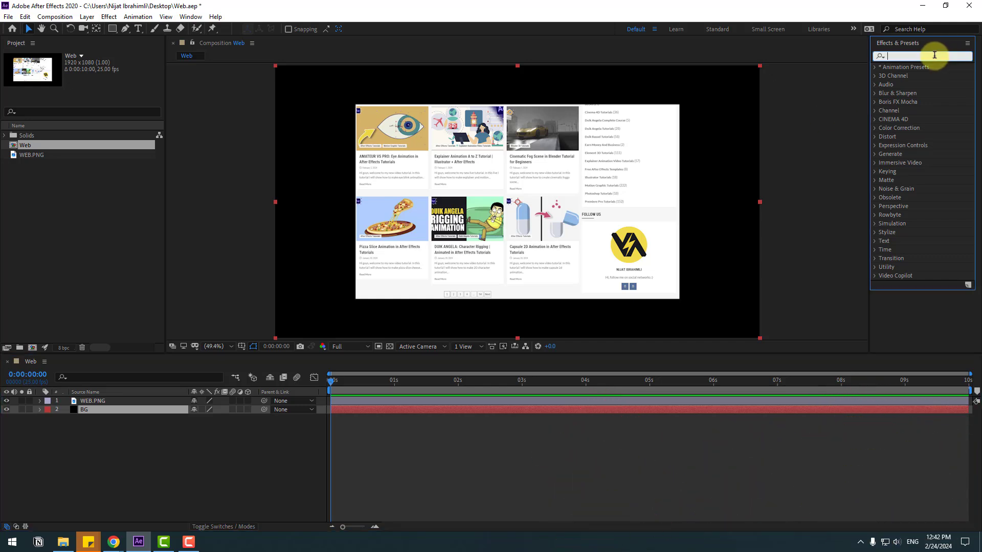
{"action": "type", "text": "fill"}
{"action": "left_click_drag", "start_coordinate": [904, 120], "coordinate": [87, 409]}
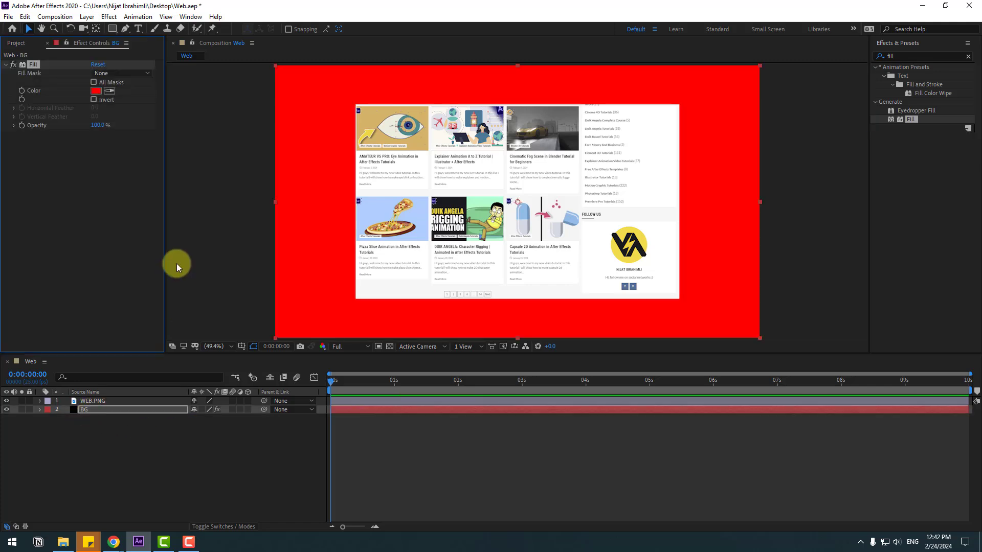
{"action": "left_click", "coordinate": [96, 91]}
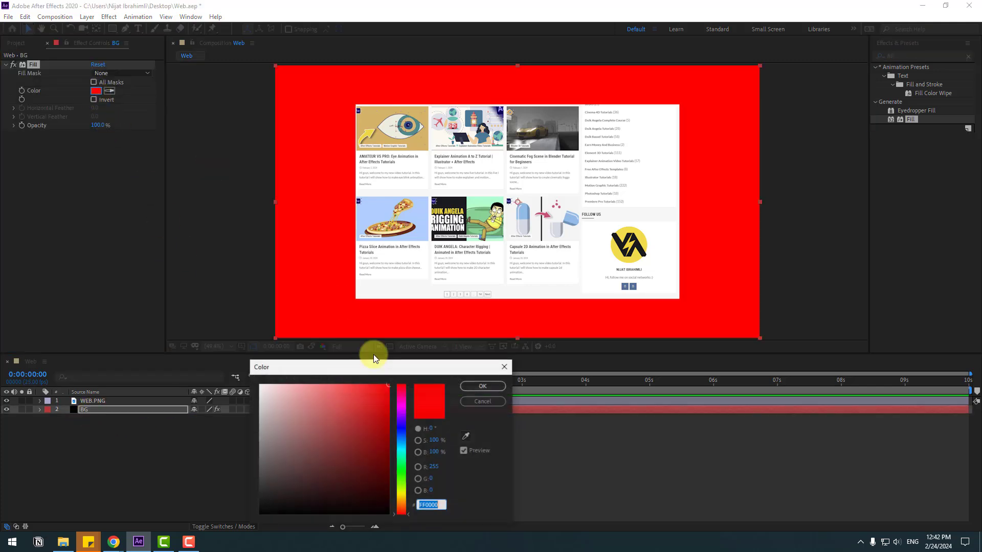
{"action": "left_click_drag", "start_coordinate": [266, 409], "coordinate": [253, 392]}
{"action": "left_click", "coordinate": [471, 388]}
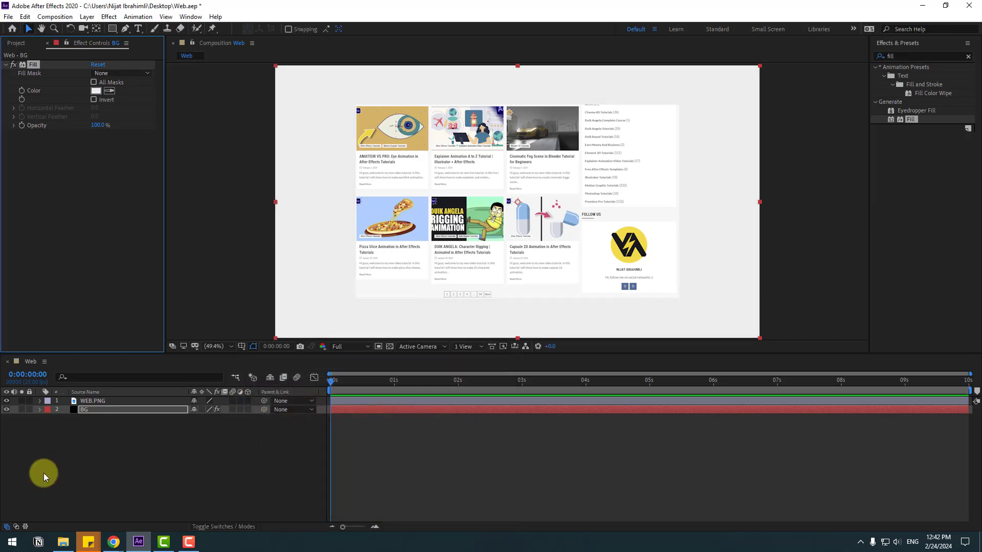
{"action": "left_click", "coordinate": [29, 410]}
- Make the WEB.PNG layer a 3D layer and test its Y Rotation
{"action": "left_click", "coordinate": [94, 402]}
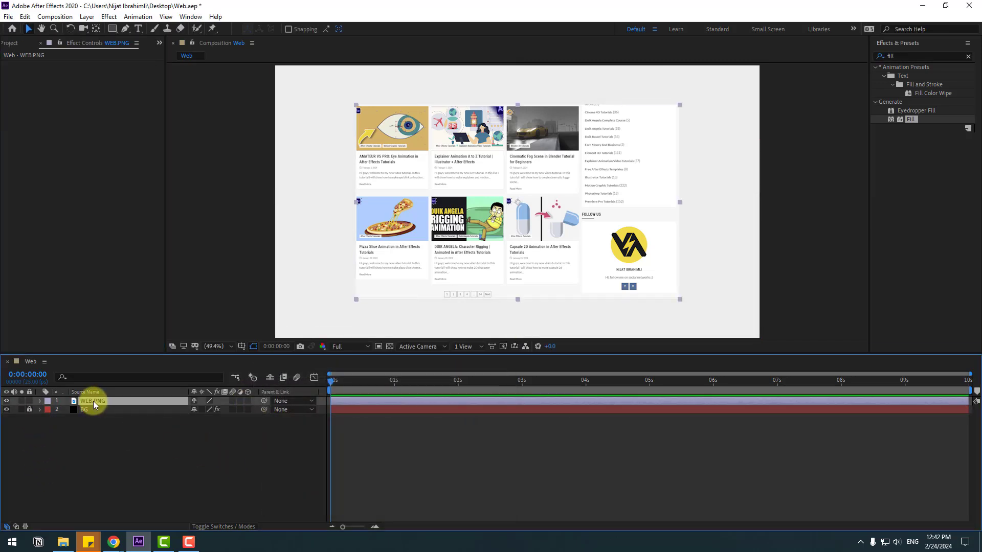
{"action": "left_click", "coordinate": [249, 401]}
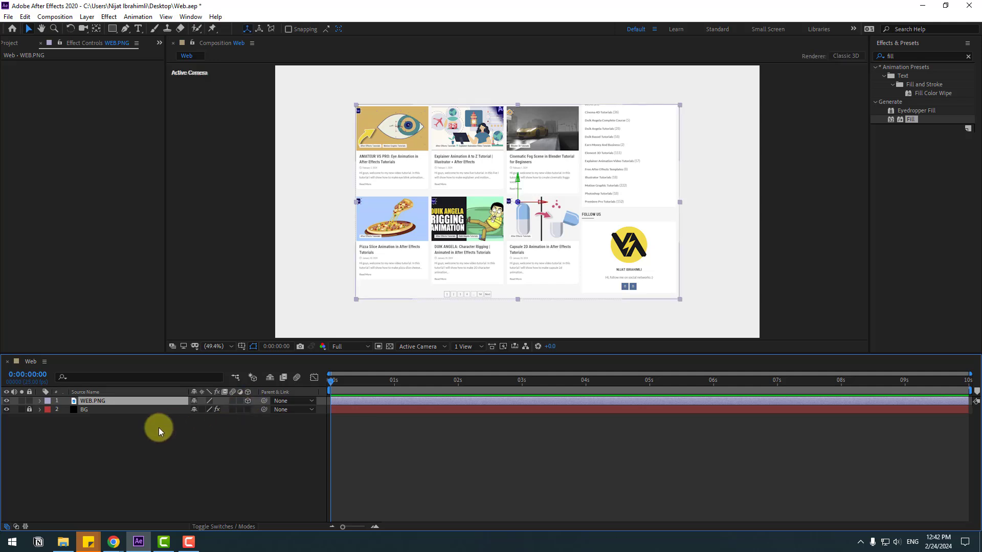
{"action": "key", "text": "r"}
{"action": "mouse_move", "coordinate": [205, 427]}
{"action": "left_mouse_down"}
{"action": "mouse_move", "coordinate": [215, 427]}
{"action": "mouse_move", "coordinate": [186, 432]}
{"action": "mouse_move", "coordinate": [213, 420]}
{"action": "mouse_move", "coordinate": [202, 421]}
{"action": "left_mouse_up"}
{"action": "left_click", "coordinate": [113, 447]}
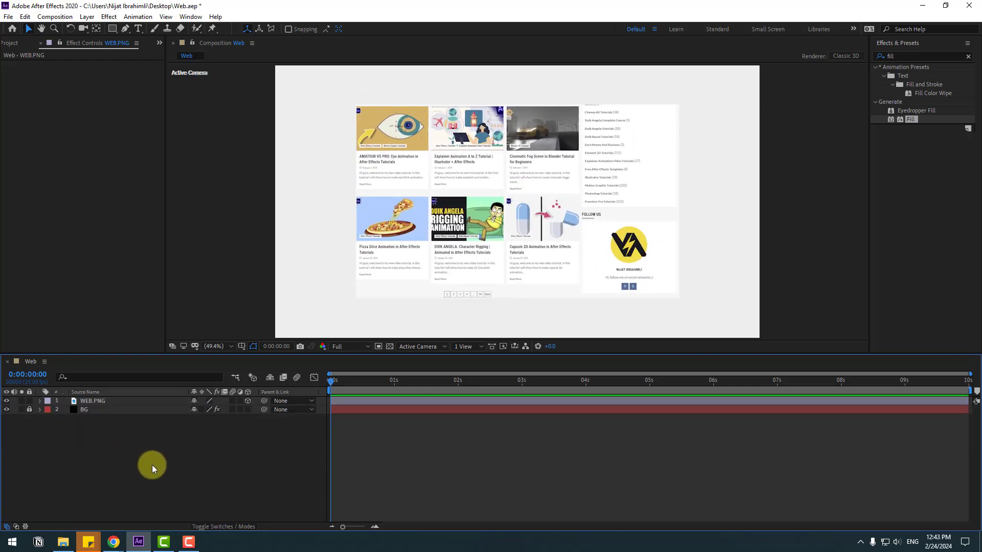
- Add a two-node camera with the 50mm preset to the composition
{"action": "right_click", "coordinate": [136, 459]}
{"action": "mouse_move", "coordinate": [236, 347]}
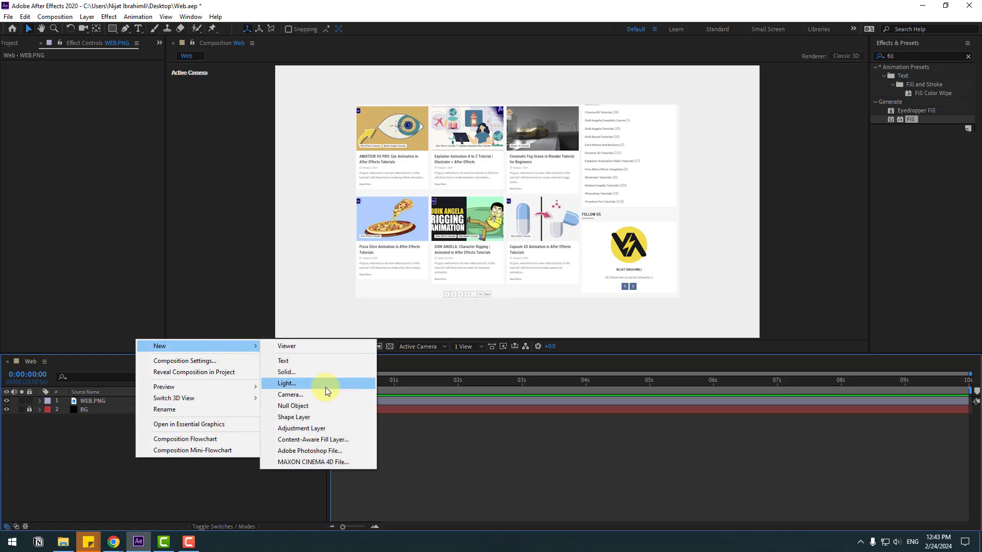
{"action": "left_click", "coordinate": [302, 395]}
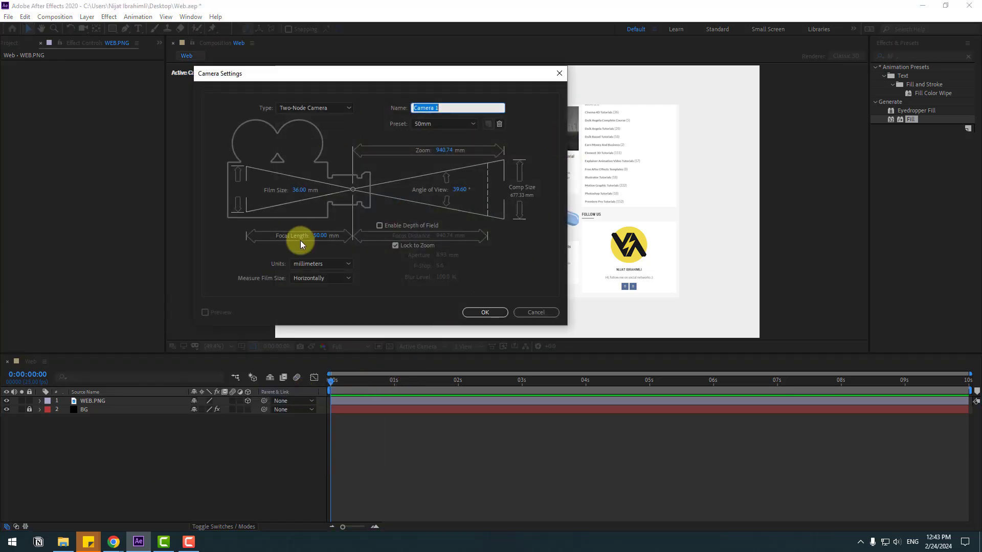
{"action": "left_click", "coordinate": [485, 313]}
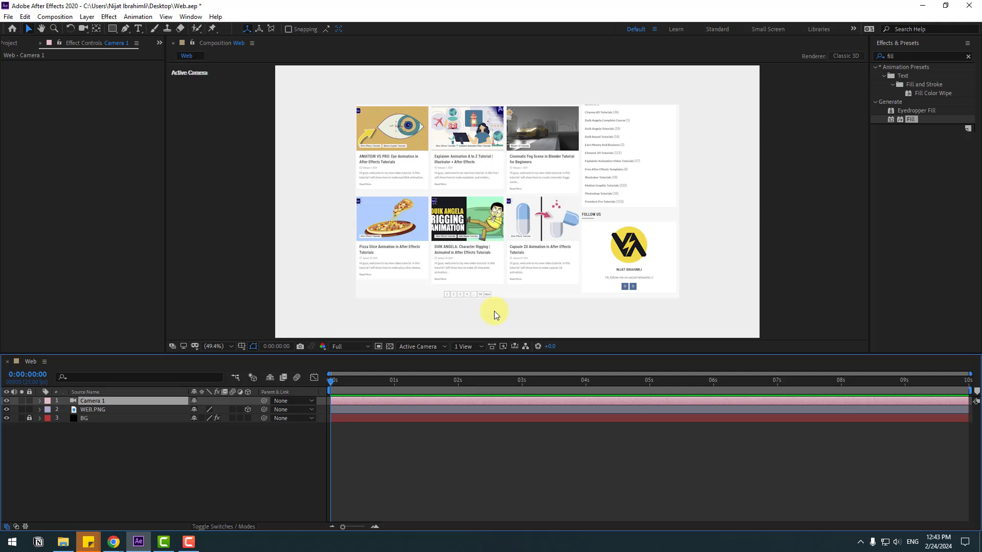
- Create an orbit null for the camera and centre the null's anchor point
{"action": "right_click", "coordinate": [99, 401]}
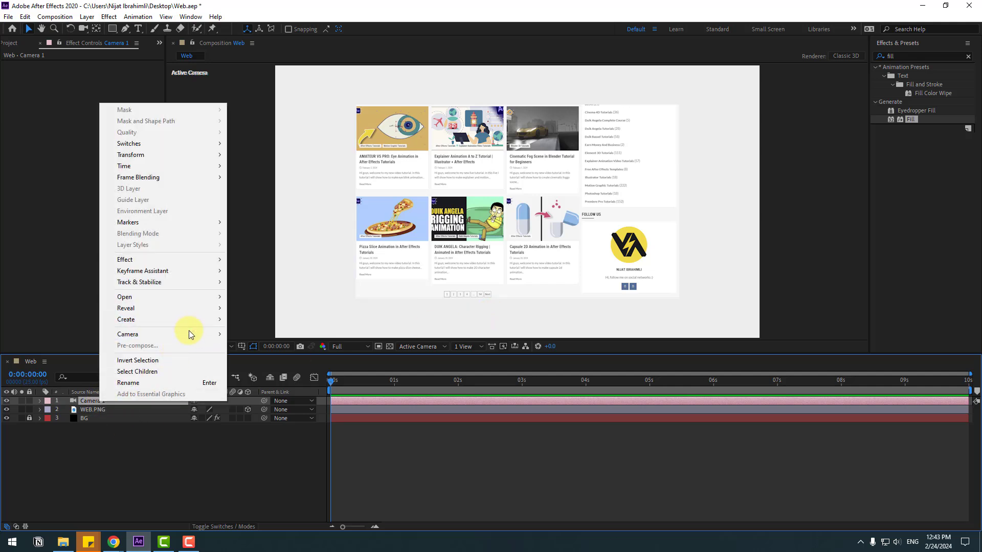
{"action": "mouse_move", "coordinate": [189, 330]}
{"action": "left_click", "coordinate": [262, 347]}
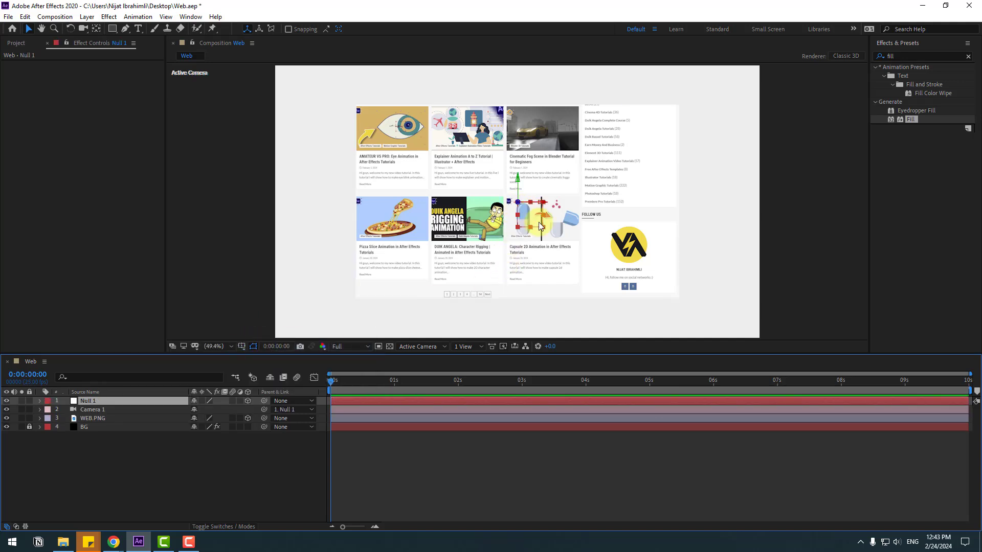
{"action": "left_click", "coordinate": [97, 30]}
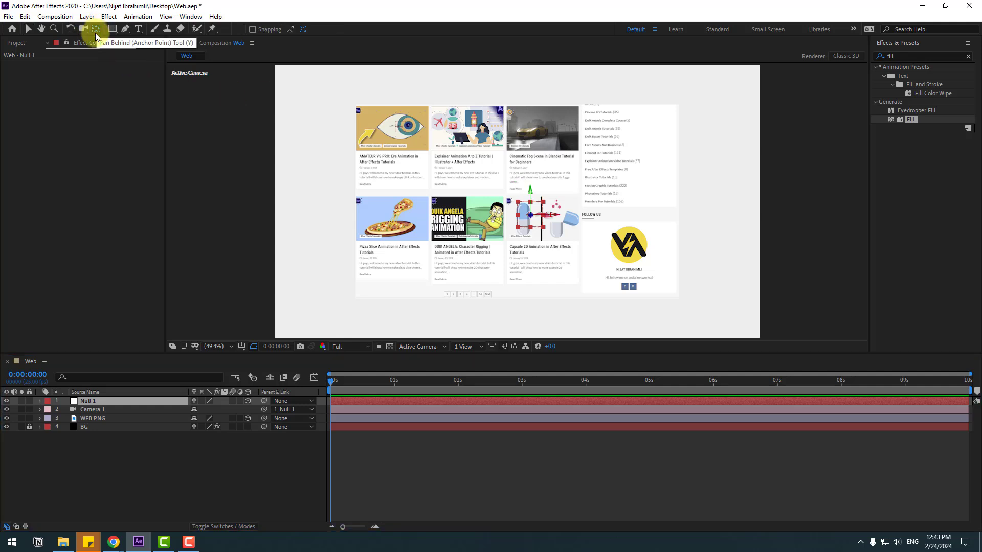
{"action": "left_click", "coordinate": [28, 29]}
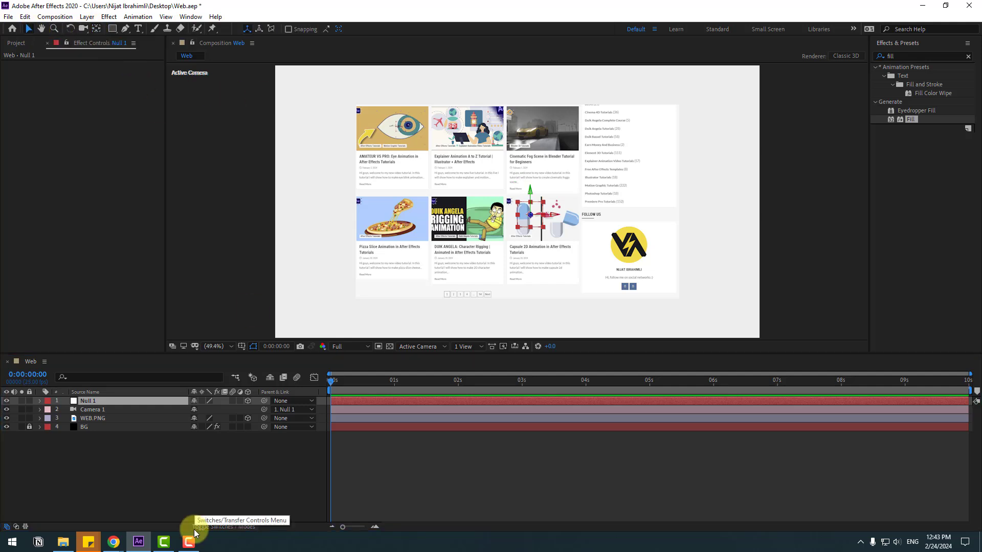
- Try rotating the camera's orbit null around its Y axis
{"action": "left_click", "coordinate": [139, 422]}
{"action": "key", "text": "r"}
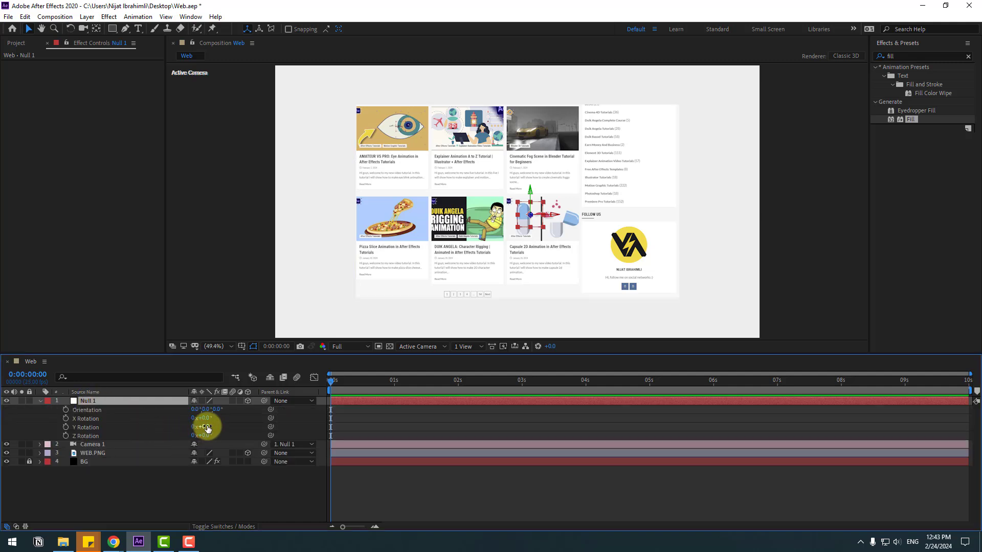
{"action": "mouse_move", "coordinate": [204, 428]}
{"action": "left_mouse_down"}
{"action": "mouse_move", "coordinate": [216, 425]}
{"action": "mouse_move", "coordinate": [197, 429]}
{"action": "mouse_move", "coordinate": [230, 390]}
{"action": "mouse_move", "coordinate": [195, 432]}
{"action": "left_mouse_up"}
- Keyframe Null 1's Position with a Z value of -1342 at 0 seconds and 638 at 3 seconds
{"action": "left_click", "coordinate": [88, 402]}
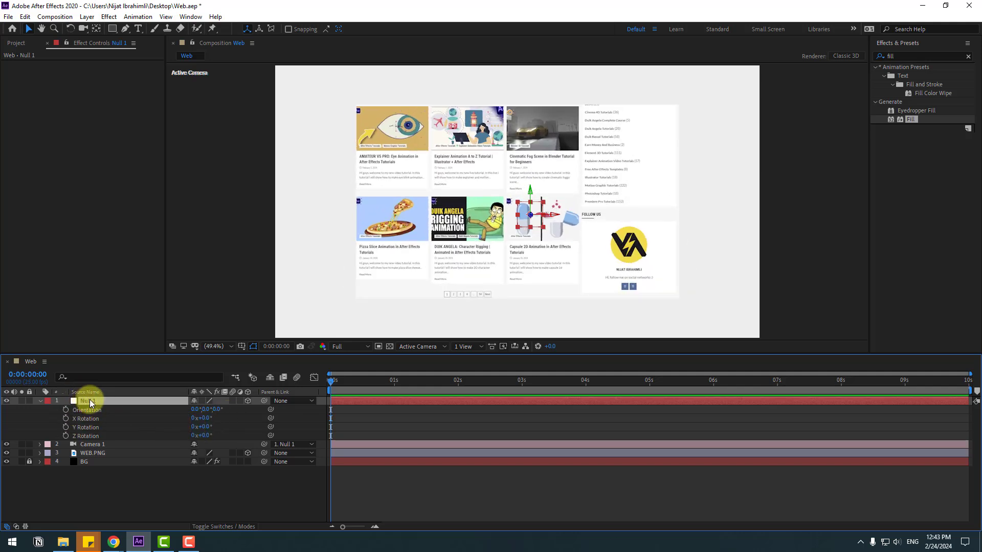
{"action": "key", "text": "p"}
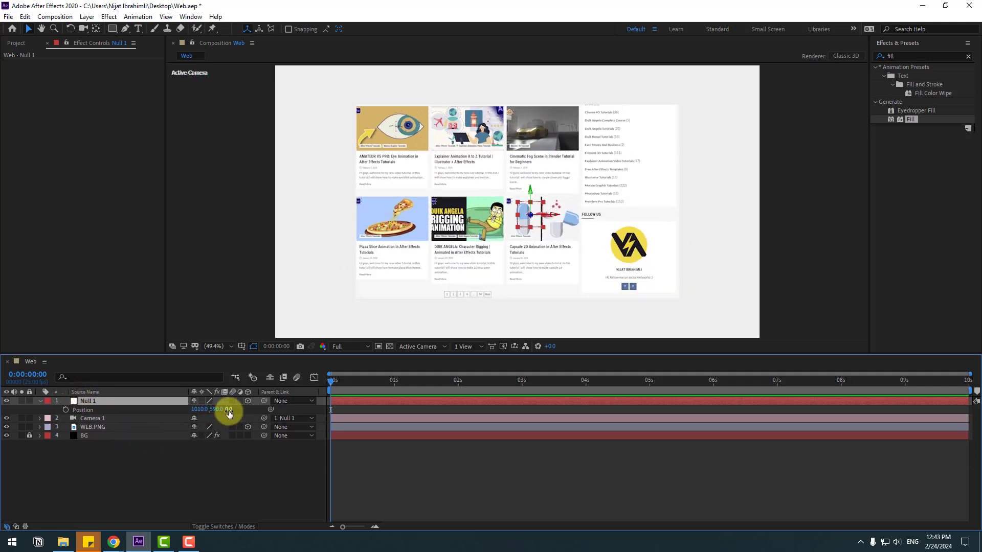
{"action": "left_click_drag", "start_coordinate": [229, 410], "coordinate": [182, 423]}
{"action": "key", "text": "alt+shift+p"}
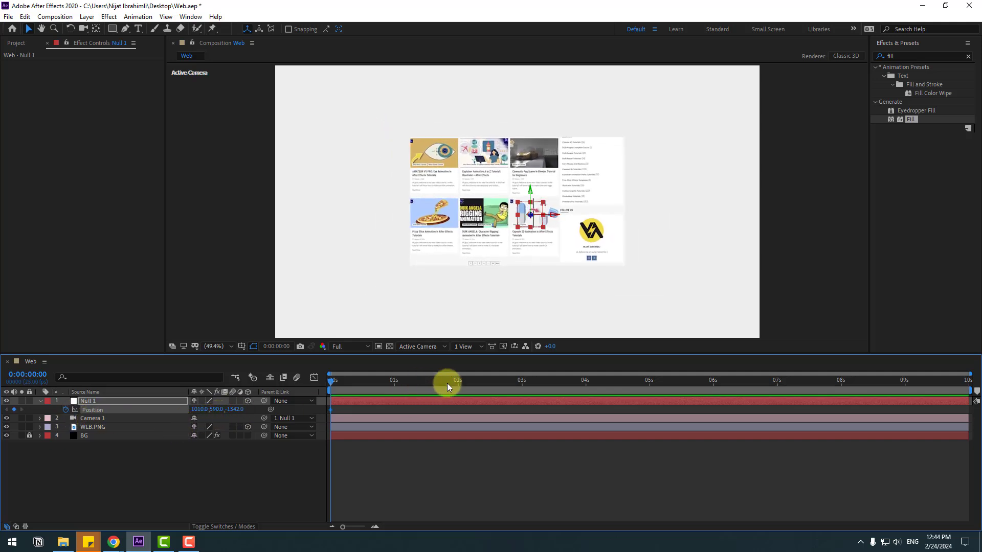
{"action": "left_click_drag", "start_coordinate": [516, 382], "coordinate": [522, 383]}
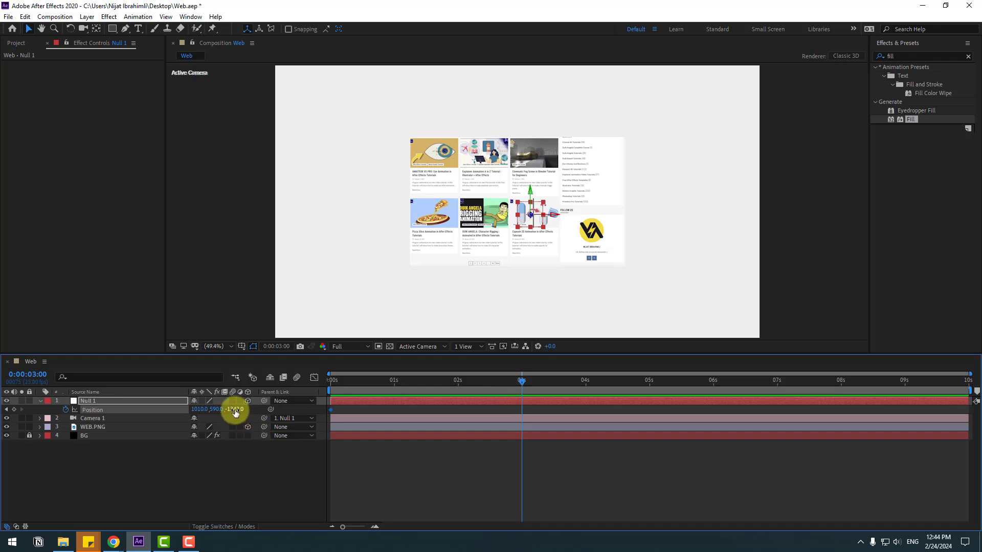
{"action": "left_click_drag", "start_coordinate": [234, 412], "coordinate": [322, 395]}
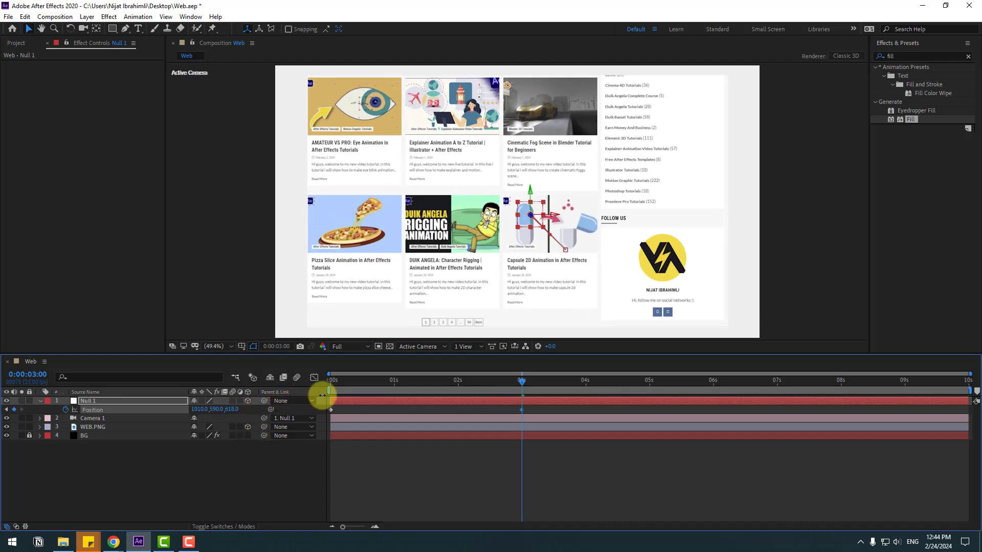
- Add X, Y and Z Rotation keyframes to the WEB.PNG layer at the start of the composition
{"action": "key", "text": "Home"}
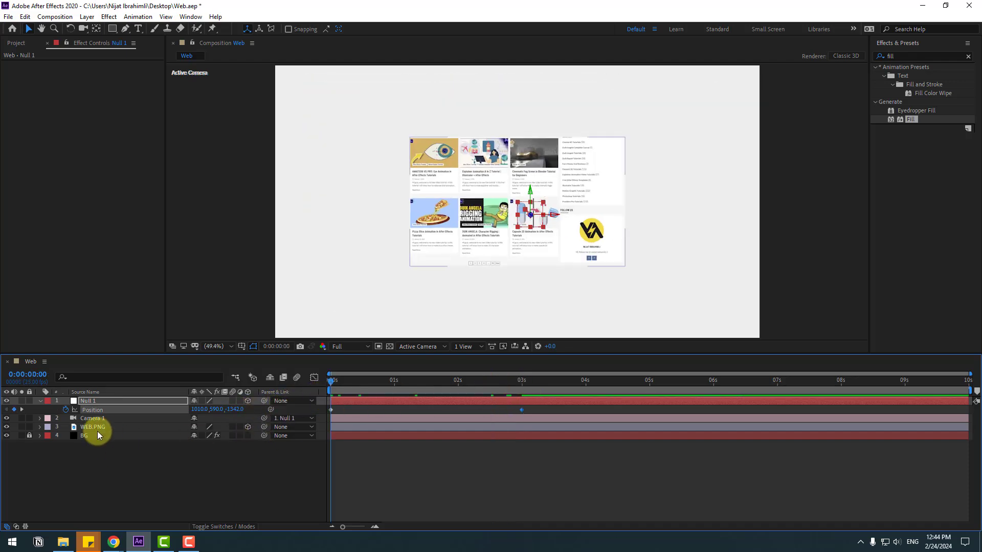
{"action": "left_click", "coordinate": [94, 428]}
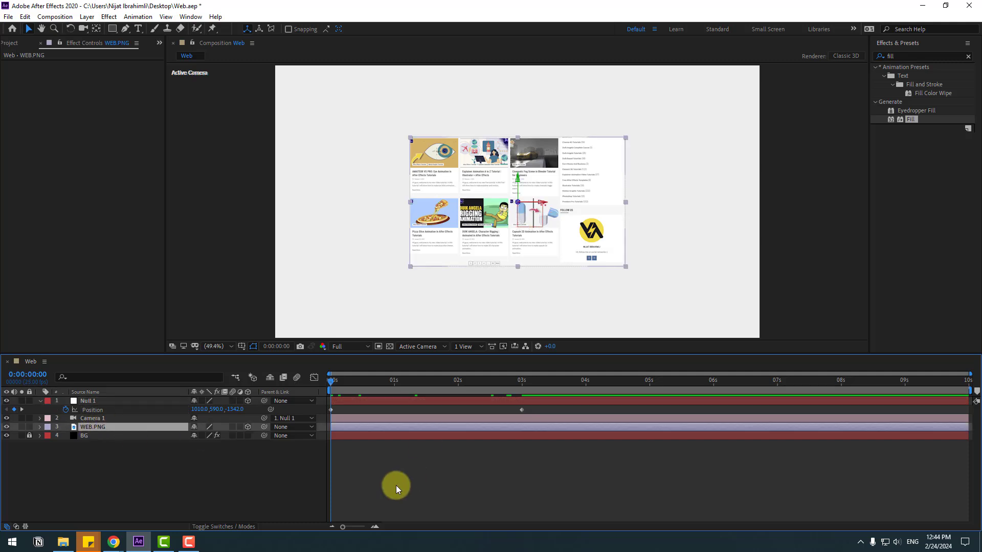
{"action": "key", "text": "r"}
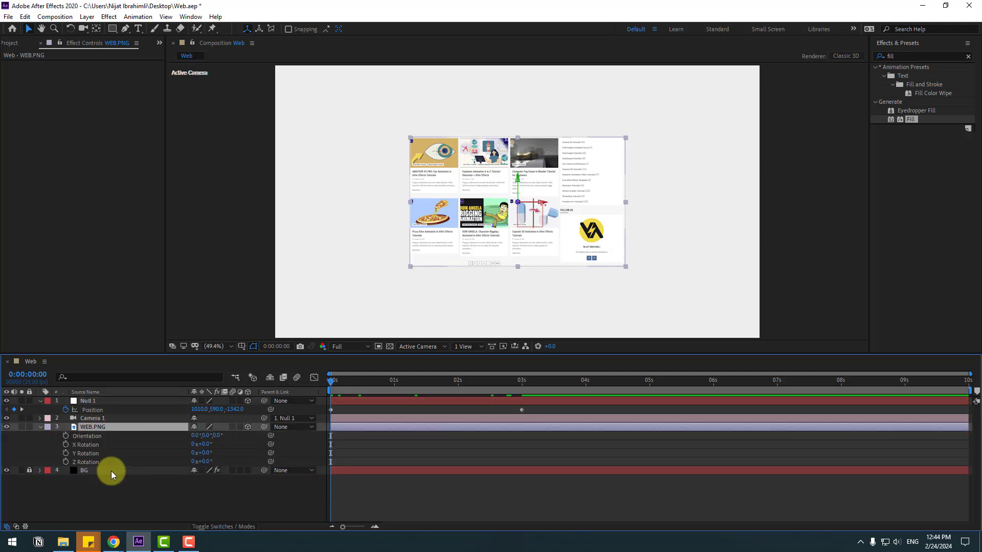
{"action": "left_click", "coordinate": [66, 444]}
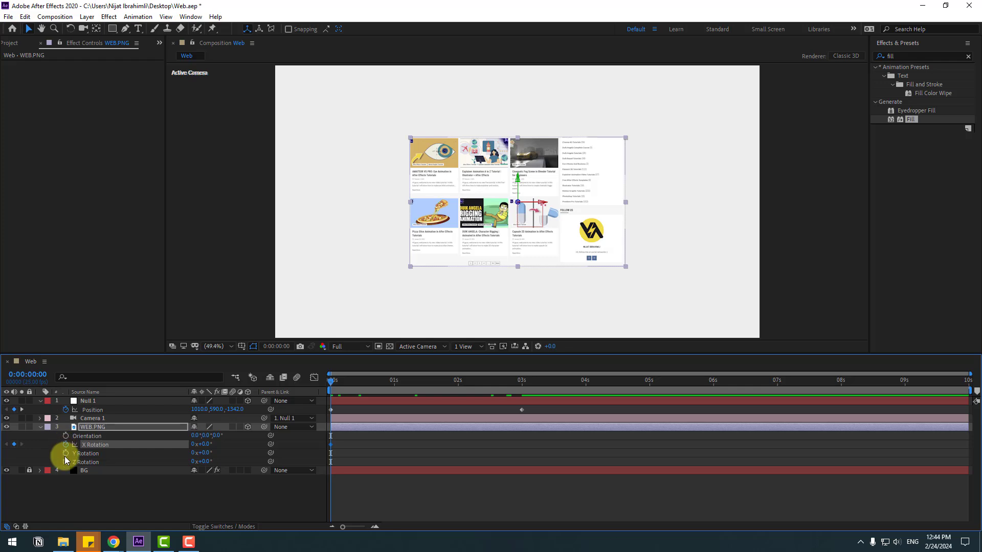
{"action": "left_click", "coordinate": [65, 454]}
{"action": "left_click", "coordinate": [65, 462]}
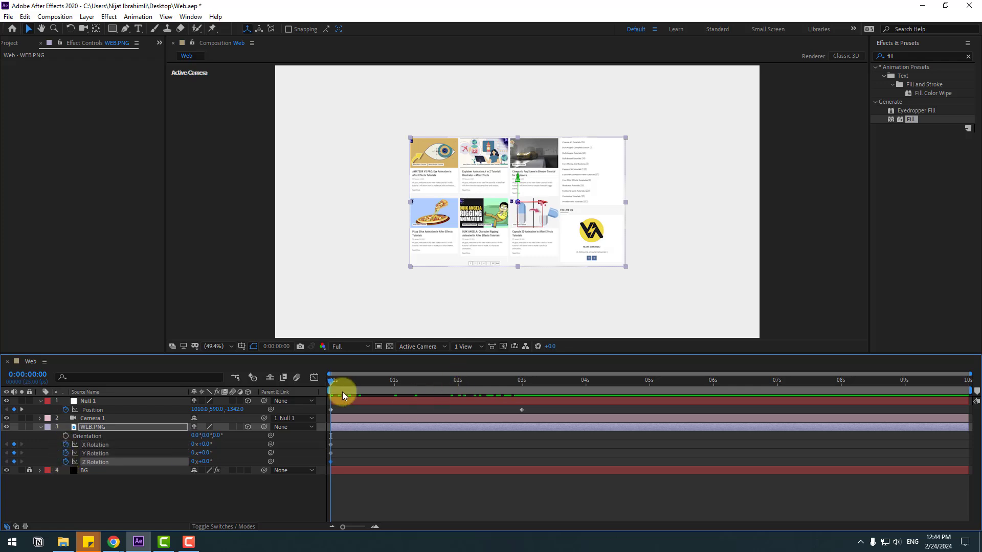
- At 3 seconds, set WEB.PNG's X Rotation to -20°, Y Rotation to -19° and Z Rotation to -8°
{"action": "left_click_drag", "start_coordinate": [342, 391], "coordinate": [522, 384]}
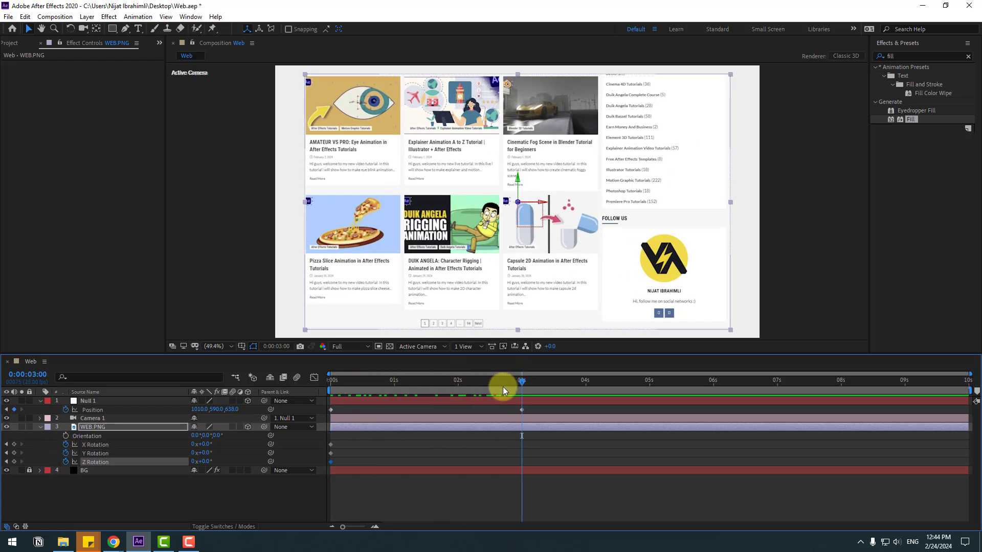
{"action": "mouse_move", "coordinate": [205, 454]}
{"action": "left_mouse_down"}
{"action": "mouse_move", "coordinate": [193, 453]}
{"action": "mouse_move", "coordinate": [204, 439]}
{"action": "mouse_move", "coordinate": [201, 461]}
{"action": "left_mouse_up"}
{"action": "left_click", "coordinate": [198, 485]}
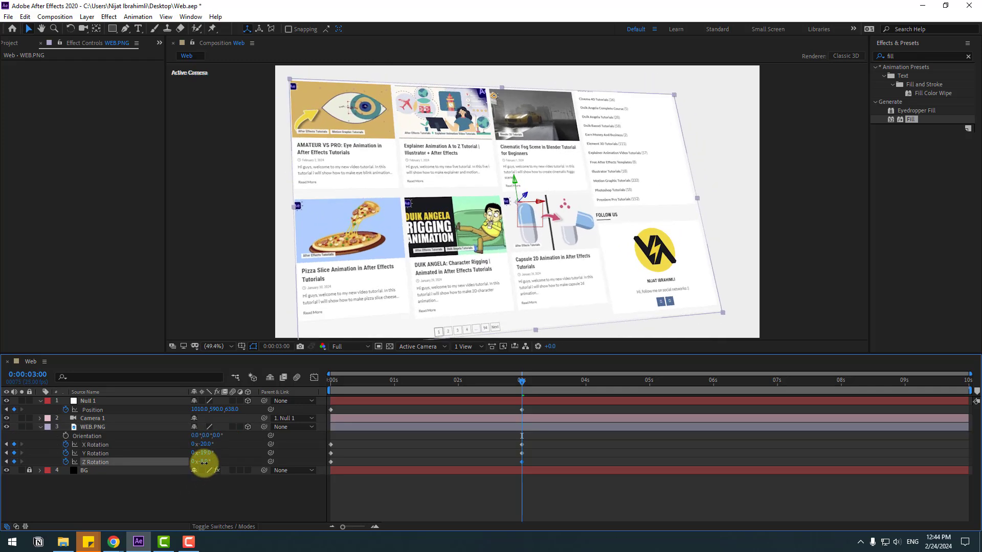
{"action": "mouse_move", "coordinate": [514, 379]}
{"action": "left_mouse_down"}
{"action": "mouse_move", "coordinate": [377, 398]}
{"action": "mouse_move", "coordinate": [521, 395]}
{"action": "left_mouse_up"}
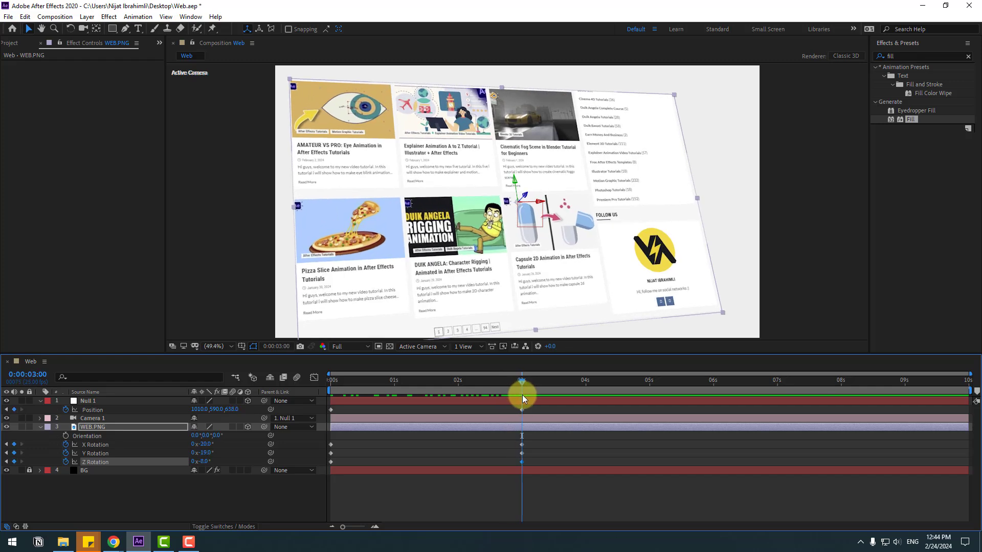
- Set Null 1's X Position to 945 at 3 seconds
{"action": "left_click_drag", "start_coordinate": [198, 413], "coordinate": [169, 418]}
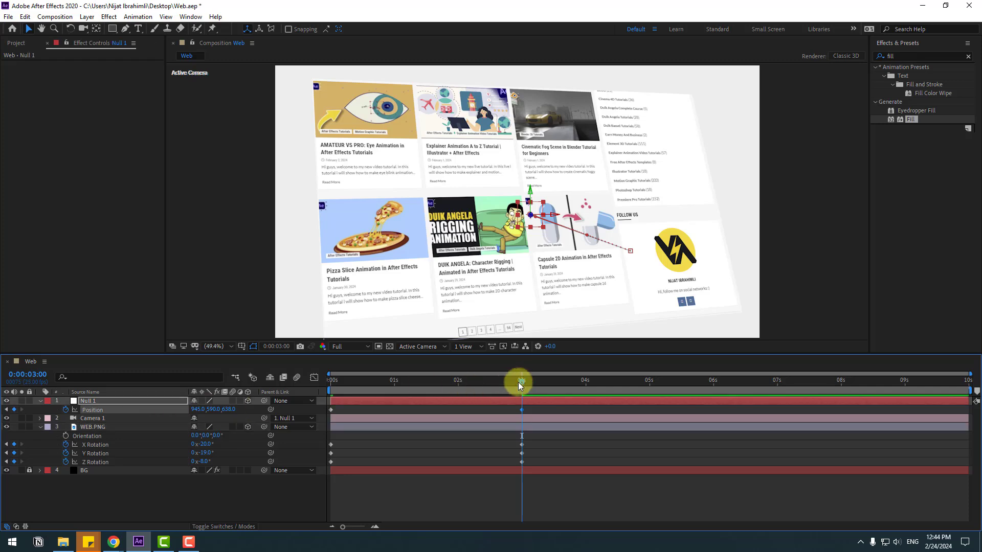
{"action": "mouse_move", "coordinate": [518, 382]}
{"action": "left_mouse_down"}
{"action": "mouse_move", "coordinate": [377, 391]}
{"action": "mouse_move", "coordinate": [522, 370]}
{"action": "left_mouse_up"}
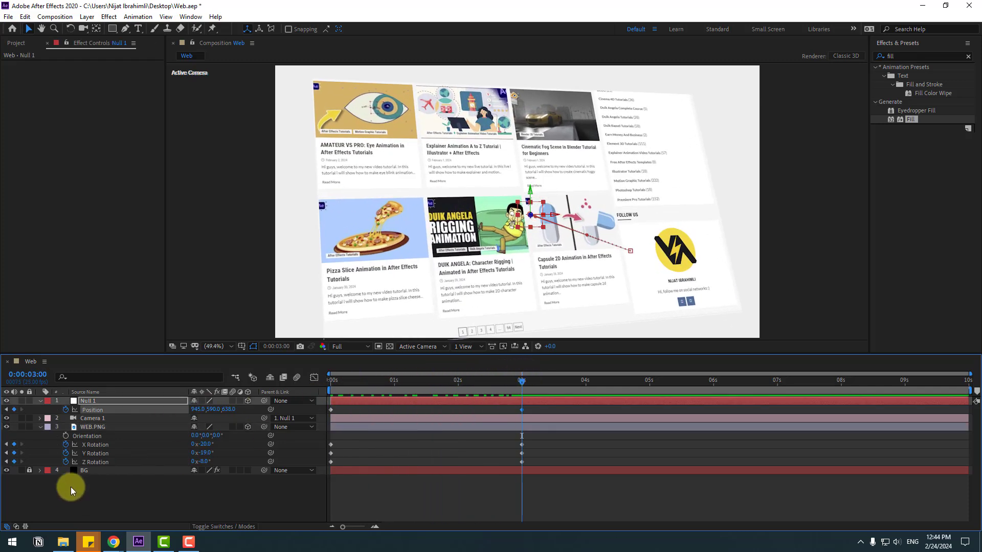
- Duplicate the WEB.PNG layer at the start of the composition
{"action": "left_click", "coordinate": [84, 431]}
{"action": "left_click_drag", "start_coordinate": [521, 379], "coordinate": [265, 391]}
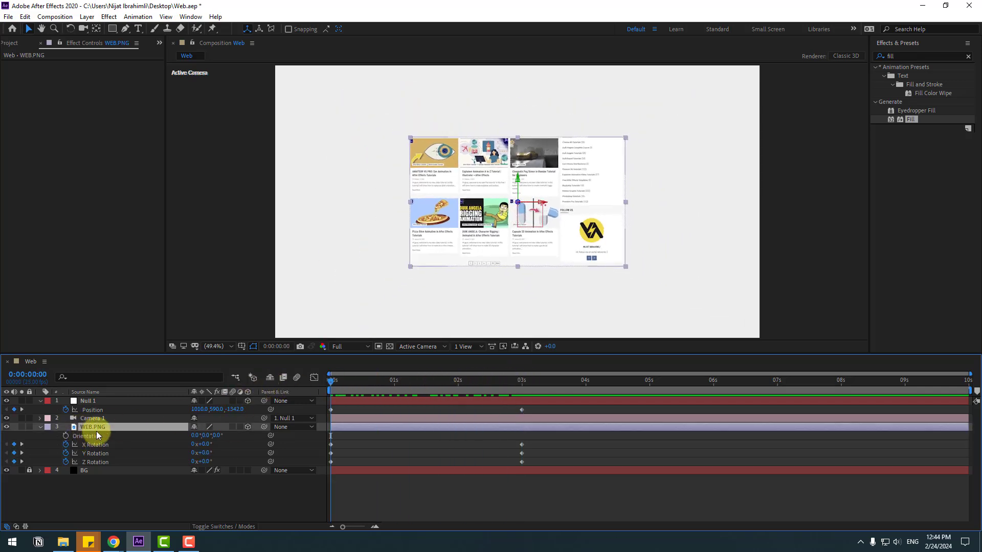
{"action": "key", "text": "ctrl+d"}
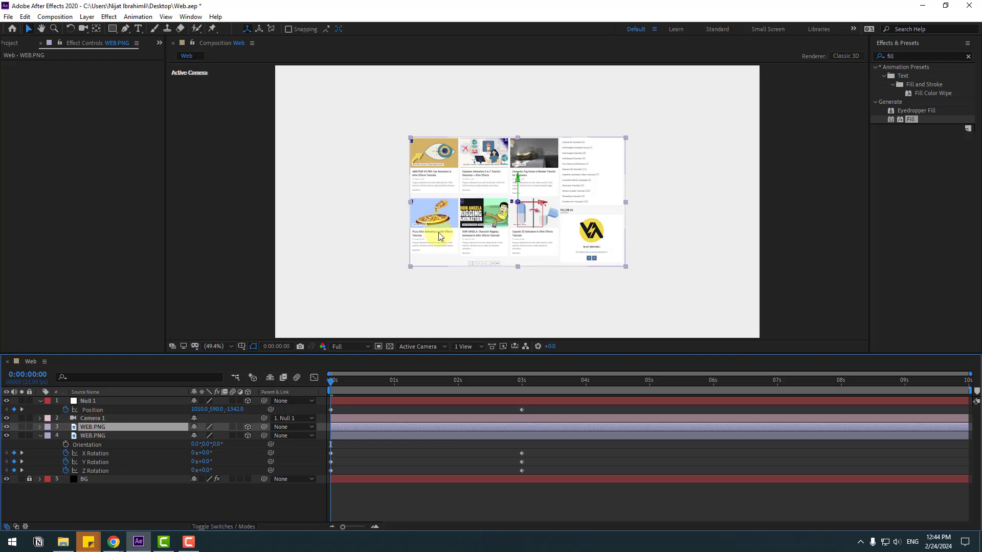
- Mask the duplicated WEB.PNG layer with a rectangle around the DUIK ANGELA: Character Rigging post card and fine-tune the mask's lower corner
{"action": "key", "text": "period"}
{"action": "scroll", "coordinate": [437, 229], "scroll_direction": "up", "scroll_amount": 3}
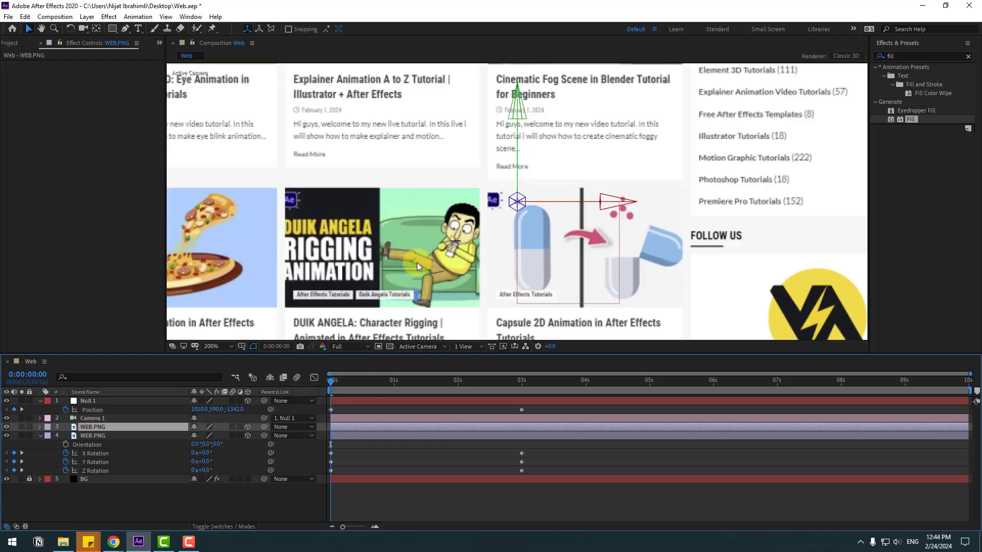
{"action": "left_click", "coordinate": [114, 31]}
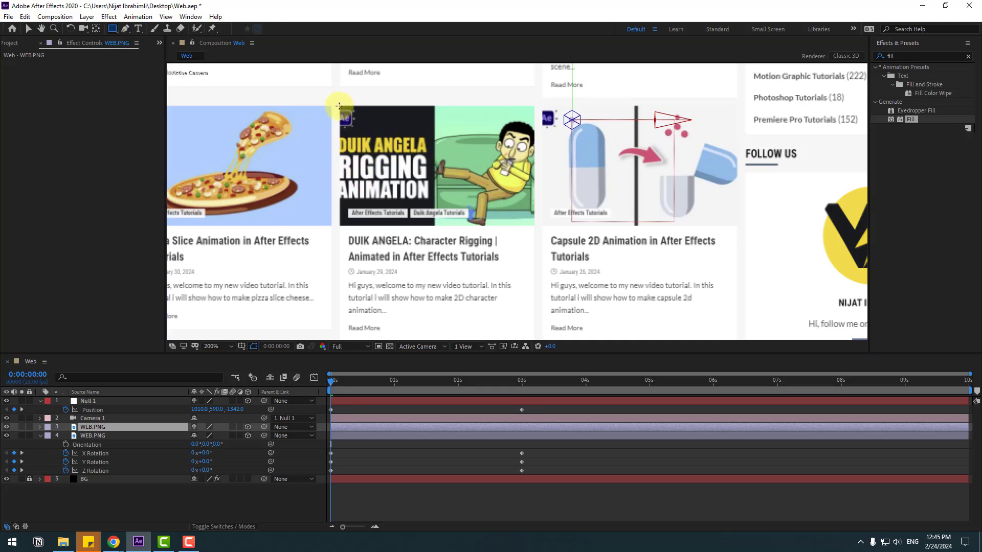
{"action": "left_click_drag", "start_coordinate": [339, 105], "coordinate": [503, 307]}
{"action": "key", "text": "space"}
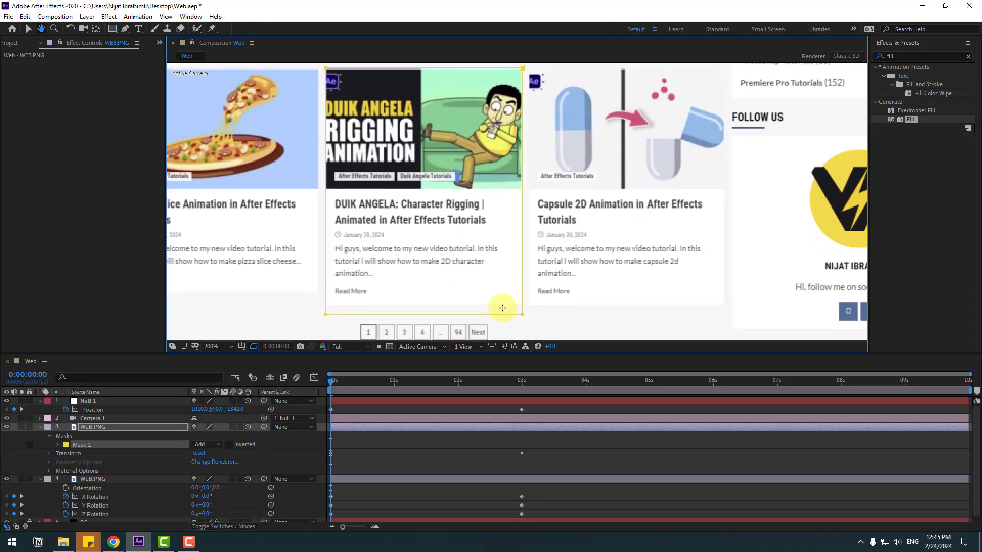
{"action": "left_click", "coordinate": [125, 29]}
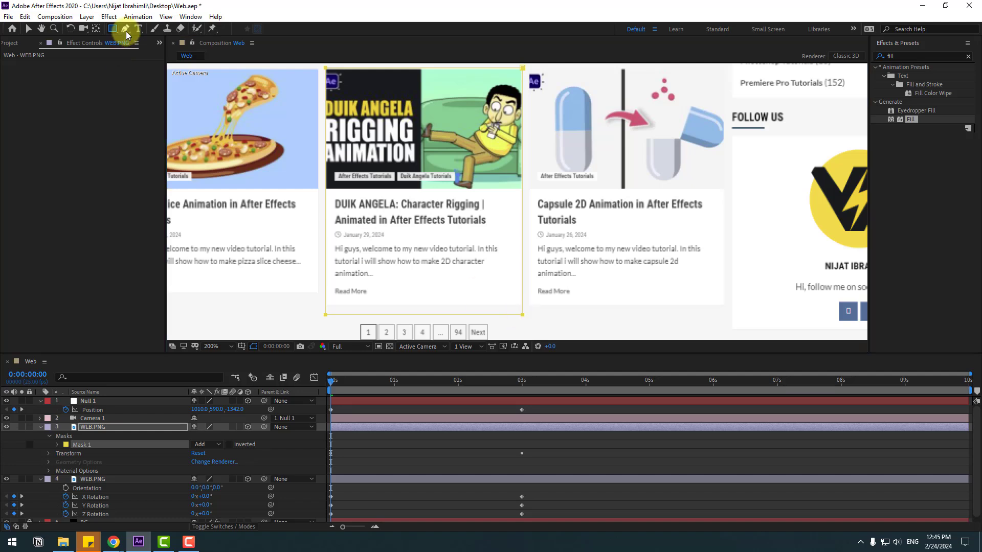
{"action": "left_click_drag", "start_coordinate": [523, 317], "coordinate": [522, 310]}
{"action": "scroll", "coordinate": [554, 223], "scroll_direction": "up", "scroll_amount": 2}
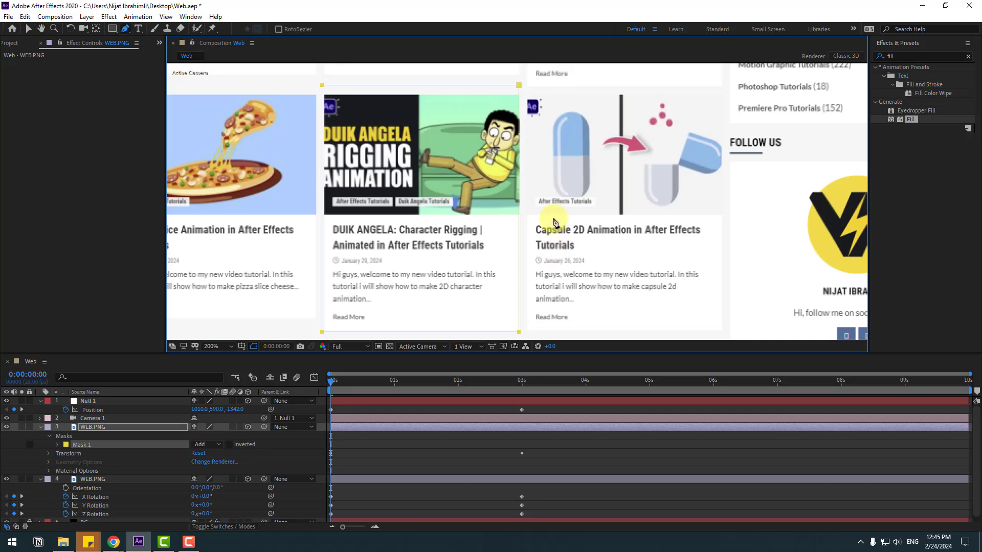
- Solo the masked WEB.PNG copy to check its cut-out, and turn solo off again
{"action": "scroll", "coordinate": [545, 179], "scroll_direction": "down", "scroll_amount": 2}
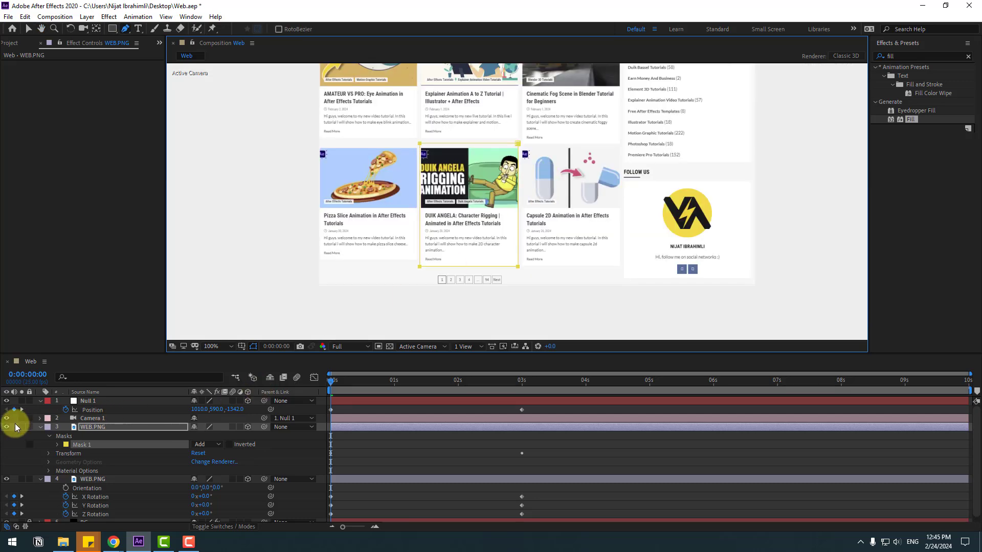
{"action": "left_click", "coordinate": [22, 427]}
{"action": "left_click", "coordinate": [22, 427]}
{"action": "left_click", "coordinate": [22, 427]}
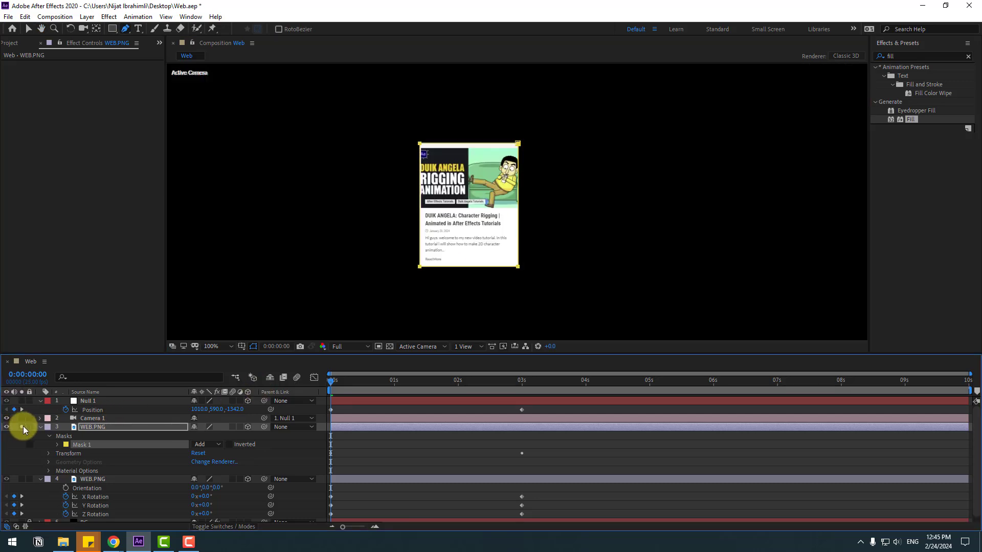
{"action": "left_click", "coordinate": [23, 427]}
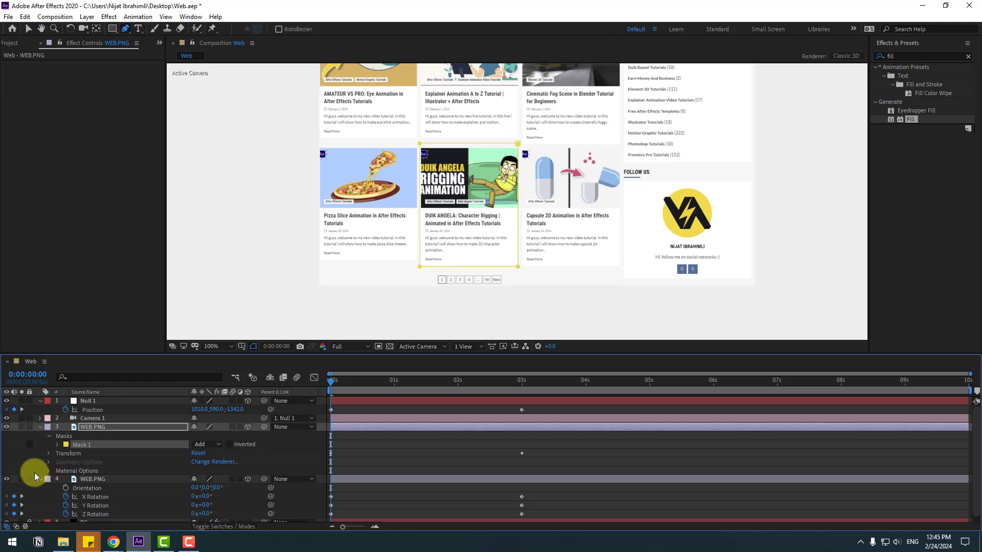
- Collapse both WEB.PNG layers and rename the masked copy as POST
{"action": "left_click", "coordinate": [39, 427]}
{"action": "left_click", "coordinate": [39, 436]}
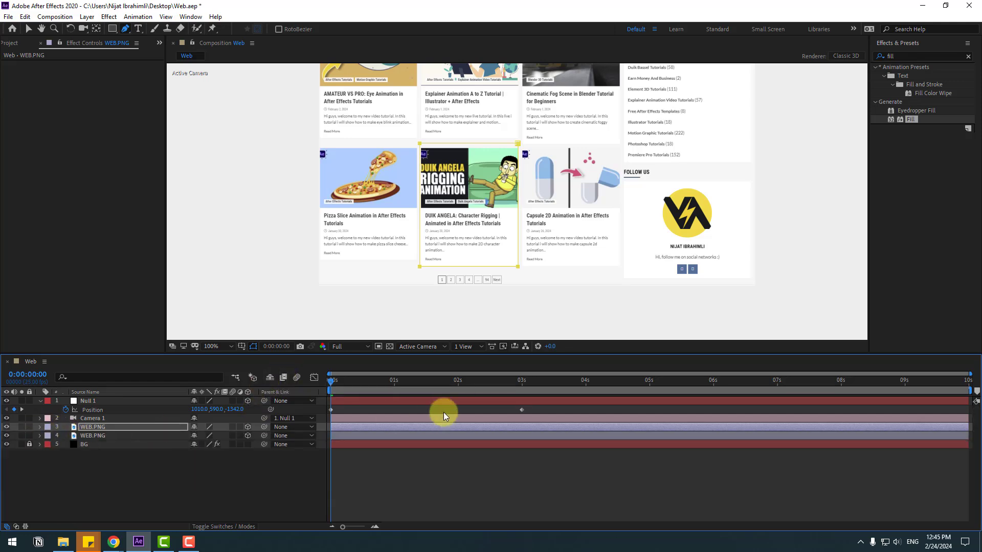
{"action": "left_click_drag", "start_coordinate": [417, 383], "coordinate": [519, 387]}
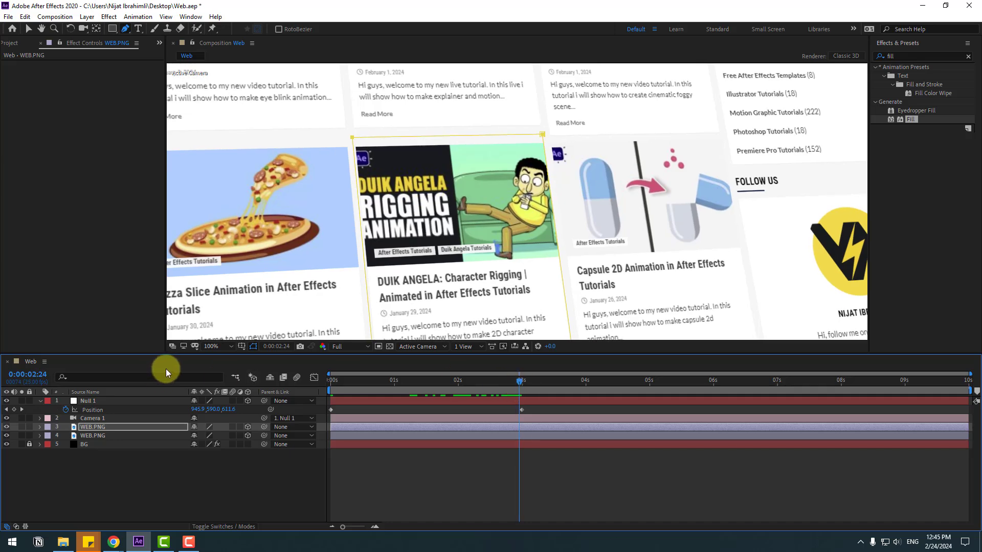
{"action": "left_click", "coordinate": [216, 347]}
{"action": "left_click", "coordinate": [242, 178]}
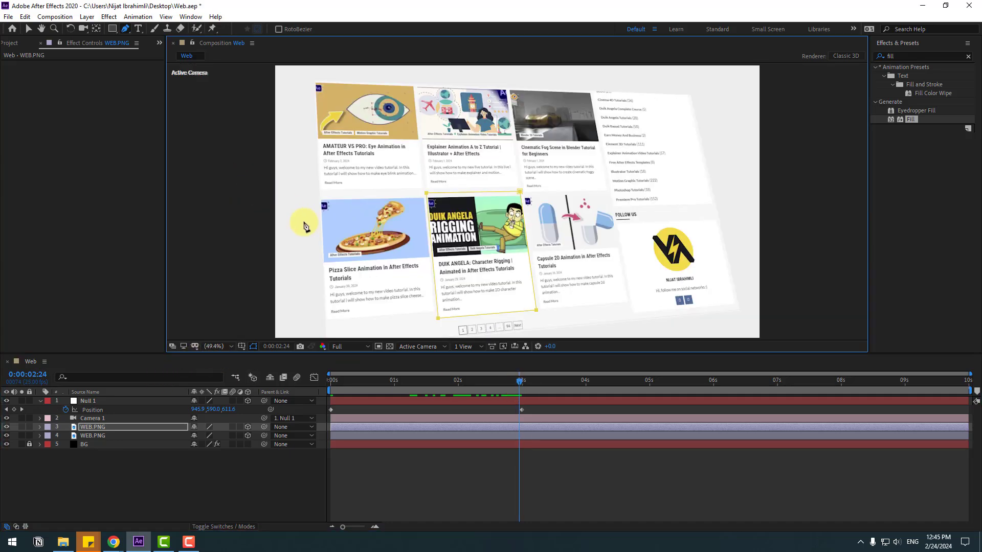
{"action": "left_click", "coordinate": [520, 383]}
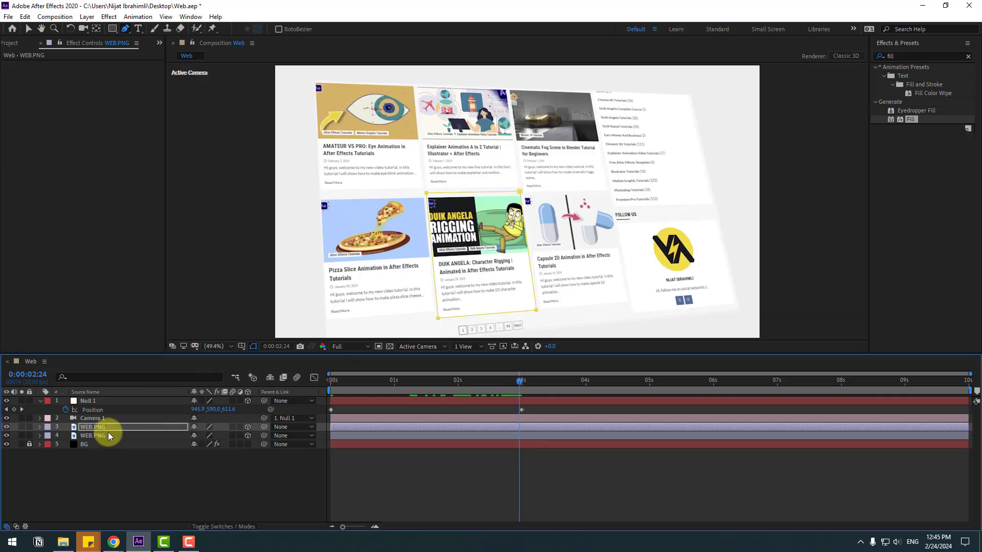
{"action": "key", "text": "Return"}
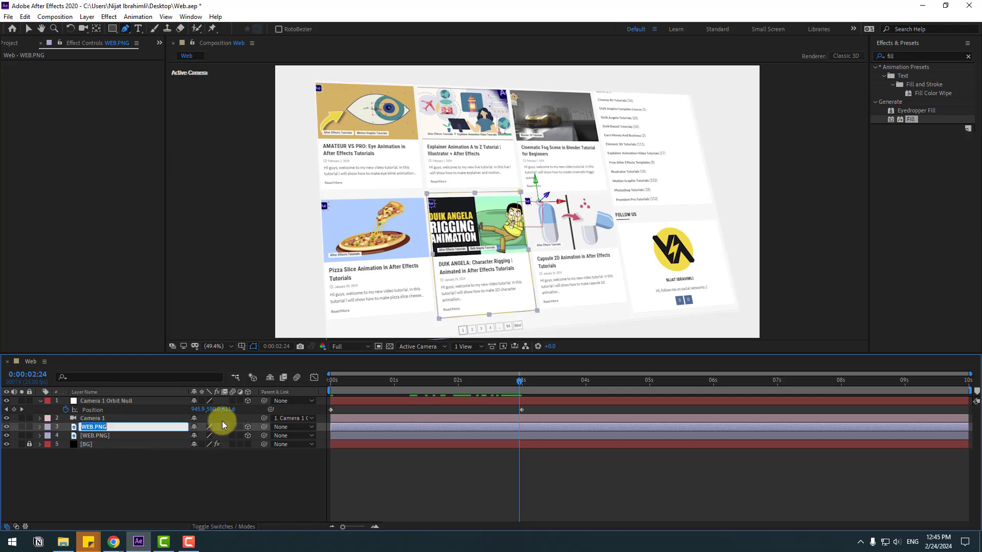
{"action": "type", "text": "POST"}
{"action": "key", "text": "Return"}
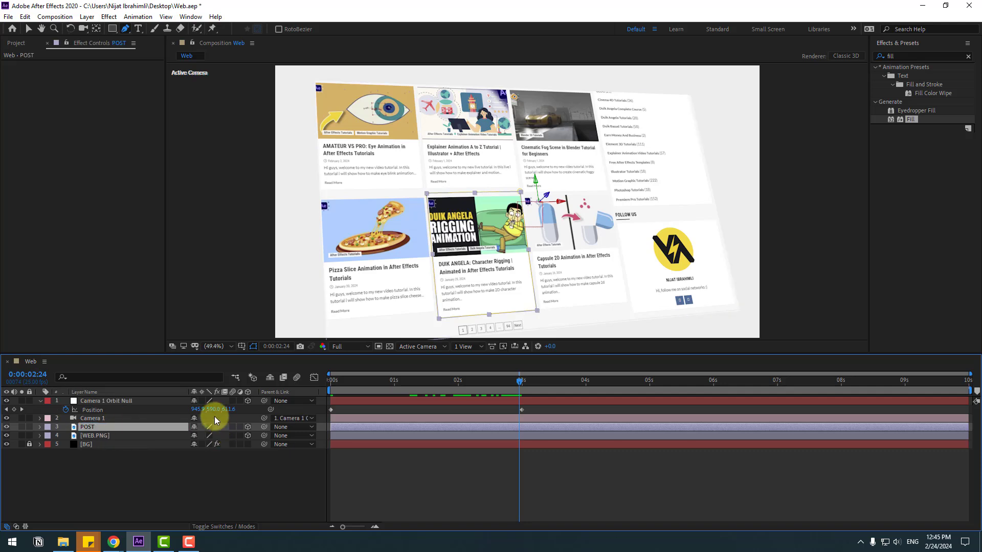
- Keyframe POST's Position at 3 seconds, and set X to 1010 and Z to -530 at 0:00:04:07
{"action": "key", "text": "u"}
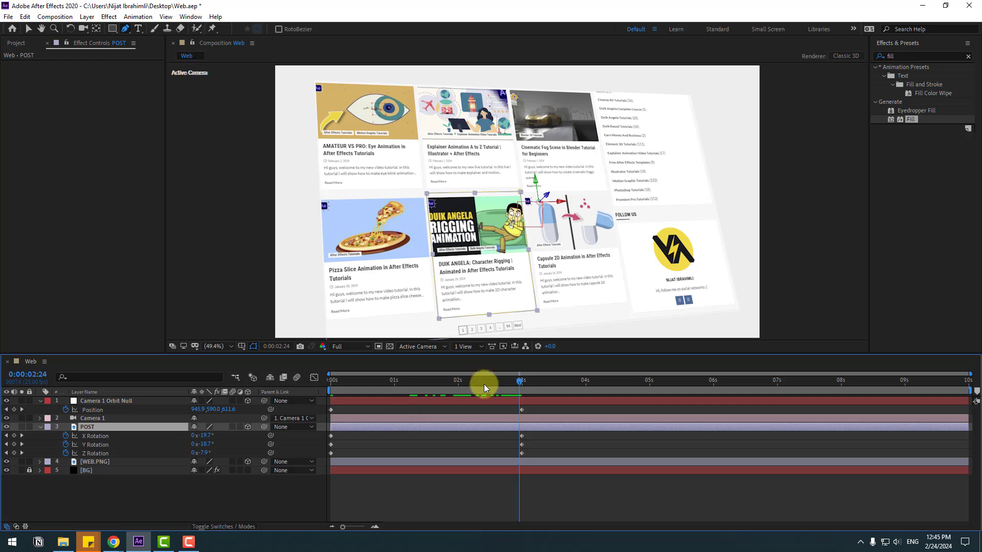
{"action": "left_click_drag", "start_coordinate": [484, 384], "coordinate": [519, 385]}
{"action": "key", "text": "p"}
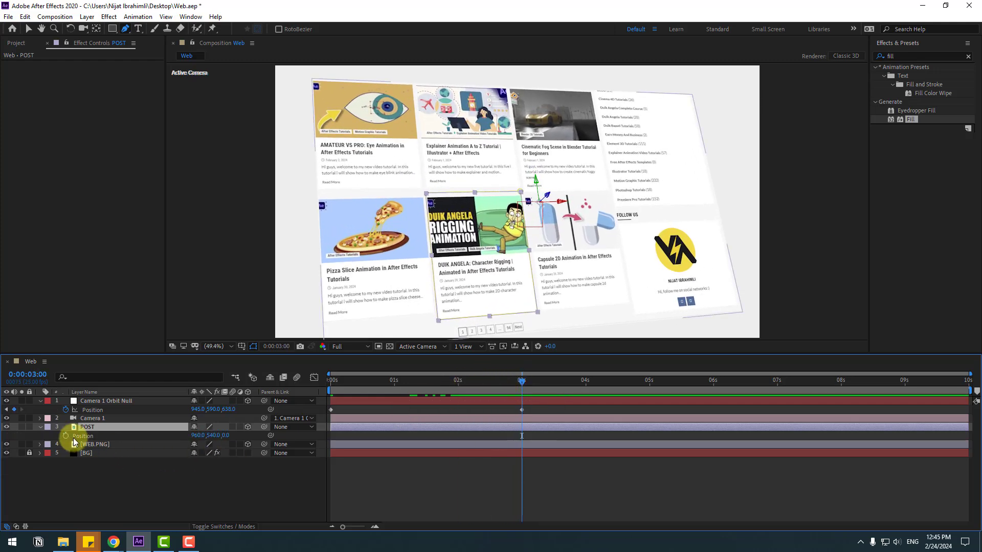
{"action": "left_click", "coordinate": [65, 436]}
{"action": "left_click_drag", "start_coordinate": [551, 381], "coordinate": [604, 382]}
{"action": "left_click_drag", "start_coordinate": [226, 436], "coordinate": [241, 417]}
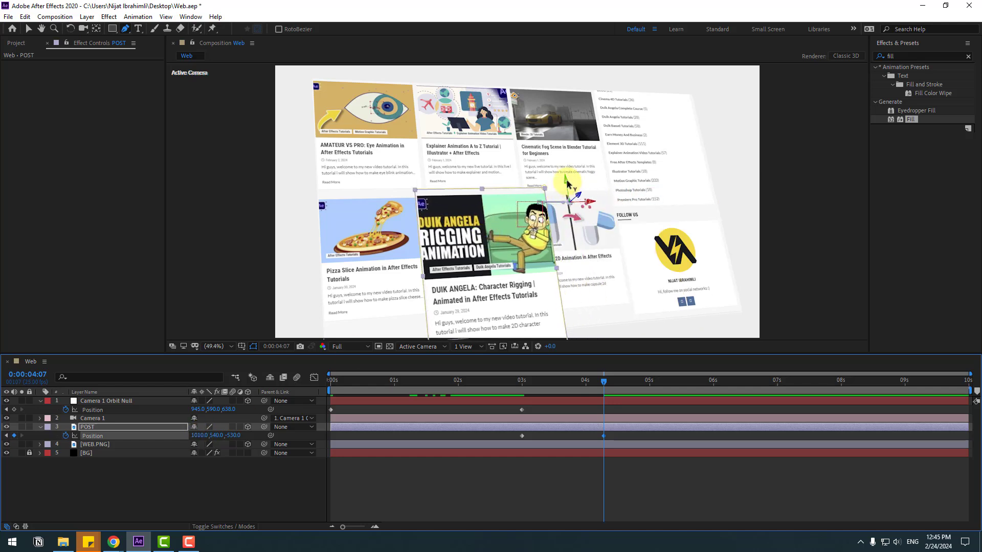
- Raise the POST layer along its Y axis at 0:00:04:07 and scrub through the movement
{"action": "left_click_drag", "start_coordinate": [567, 178], "coordinate": [588, 170]}
{"action": "left_click_drag", "start_coordinate": [610, 386], "coordinate": [495, 394]}
{"action": "left_click_drag", "start_coordinate": [565, 382], "coordinate": [550, 401]}
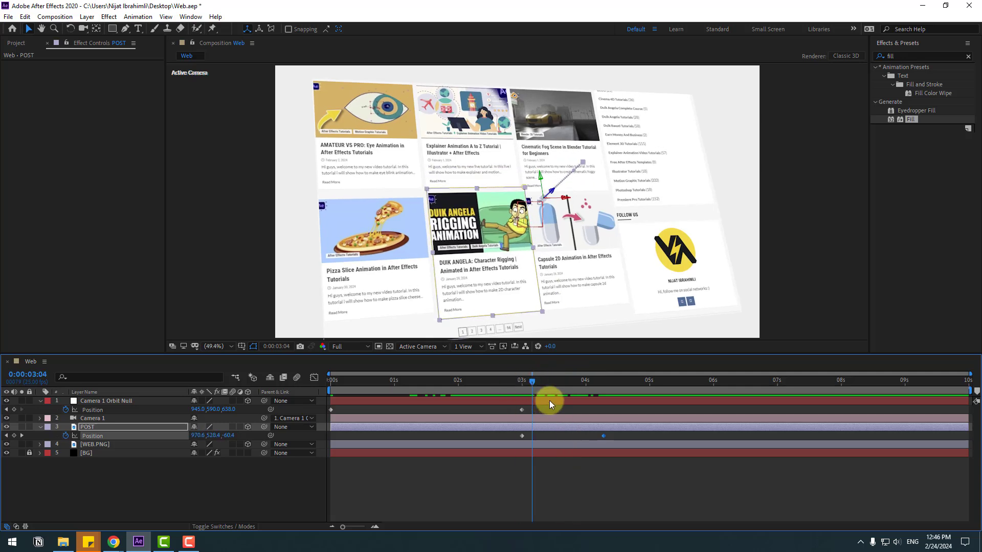
- Apply Easy Ease to POST's two Position keyframes and reshape their speed graph into a sharper peak in the middle
{"action": "right_click", "coordinate": [523, 437]}
{"action": "mouse_move", "coordinate": [596, 430]}
{"action": "left_click", "coordinate": [670, 462]}
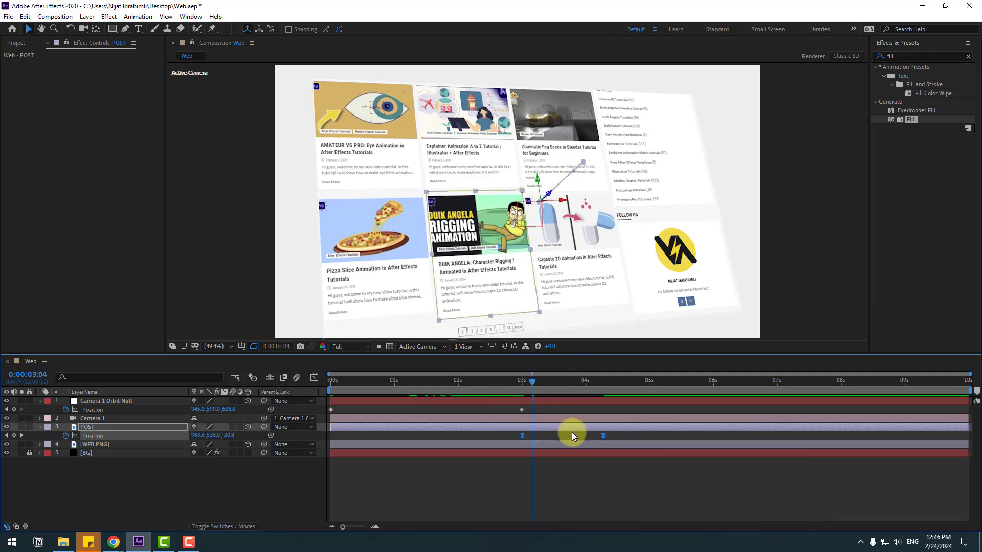
{"action": "key", "text": "shift+F3"}
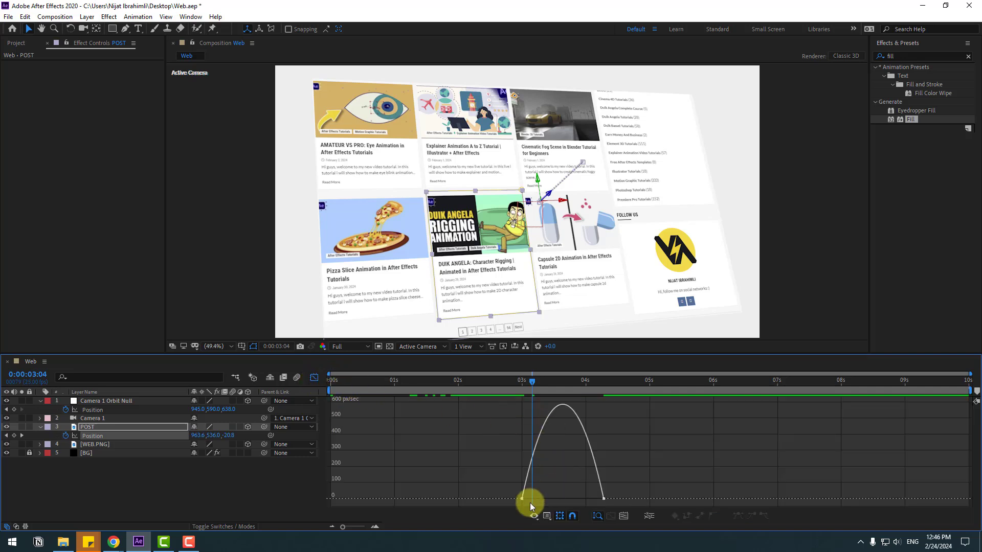
{"action": "left_click_drag", "start_coordinate": [494, 511], "coordinate": [569, 469]}
- Preview the eased POST movement and close the Graph Editor
{"action": "left_click_drag", "start_coordinate": [498, 382], "coordinate": [535, 382]}
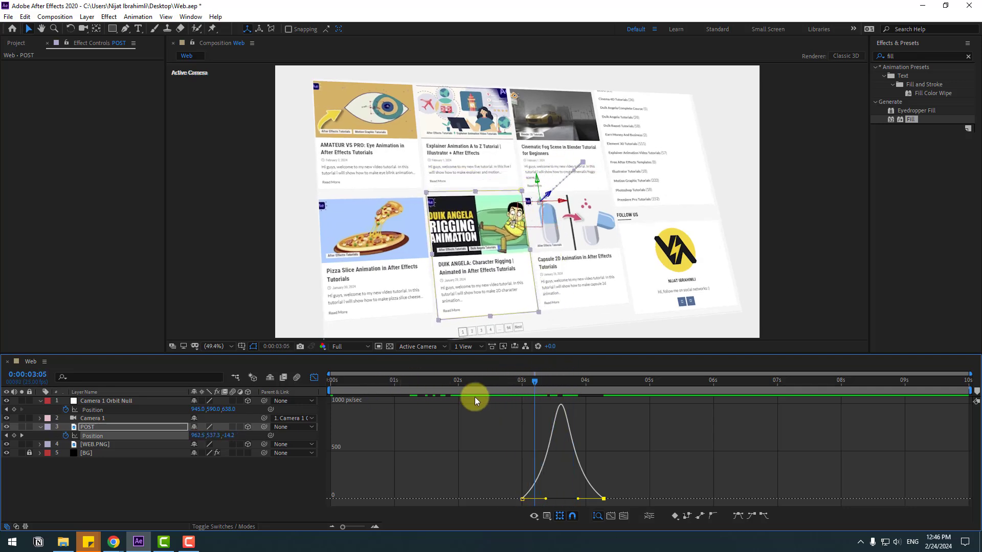
{"action": "key", "text": "space"}
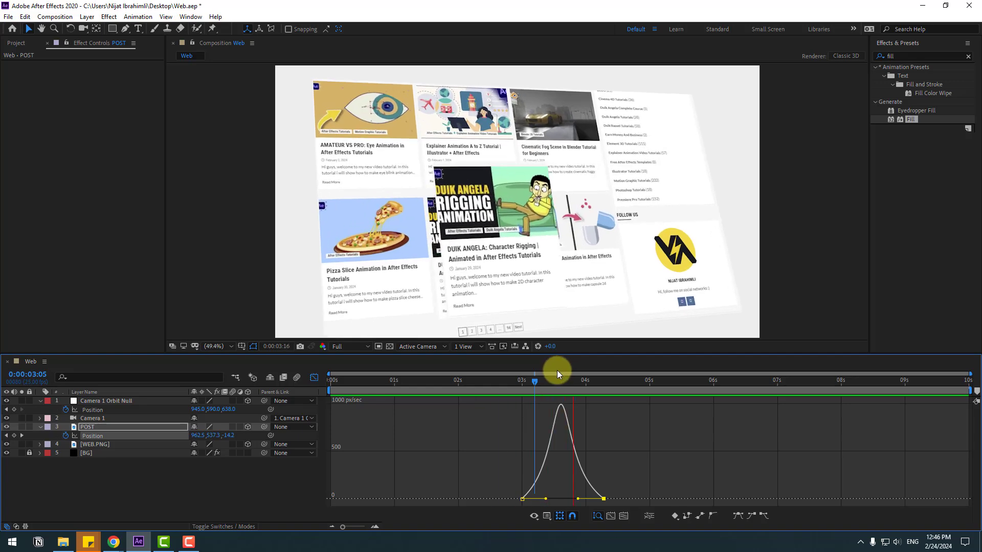
{"action": "key", "text": "space"}
{"action": "left_click", "coordinate": [314, 378]}
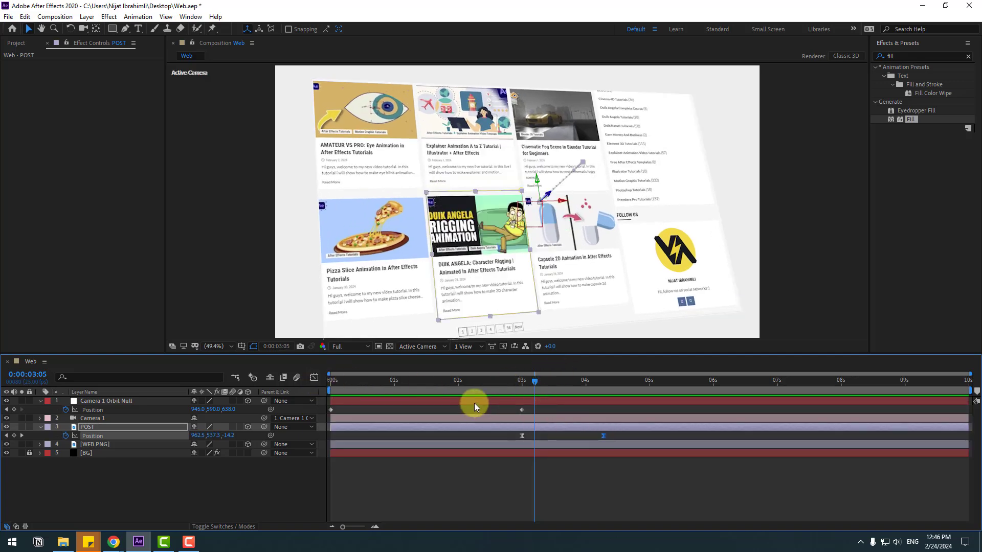
- Move the Camera 1 Orbit Null's second Position keyframe to about 2 seconds
{"action": "left_click", "coordinate": [94, 401]}
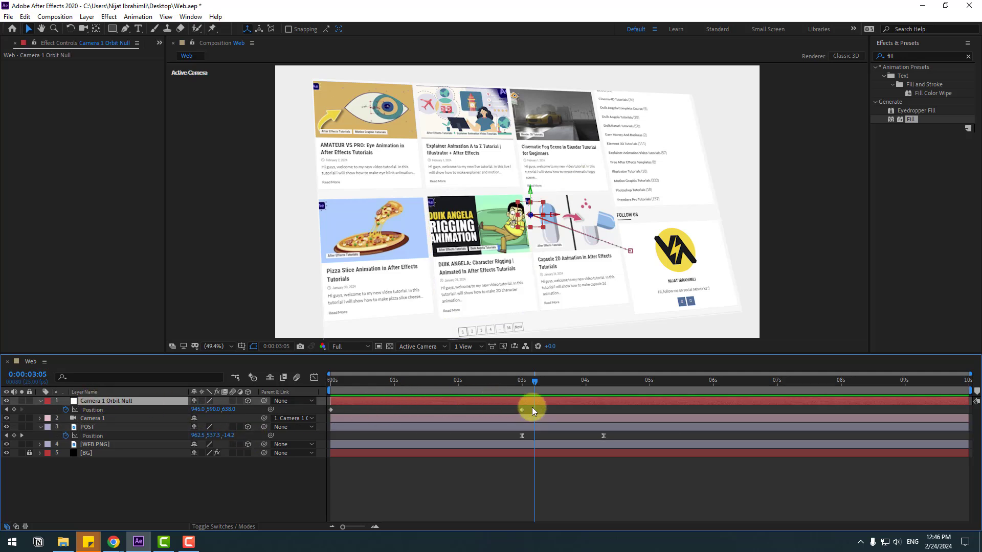
{"action": "left_click_drag", "start_coordinate": [522, 409], "coordinate": [461, 409]}
- Move the ending X, Y and Z Rotation keyframes of POST and WEB.PNG to about 2 seconds and preview the animation
{"action": "left_click", "coordinate": [92, 445]}
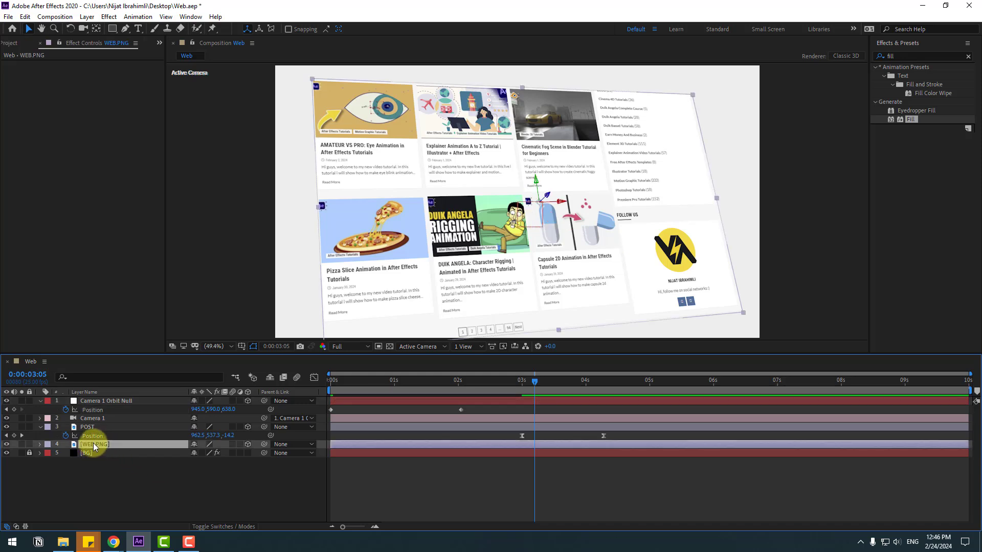
{"action": "key", "text": "u"}
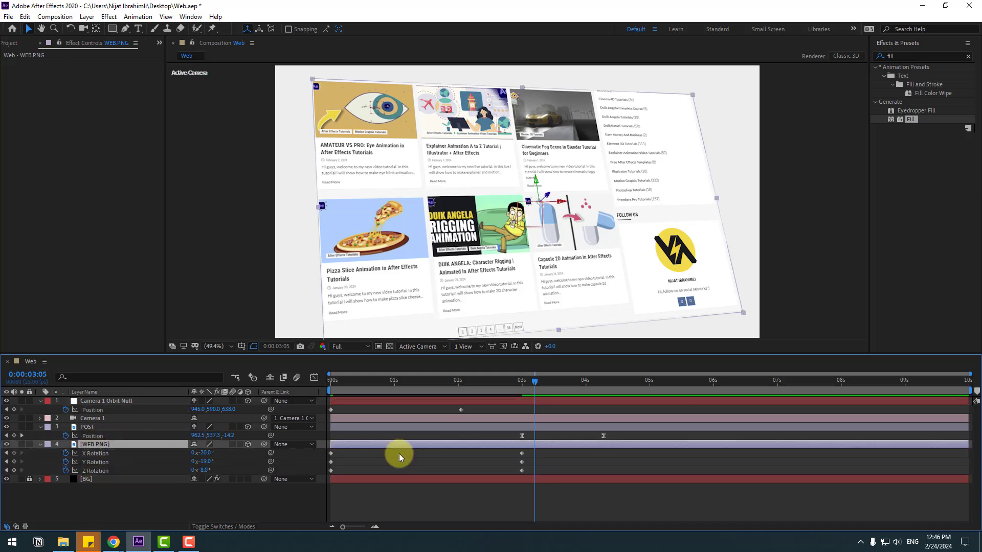
{"action": "left_click", "coordinate": [96, 429]}
{"action": "key", "text": "u"}
{"action": "left_click", "coordinate": [547, 446]}
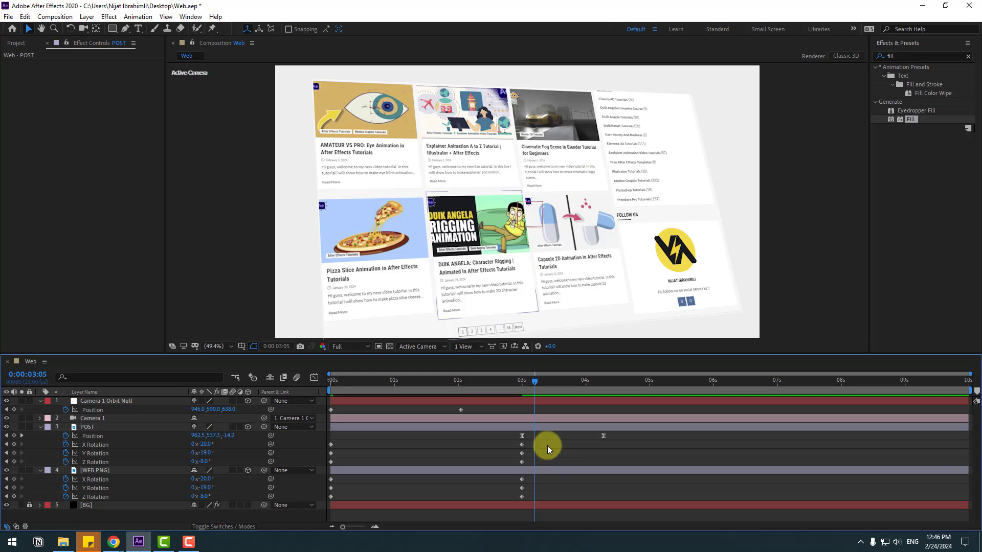
{"action": "left_click_drag", "start_coordinate": [530, 484], "coordinate": [517, 498]}
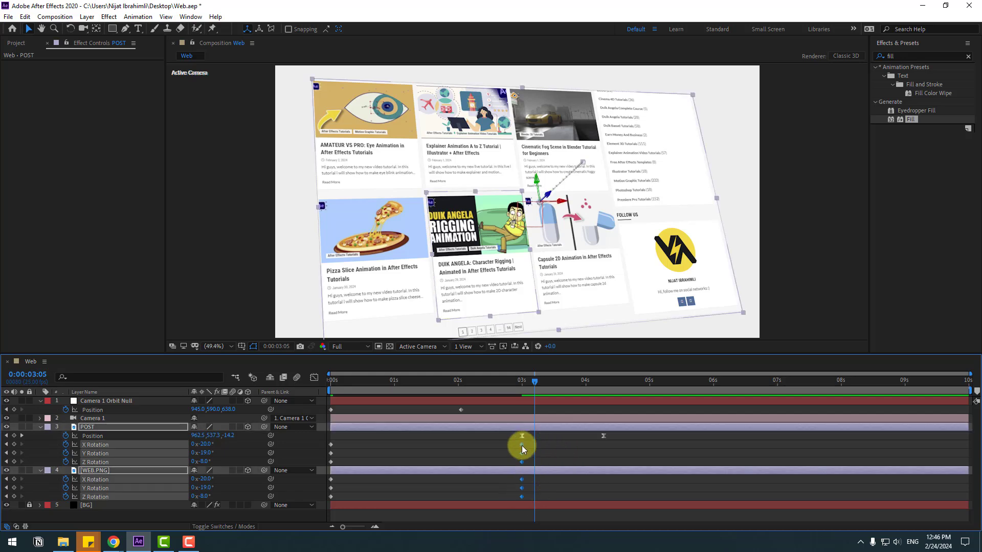
{"action": "left_click_drag", "start_coordinate": [523, 444], "coordinate": [464, 453]}
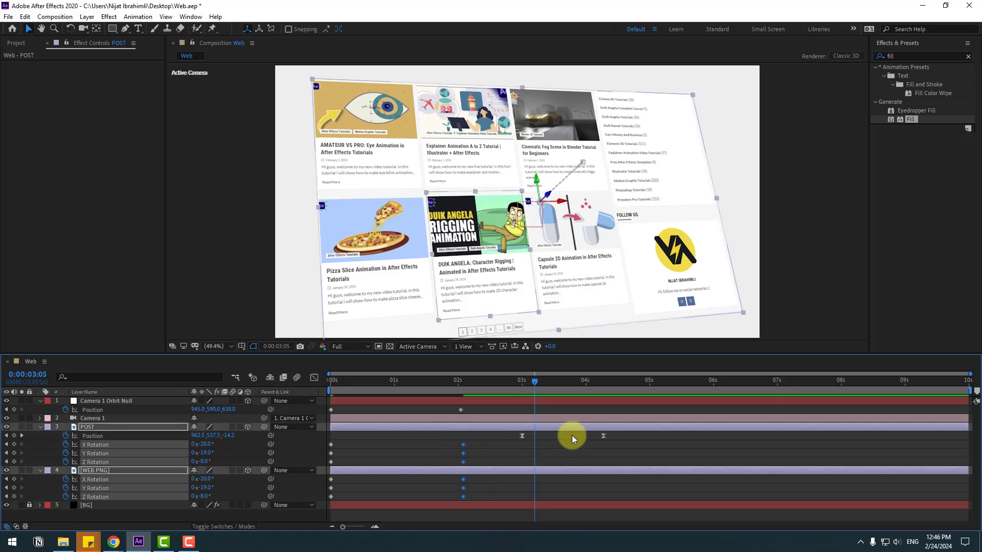
{"action": "key", "text": "space"}
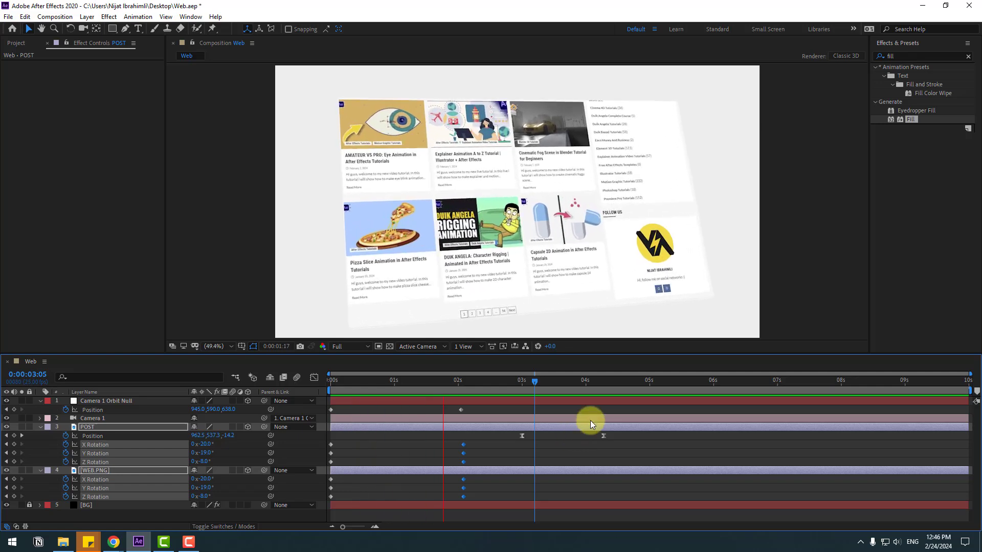
{"action": "key", "text": "space"}
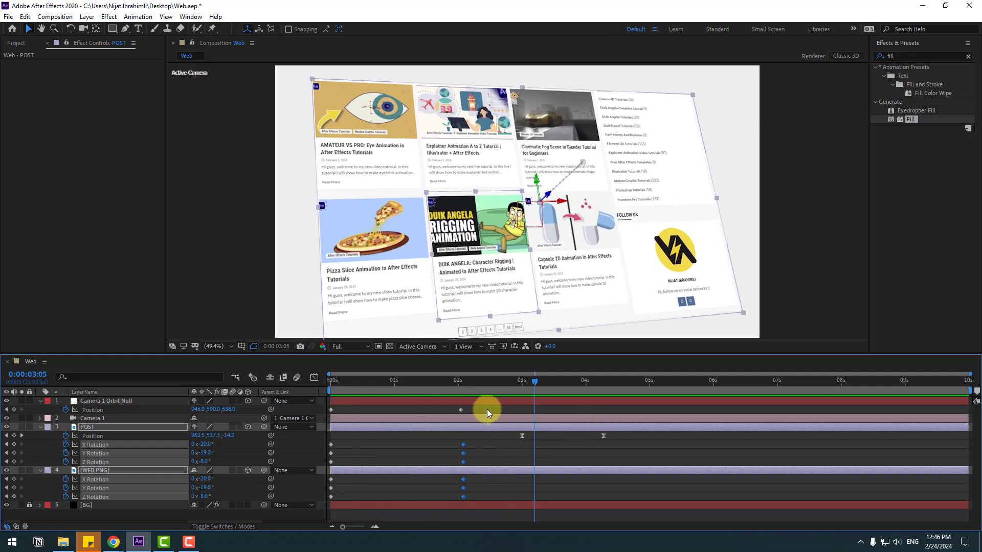
- Apply Easy Ease to the Camera 1 Orbit Null Position keyframes and the POST and WEB.PNG rotation keyframes
{"action": "left_click_drag", "start_coordinate": [487, 409], "coordinate": [330, 496]}
{"action": "right_click", "coordinate": [331, 496]}
{"action": "mouse_move", "coordinate": [333, 493]}
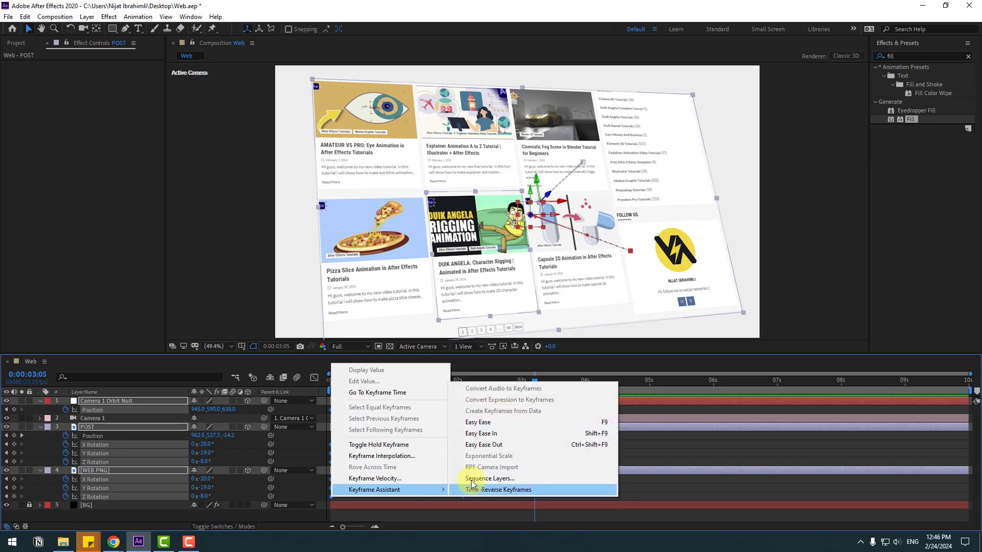
{"action": "left_click", "coordinate": [597, 420]}
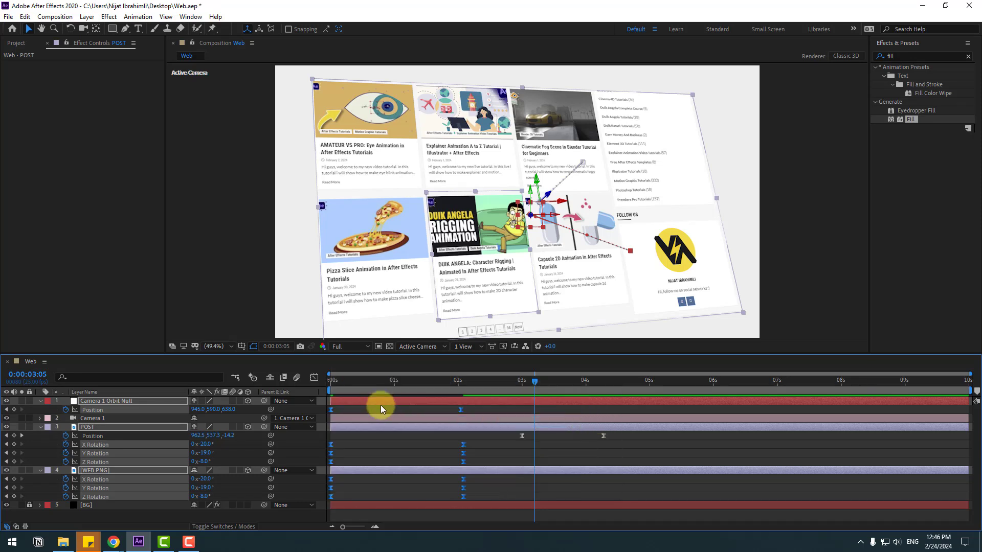
- Reshape the eased keyframes' speed graph to peak early with a long slow-down, preview it and close the Graph Editor
{"action": "left_click", "coordinate": [314, 378]}
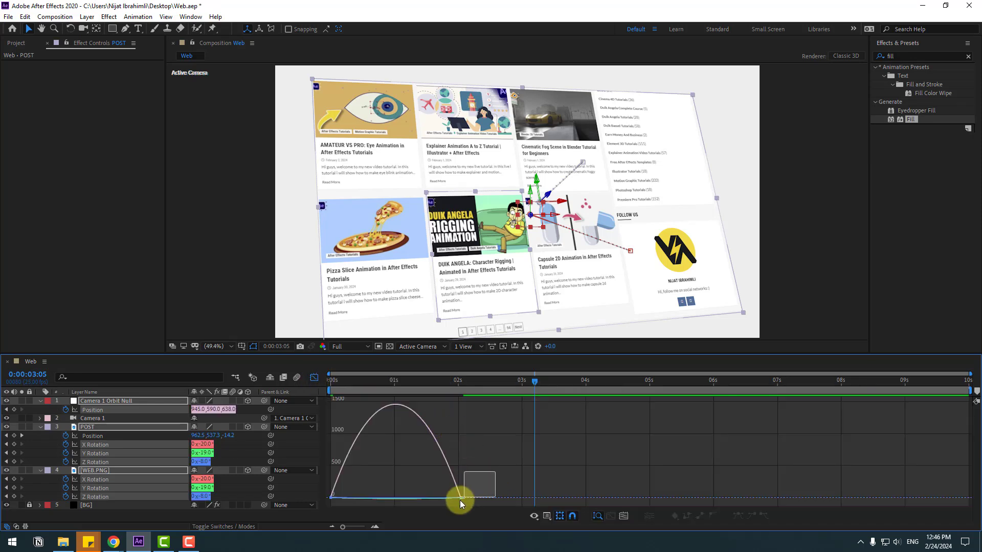
{"action": "left_click_drag", "start_coordinate": [460, 500], "coordinate": [414, 495]}
{"action": "key", "text": "space"}
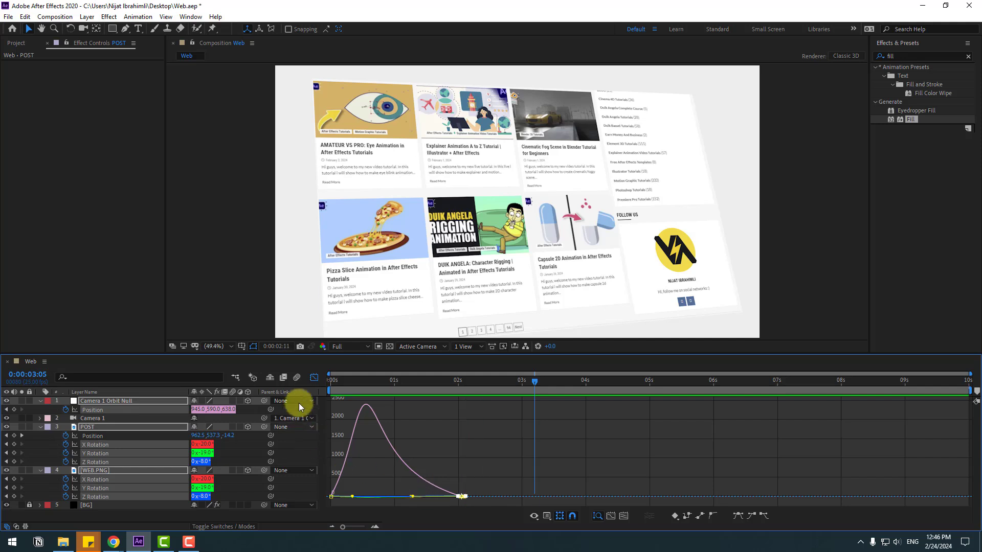
{"action": "left_click", "coordinate": [314, 378]}
- Move POST's two Position keyframes earlier so the lift starts just after 2 seconds, and preview the animation
{"action": "left_click", "coordinate": [474, 382]}
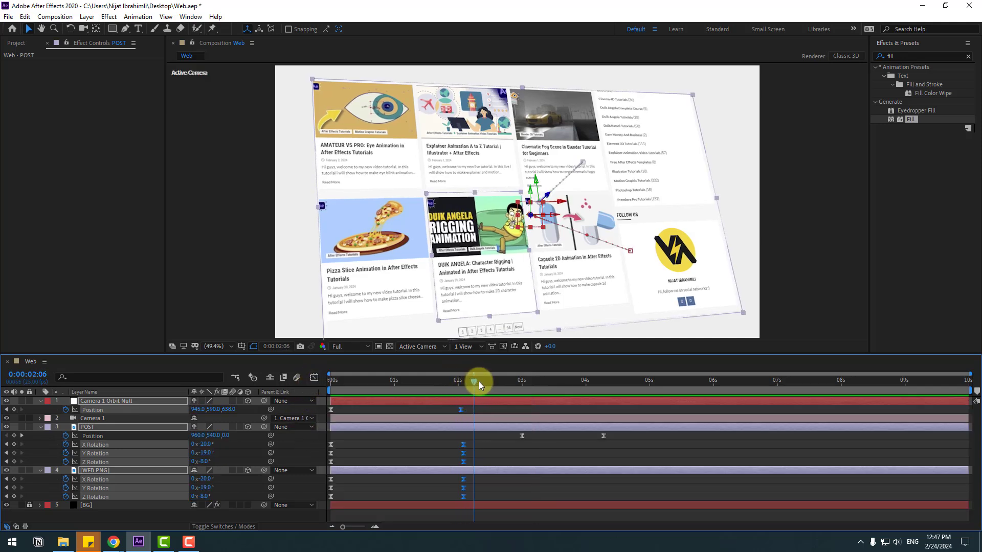
{"action": "left_click_drag", "start_coordinate": [621, 441], "coordinate": [464, 437]}
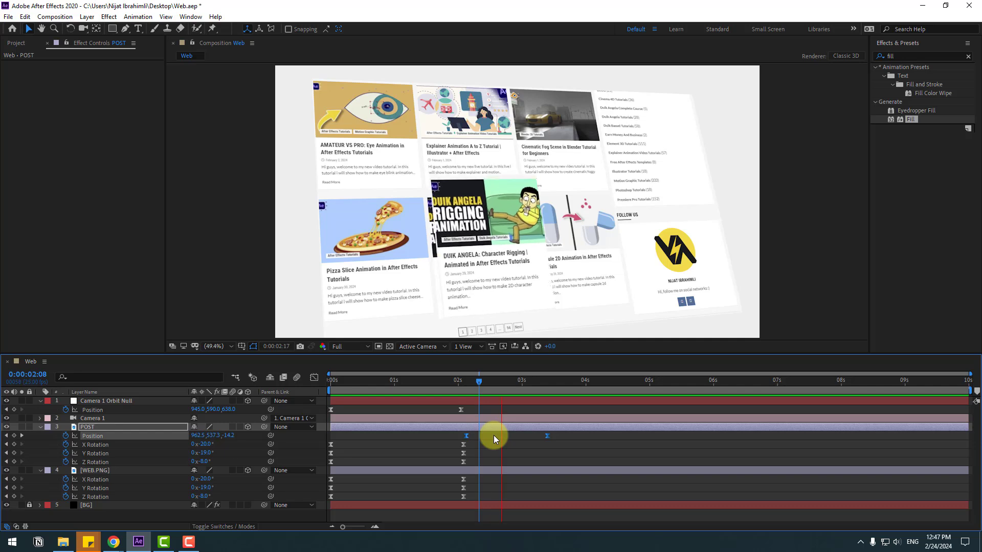
- Parent the POST layer to WEB.PNG
{"action": "left_click", "coordinate": [415, 381]}
{"action": "left_click", "coordinate": [88, 428]}
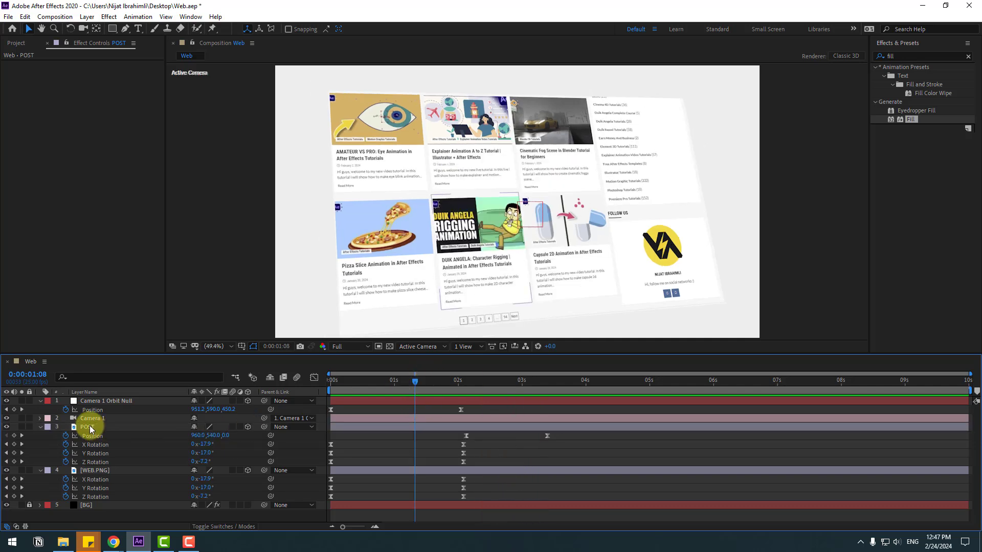
{"action": "left_click_drag", "start_coordinate": [264, 427], "coordinate": [96, 470]}
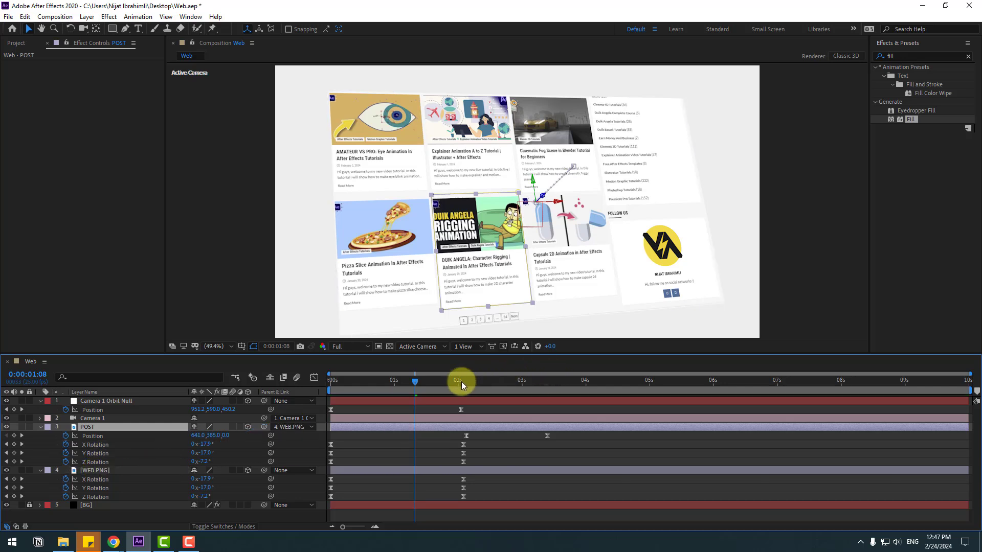
- At 5 seconds, keyframe WEB.PNG's X Rotation at -29°, Y Rotation at -9° and Z Rotation at -15°
{"action": "left_click_drag", "start_coordinate": [461, 382], "coordinate": [651, 384]}
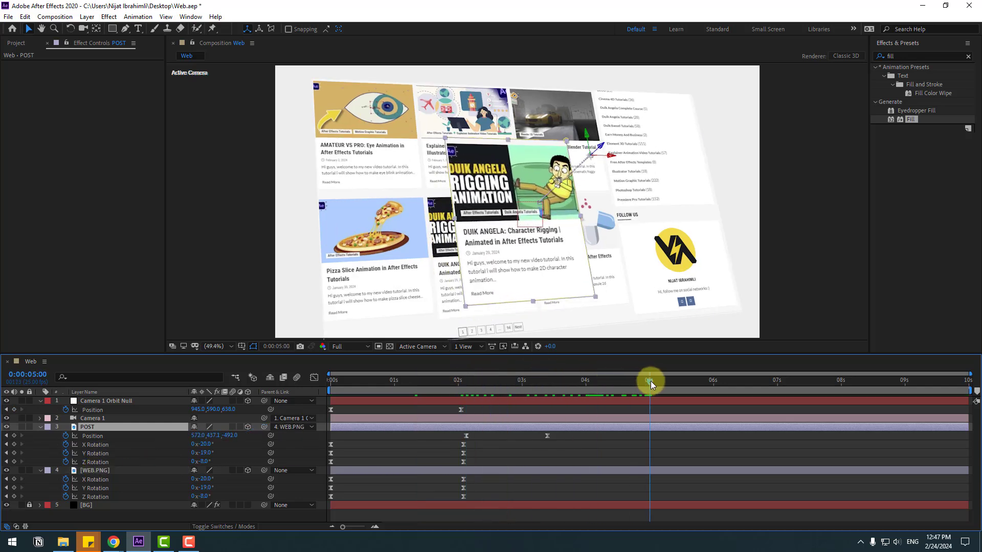
{"action": "left_click", "coordinate": [222, 490]}
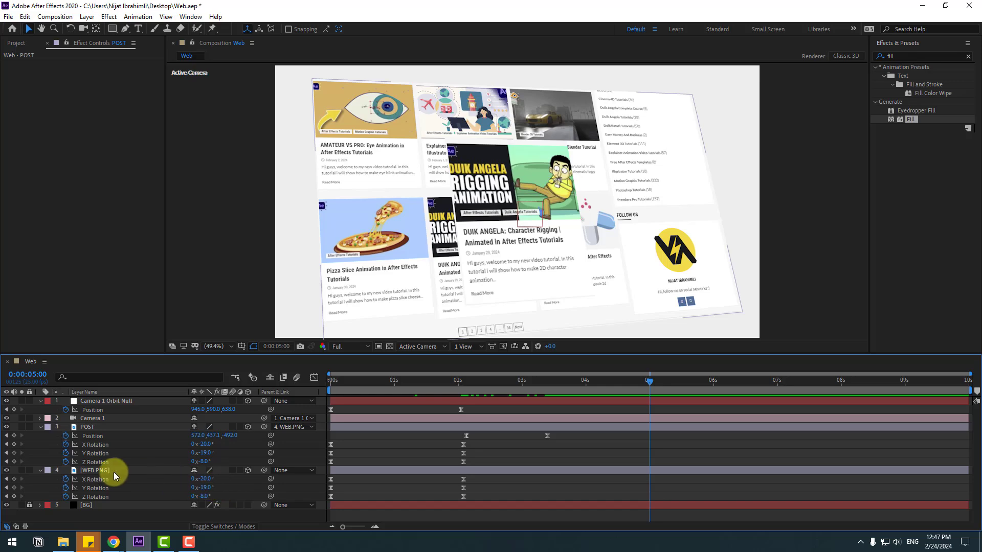
{"action": "mouse_move", "coordinate": [205, 488]}
{"action": "left_mouse_down"}
{"action": "mouse_move", "coordinate": [213, 487]}
{"action": "mouse_move", "coordinate": [207, 500]}
{"action": "mouse_move", "coordinate": [203, 482]}
{"action": "left_mouse_up"}
{"action": "left_click", "coordinate": [207, 488]}
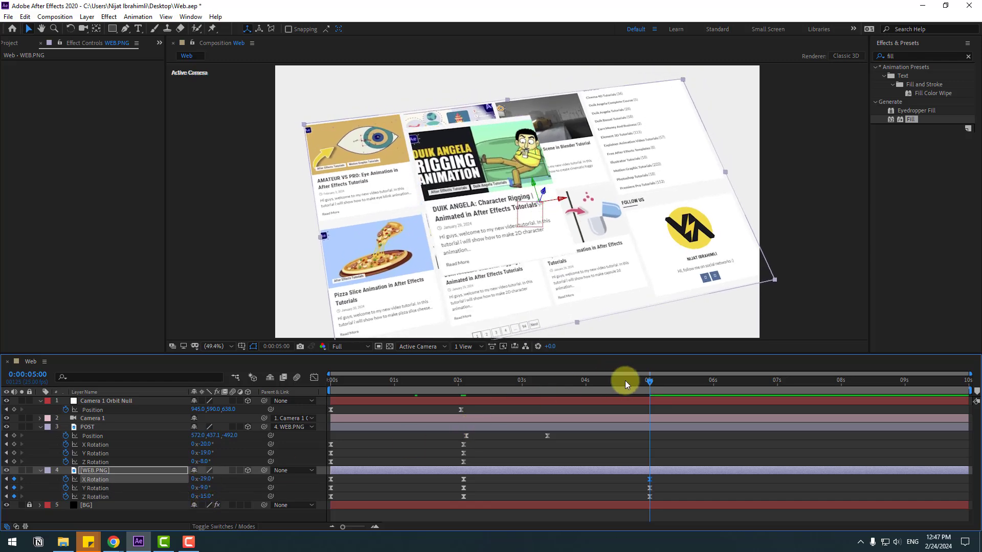
- Move WEB.PNG's ending X, Y and Z Rotation keyframes to 7 seconds
{"action": "left_click_drag", "start_coordinate": [625, 380], "coordinate": [535, 390]}
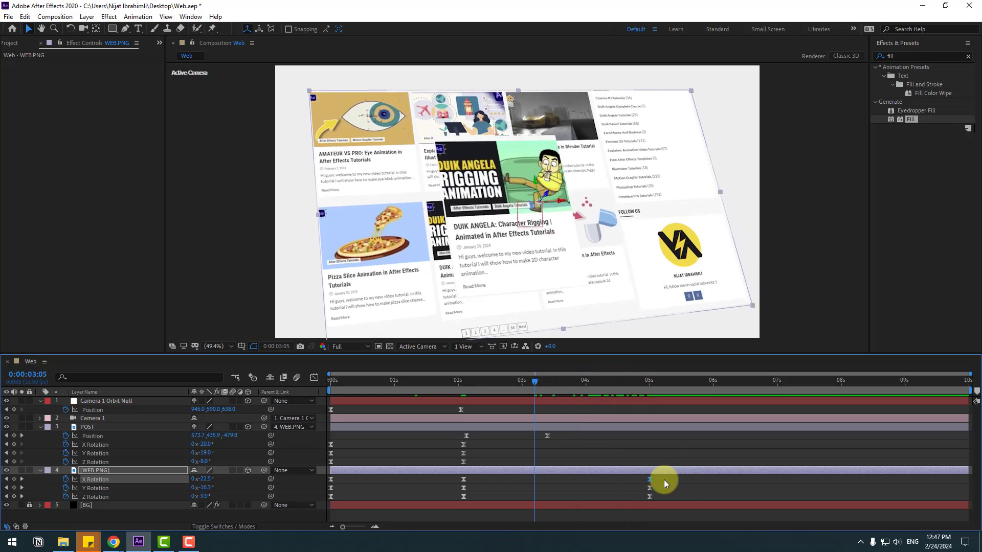
{"action": "left_click_drag", "start_coordinate": [664, 479], "coordinate": [777, 482]}
{"action": "left_click", "coordinate": [778, 384]}
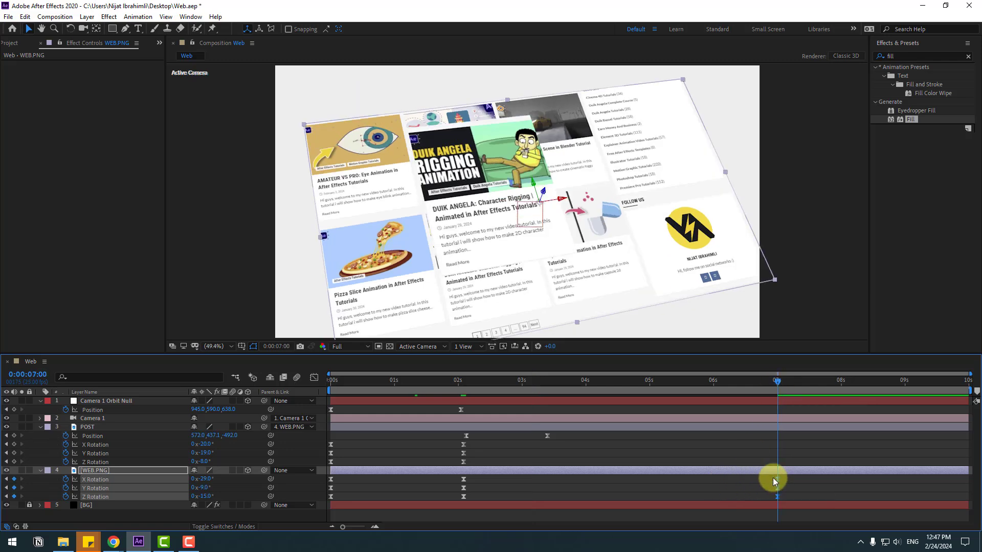
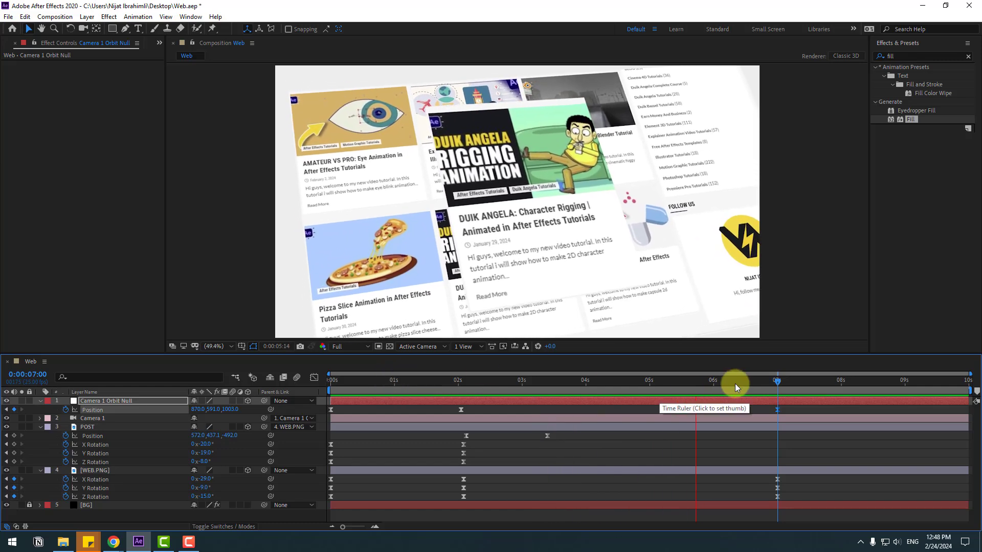
- Search the effects for "gaus" and apply Gaussian Blur to the WEB.PNG layer
{"action": "left_click", "coordinate": [762, 385]}
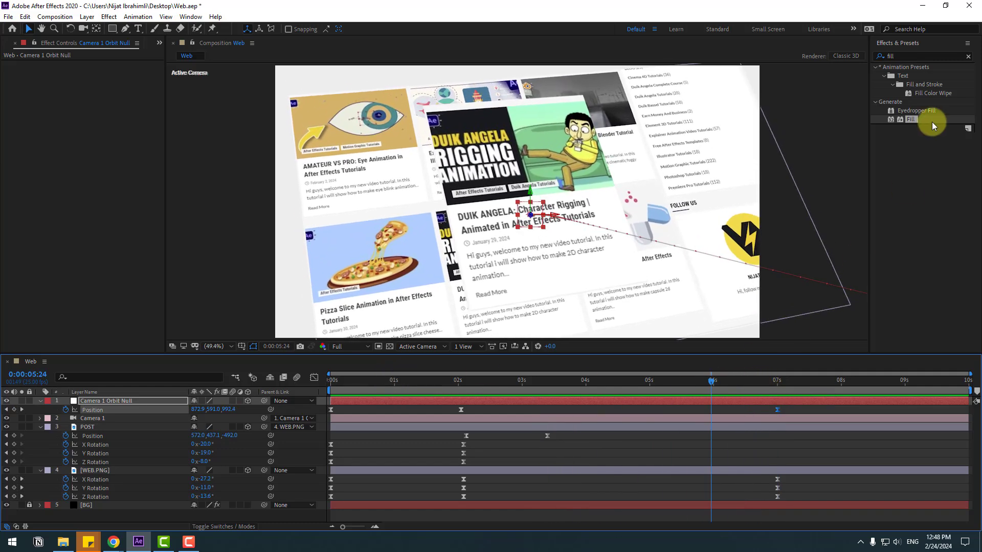
{"action": "left_click", "coordinate": [893, 57]}
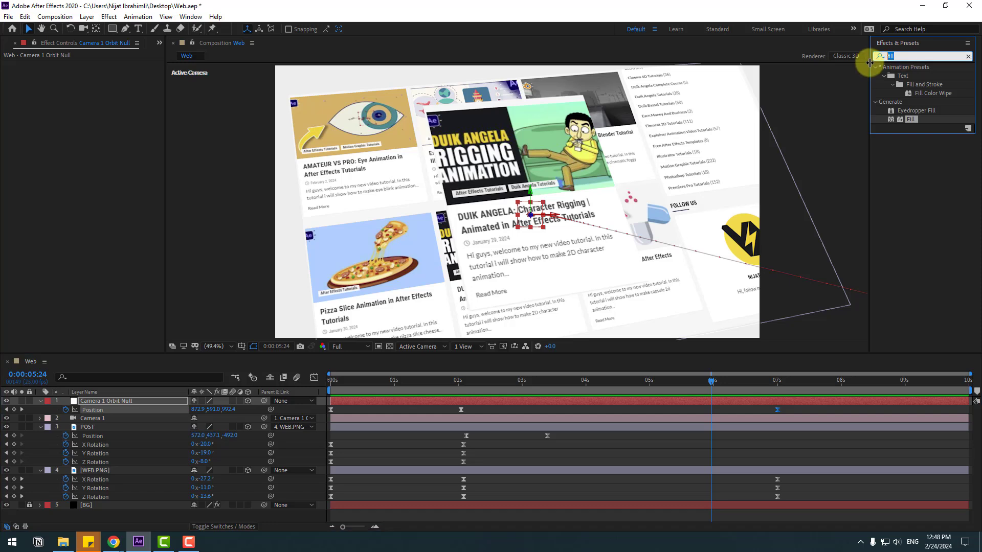
{"action": "type", "text": "gaus"}
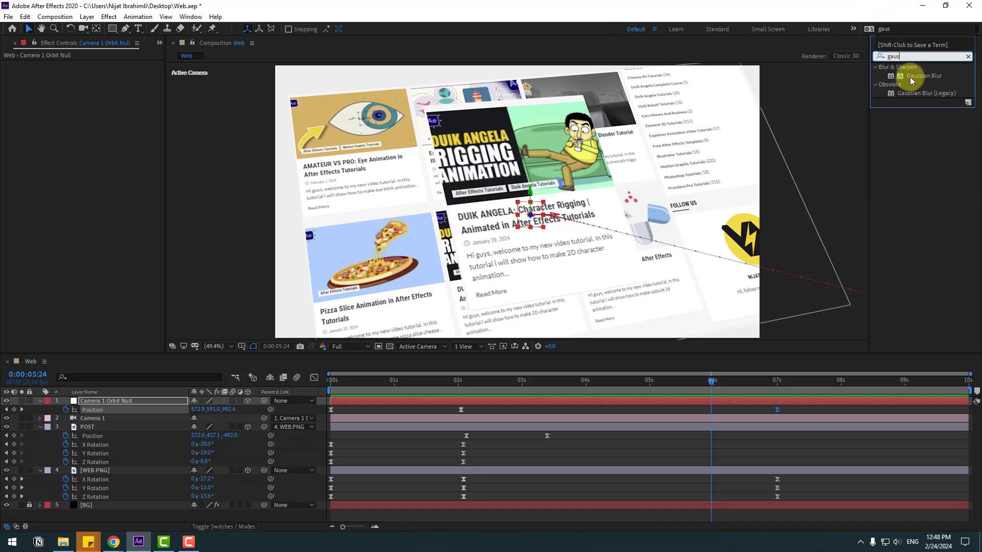
{"action": "left_click_drag", "start_coordinate": [911, 80], "coordinate": [94, 470]}
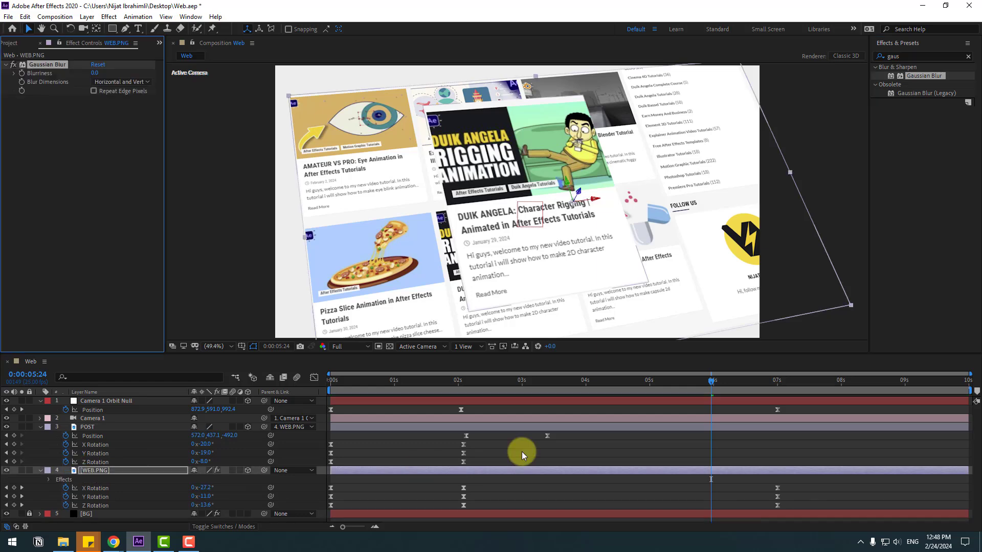
- Start keyframing WEB.PNG's Blurriness at 0:00:02:04 and set it to 25 at 0:00:03:10
{"action": "mouse_move", "coordinate": [460, 385]}
{"action": "left_mouse_down"}
{"action": "mouse_move", "coordinate": [494, 385]}
{"action": "mouse_move", "coordinate": [469, 389]}
{"action": "left_mouse_up"}
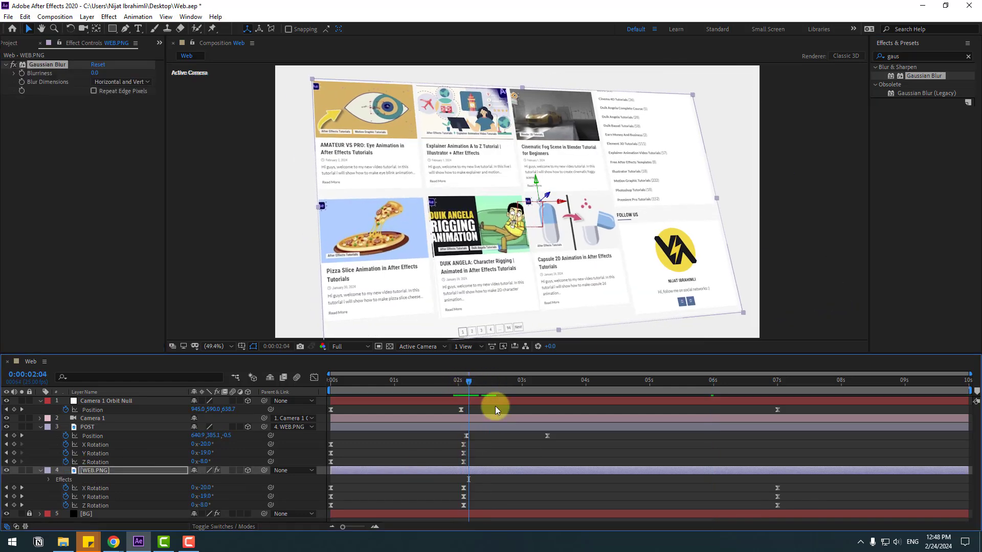
{"action": "left_click", "coordinate": [22, 76]}
{"action": "left_click_drag", "start_coordinate": [503, 382], "coordinate": [546, 382]}
{"action": "mouse_move", "coordinate": [94, 74]}
{"action": "left_mouse_down"}
{"action": "mouse_move", "coordinate": [167, 72]}
{"action": "mouse_move", "coordinate": [101, 78]}
{"action": "left_mouse_up"}
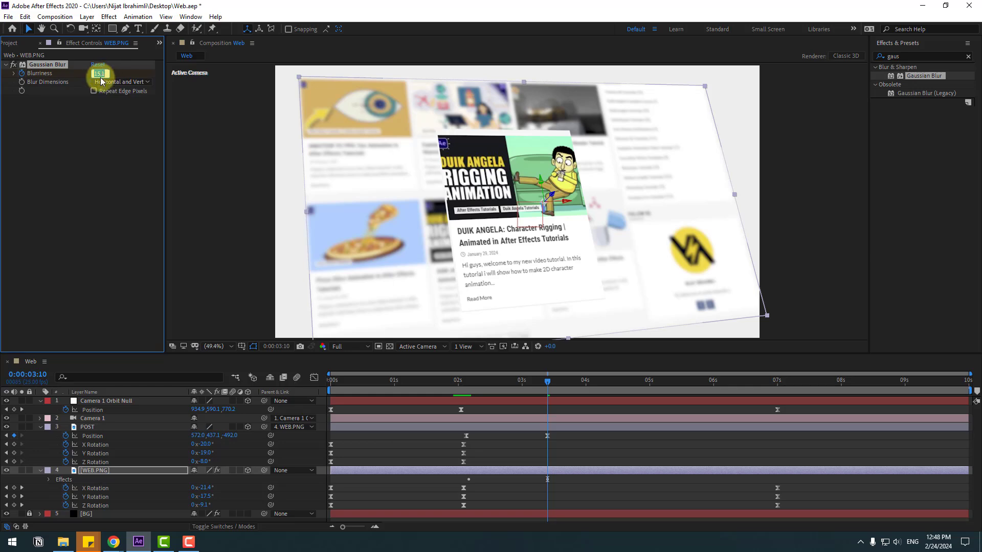
{"action": "type", "text": "25"}
{"action": "key", "text": "Return"}
{"action": "left_click", "coordinate": [559, 445]}
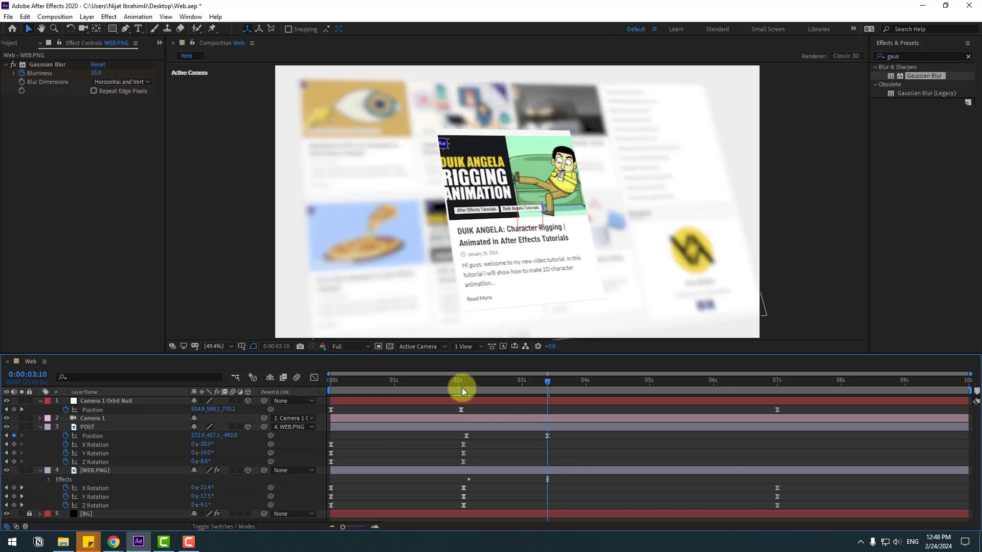
- Add a POST Position keyframe at 0:00:05:11 and copy its first Position keyframe to 0:00:06:15
{"action": "left_click_drag", "start_coordinate": [462, 388], "coordinate": [676, 372]}
{"action": "left_click", "coordinate": [14, 436]}
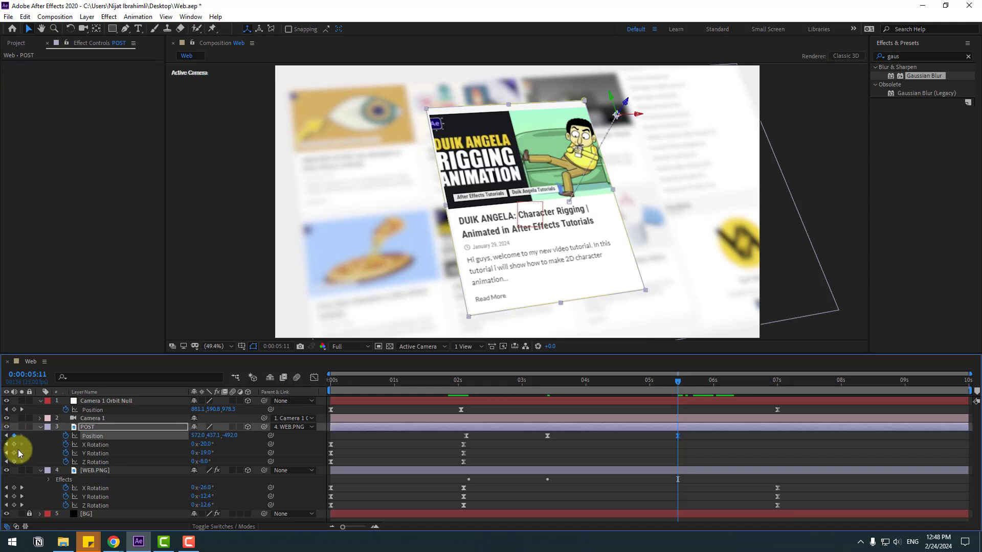
{"action": "left_click_drag", "start_coordinate": [723, 379], "coordinate": [752, 379]}
{"action": "left_click", "coordinate": [466, 436]}
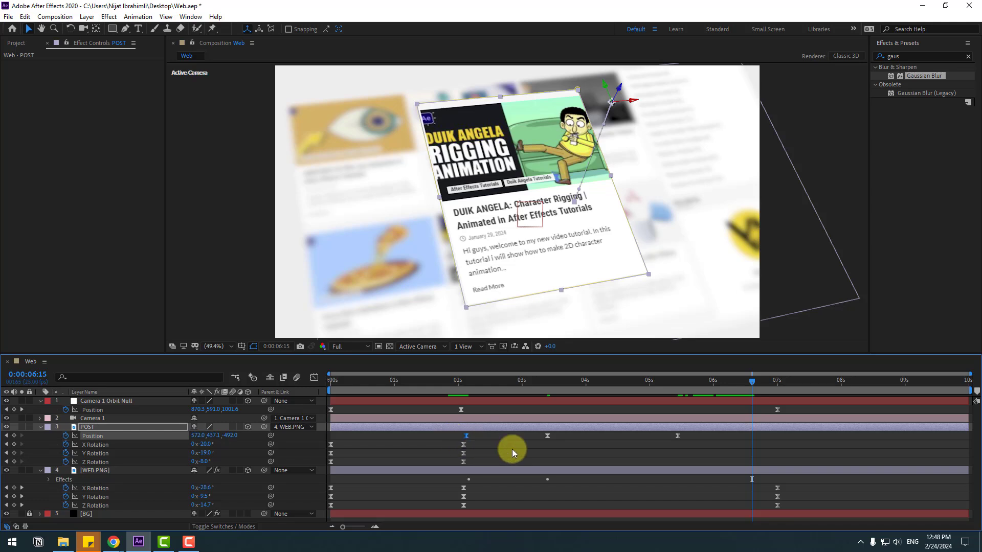
{"action": "left_click", "coordinate": [710, 446]}
- Add a WEB.PNG Blurriness keyframe at 0:00:05:11 and set Blurriness to 0 at 0:00:06:15
{"action": "left_click", "coordinate": [655, 380]}
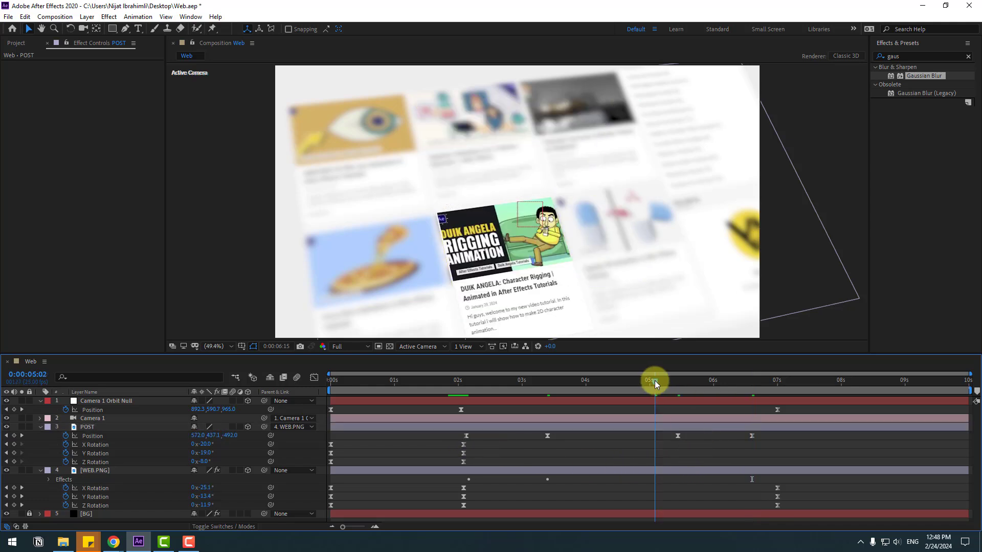
{"action": "left_click_drag", "start_coordinate": [655, 380], "coordinate": [677, 380]}
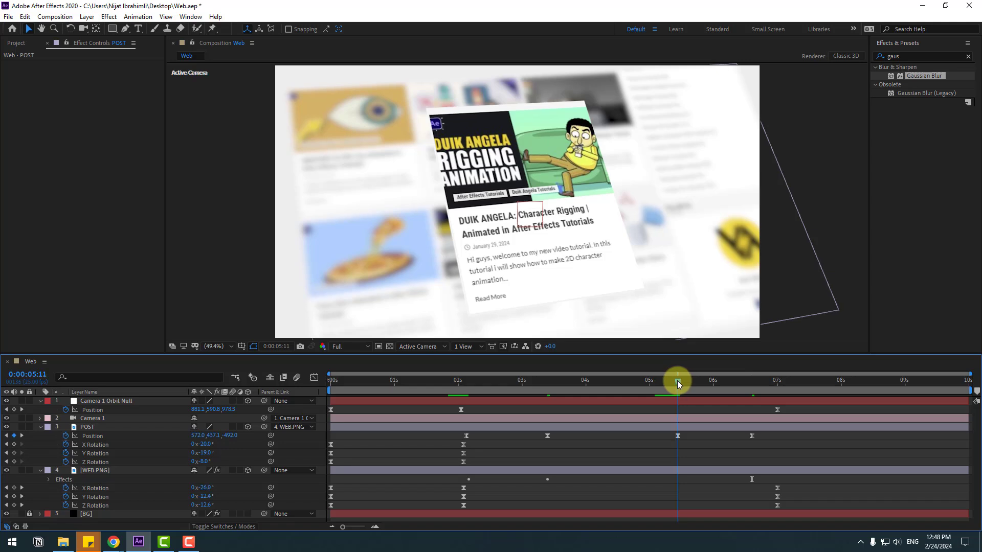
{"action": "left_click", "coordinate": [76, 470]}
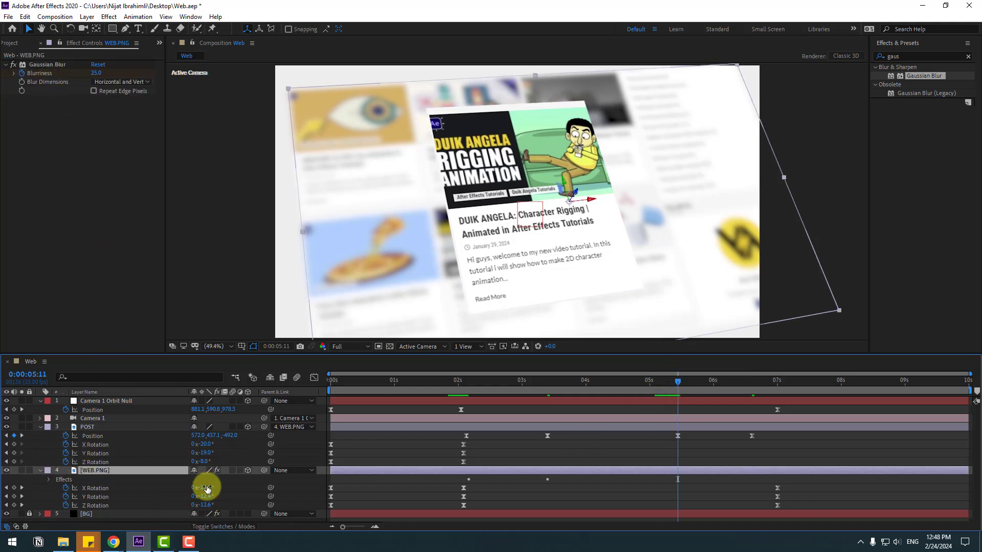
{"action": "key", "text": "u"}
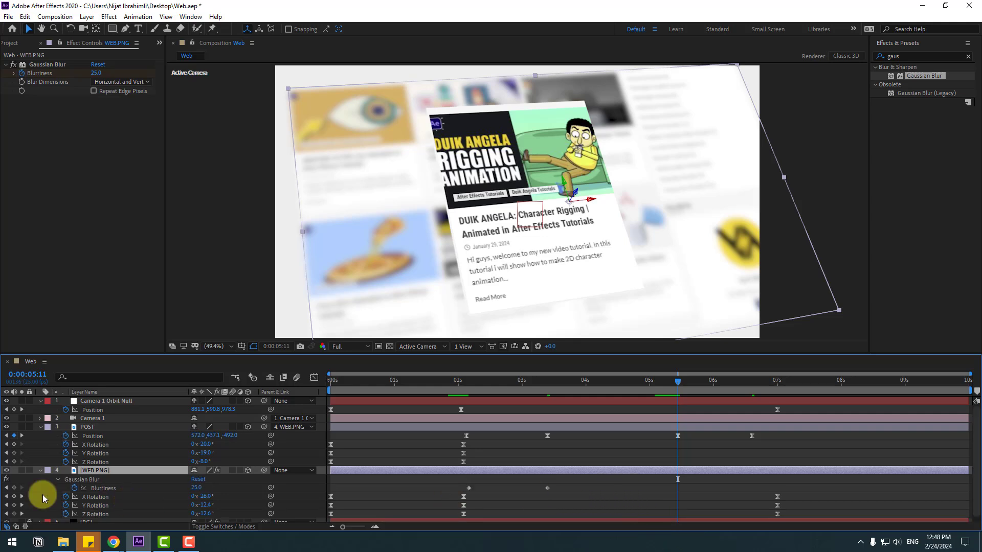
{"action": "left_click", "coordinate": [14, 487]}
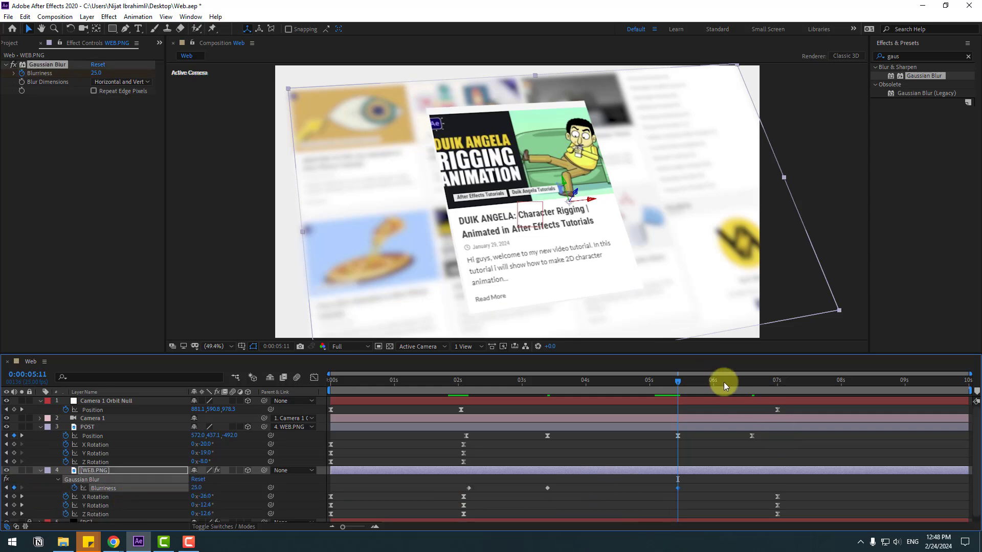
{"action": "left_click_drag", "start_coordinate": [723, 382], "coordinate": [750, 383]}
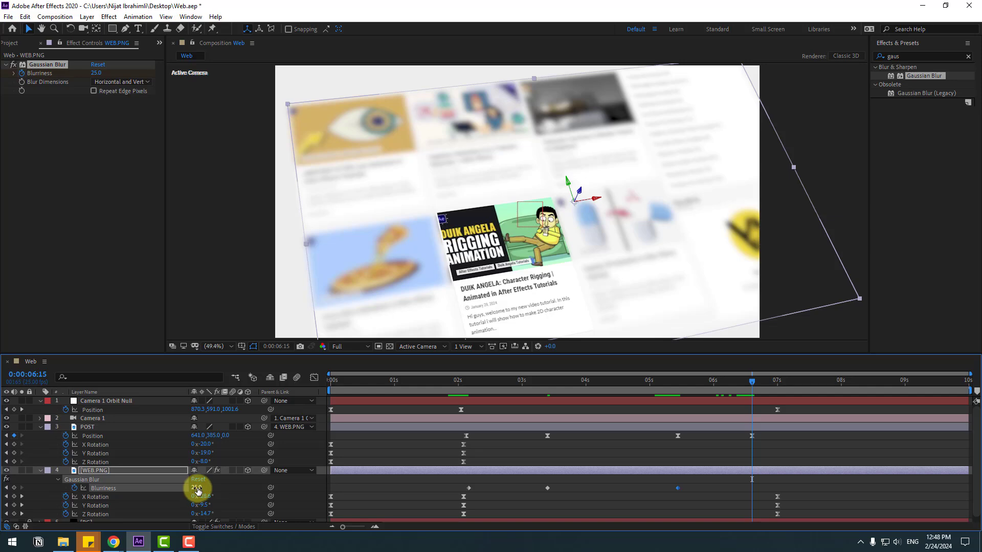
{"action": "type", "text": "0"}
{"action": "key", "text": "Return"}
- Move WEB.PNG's third Blurriness keyframe to about 0:00:05:22 and preview the animation
{"action": "left_click_drag", "start_coordinate": [666, 380], "coordinate": [700, 382]}
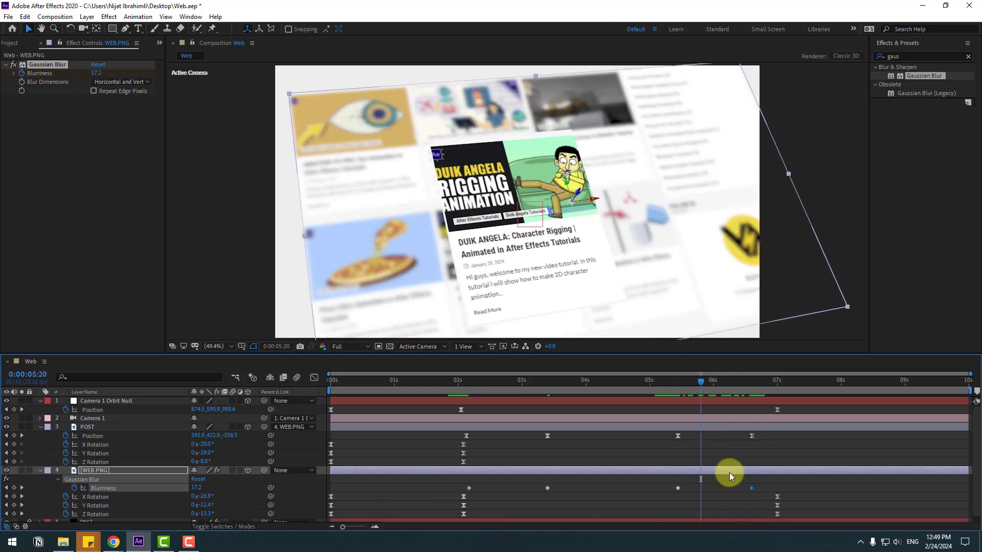
{"action": "left_click_drag", "start_coordinate": [683, 490], "coordinate": [705, 486]}
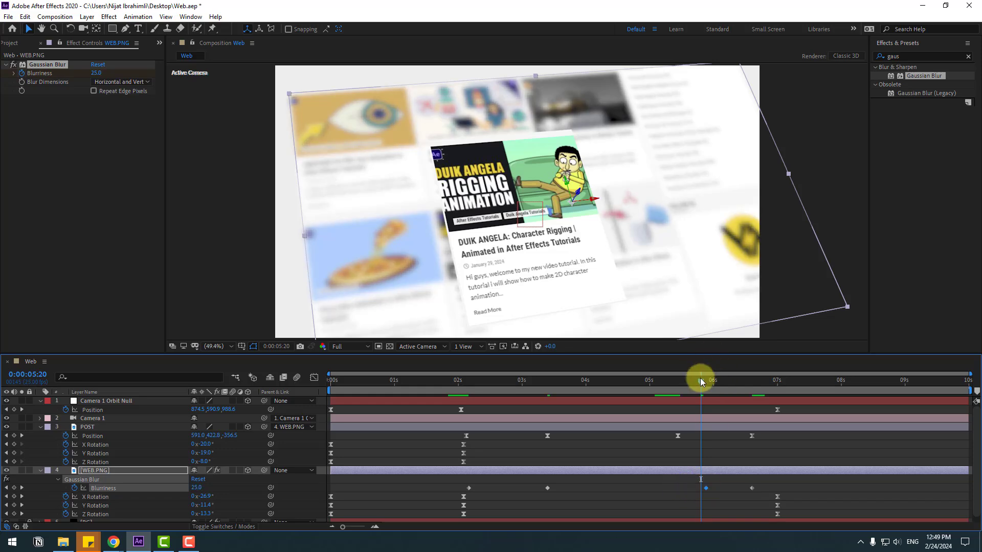
{"action": "left_click_drag", "start_coordinate": [701, 379], "coordinate": [414, 425]}
{"action": "key", "text": "space"}
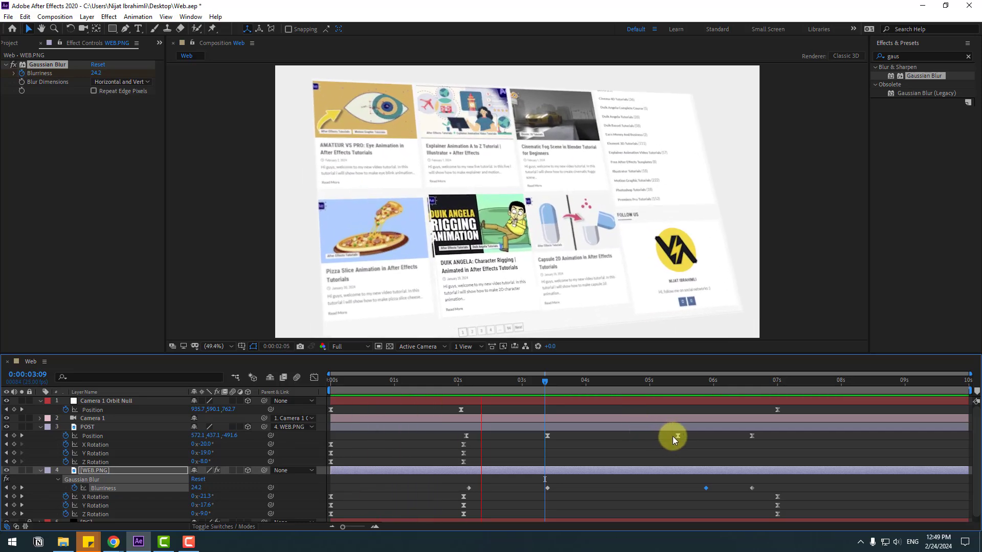
- Return to the composition's start, collapse all layer properties and magnify the composition view to 100%
{"action": "left_click_drag", "start_coordinate": [565, 380], "coordinate": [228, 432]}
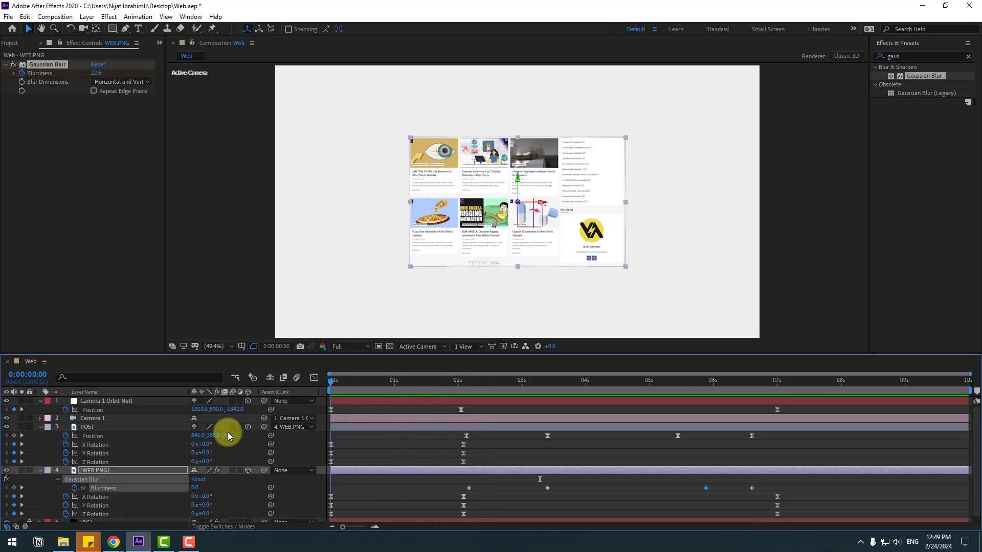
{"action": "left_click", "coordinate": [41, 471]}
{"action": "left_click", "coordinate": [41, 427]}
{"action": "left_click", "coordinate": [40, 401]}
{"action": "left_click", "coordinate": [137, 482]}
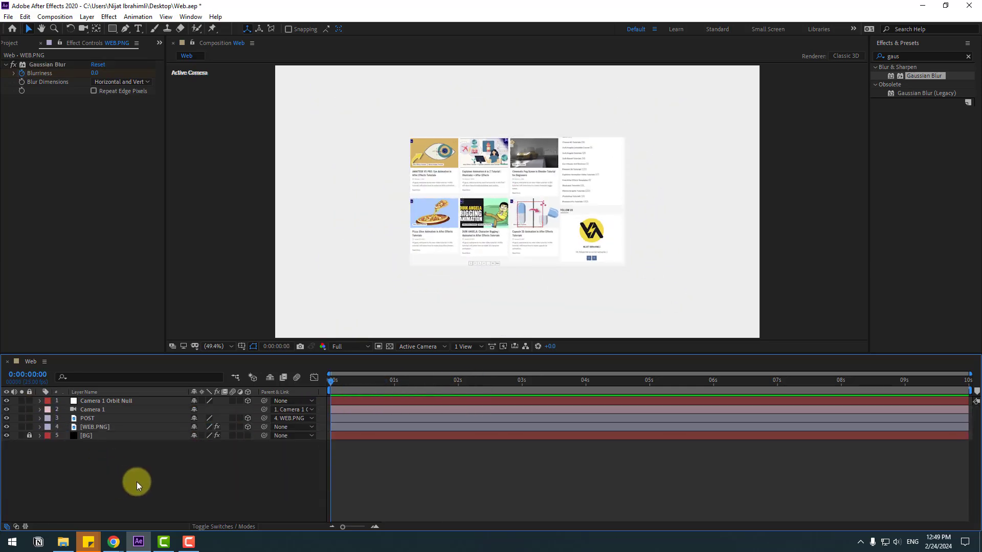
{"action": "key", "text": "slash"}
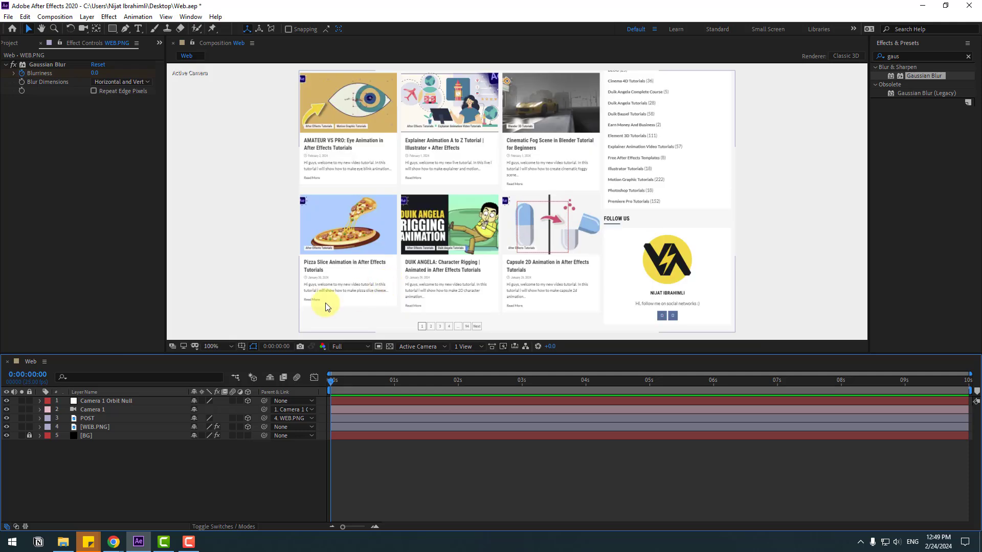
- Create a new solid named WEB_COLOR, using the off-white colour sampled from the web page's background
{"action": "scroll", "coordinate": [325, 303], "scroll_direction": "down", "scroll_amount": 2}
{"action": "right_click", "coordinate": [102, 469]}
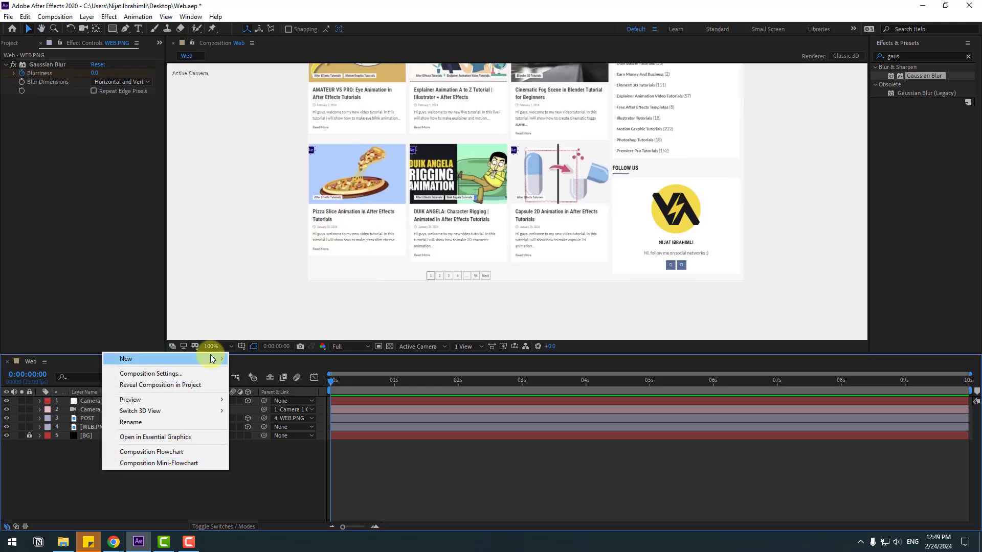
{"action": "mouse_move", "coordinate": [210, 358]}
{"action": "left_click", "coordinate": [258, 386]}
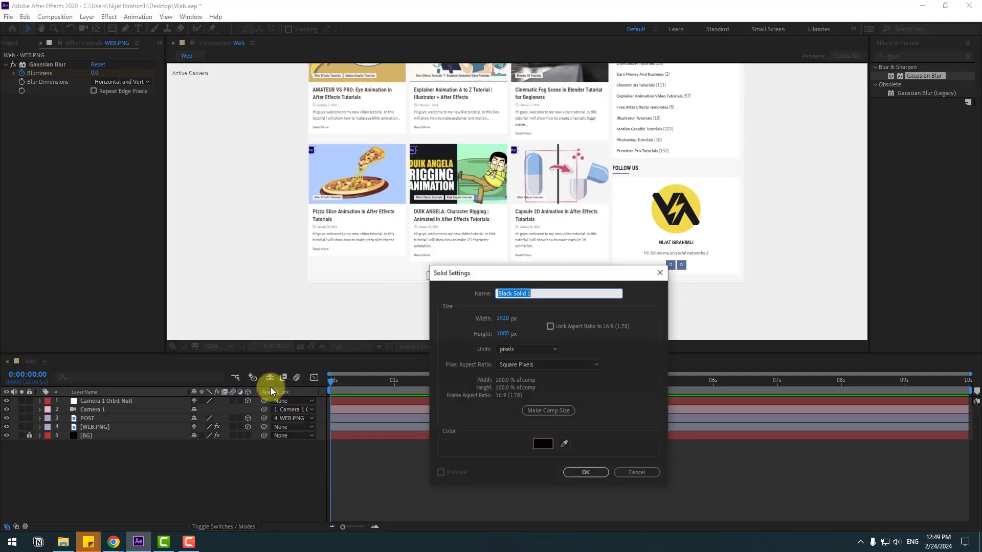
{"action": "left_click", "coordinate": [565, 443]}
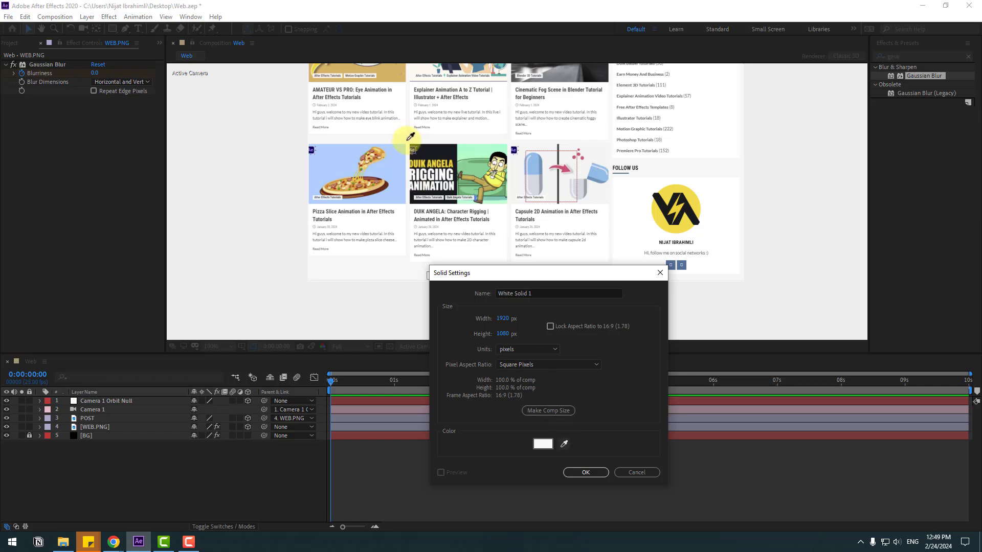
{"action": "left_click", "coordinate": [548, 292]}
{"action": "type", "text": "WEB_"}
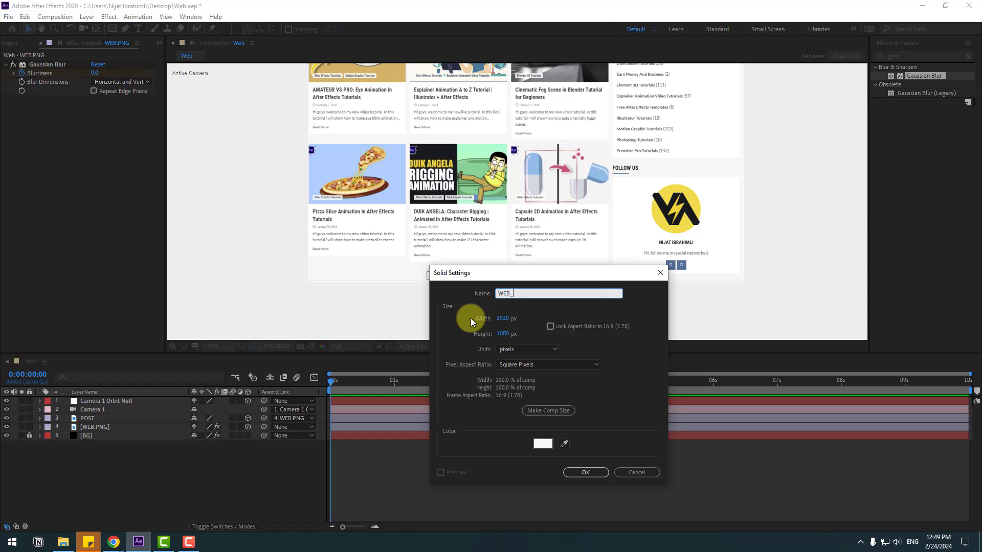
{"action": "type", "text": "COLOR"}
{"action": "left_click", "coordinate": [567, 475]}
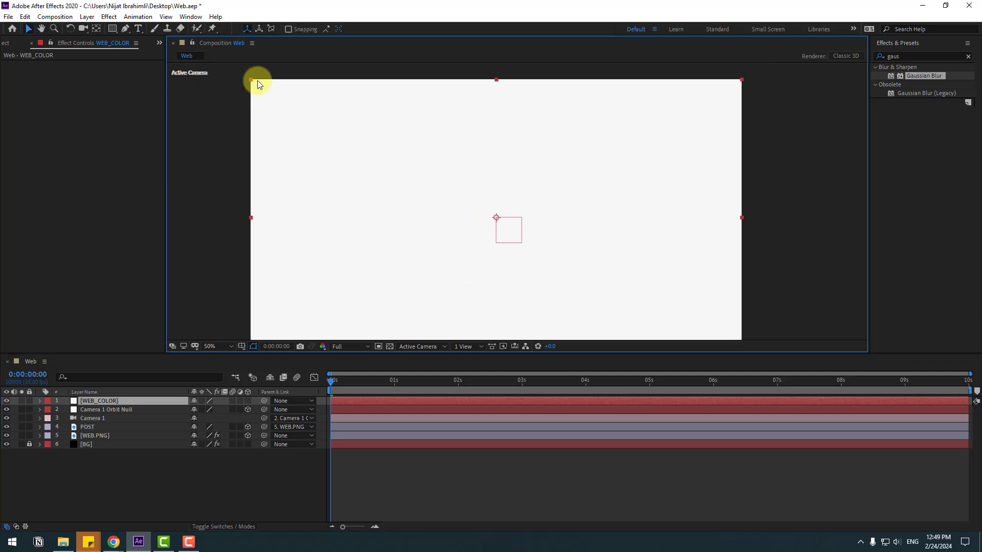
- Scale the WEB_COLOR solid down and place it so that it covers the DUIK ANGELA post card
{"action": "left_click_drag", "start_coordinate": [251, 80], "coordinate": [483, 233]}
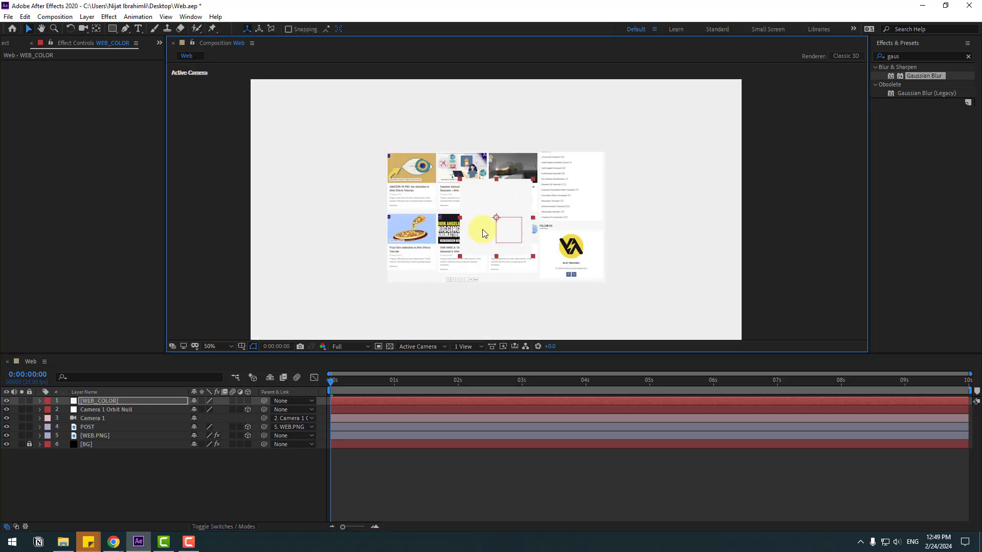
{"action": "scroll", "coordinate": [482, 229], "scroll_direction": "up", "scroll_amount": 2}
{"action": "left_click_drag", "start_coordinate": [499, 104], "coordinate": [524, 214]}
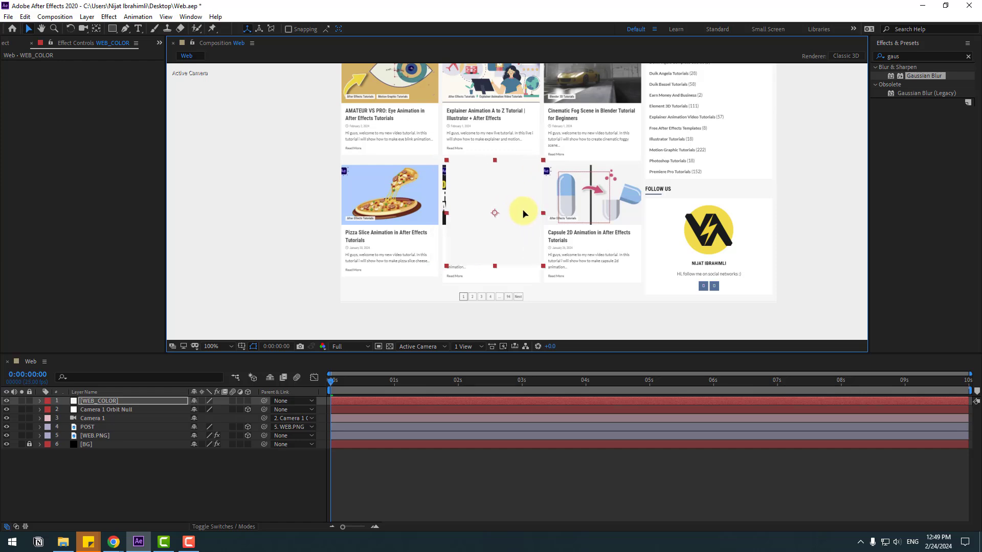
{"action": "scroll", "coordinate": [495, 257], "scroll_direction": "up", "scroll_amount": 2}
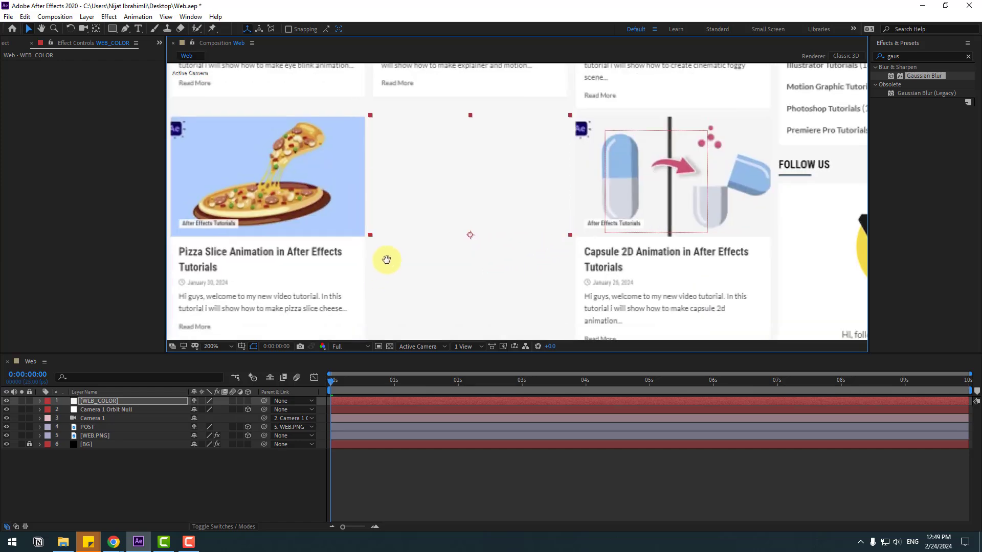
{"action": "left_click", "coordinate": [101, 401]}
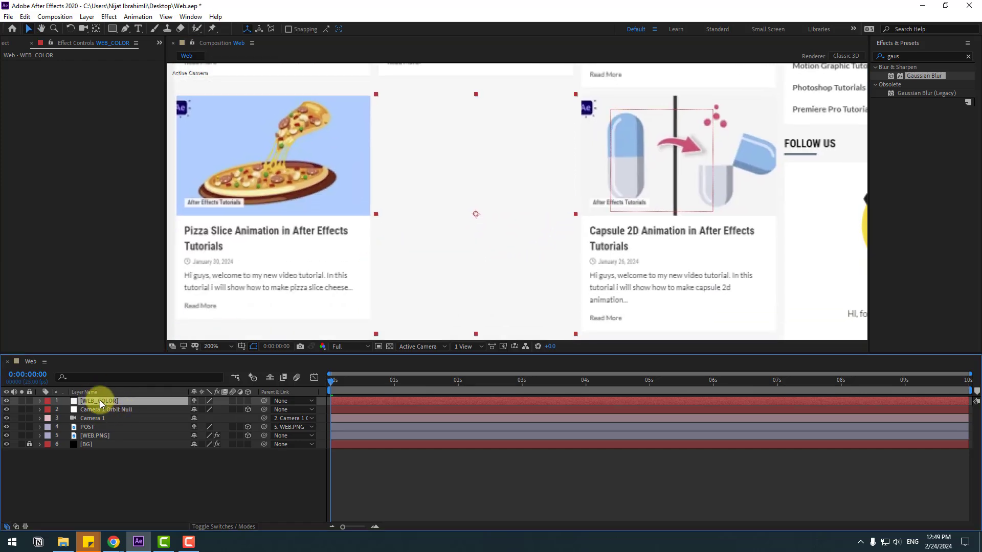
{"action": "key", "text": "slash"}
- Place WEB_COLOR directly below POST in the layer stack, make it a 3D layer and refit it over the DUIK ANGELA card
{"action": "left_click_drag", "start_coordinate": [100, 400], "coordinate": [105, 431]}
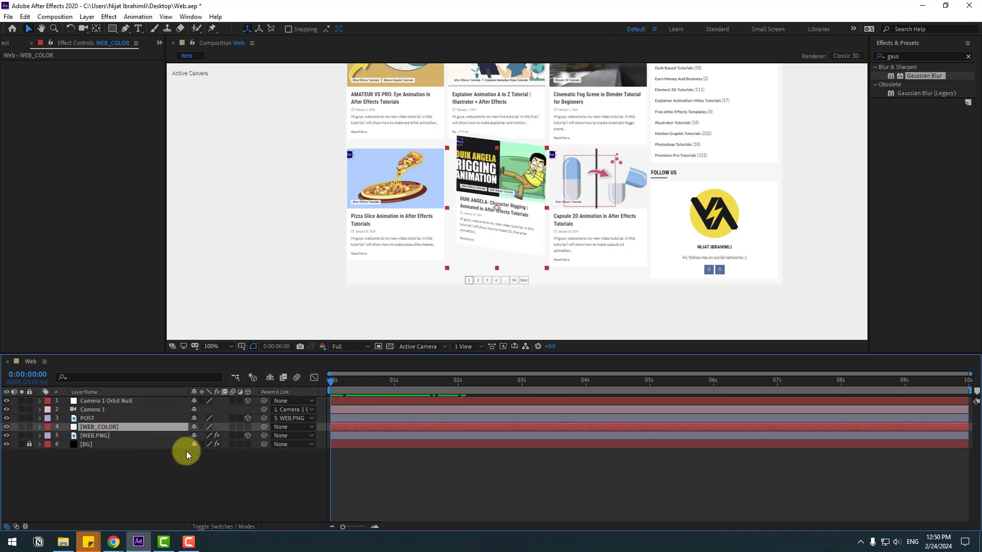
{"action": "left_click", "coordinate": [247, 427]}
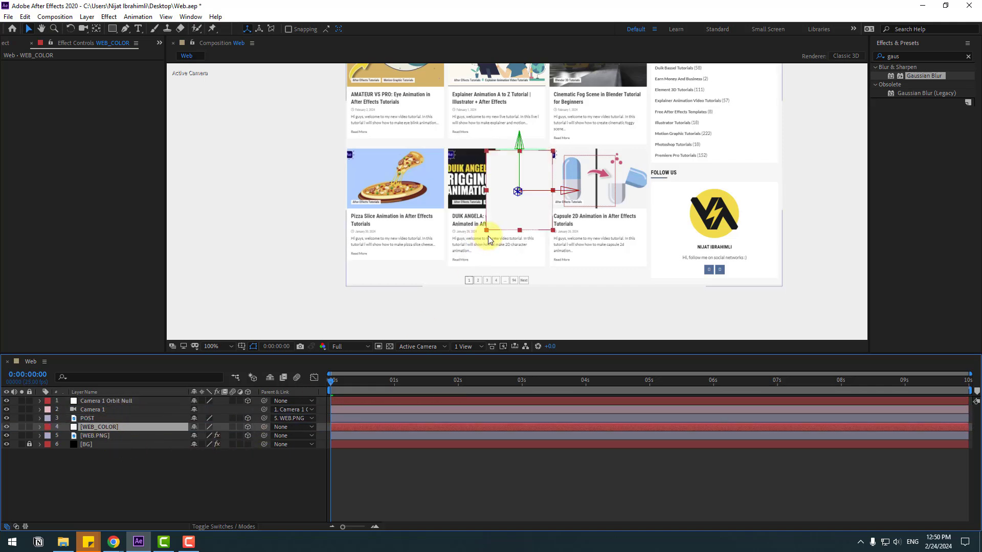
{"action": "left_click_drag", "start_coordinate": [508, 213], "coordinate": [528, 250]}
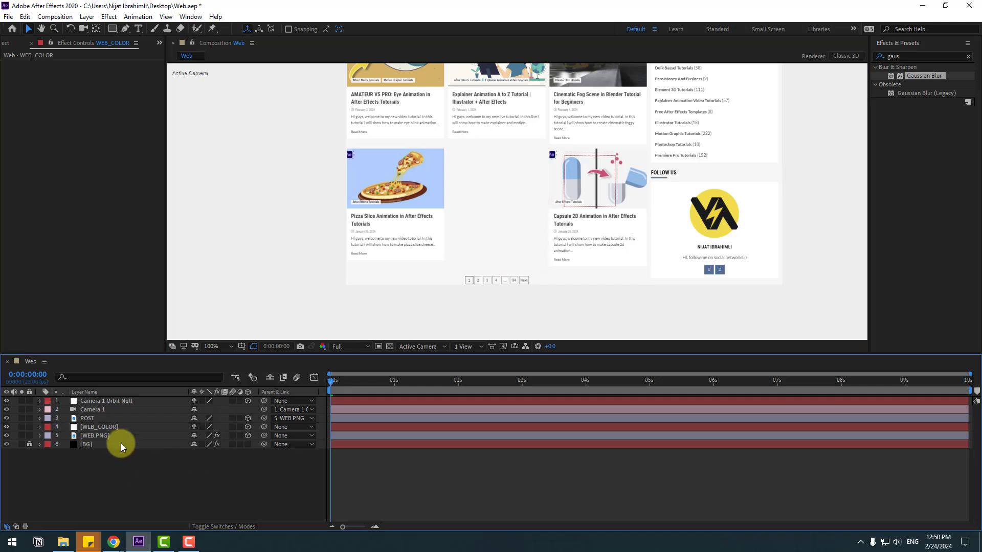
- Set WEB_COLOR's Z Position to 1
{"action": "left_click", "coordinate": [89, 427]}
{"action": "key", "text": "period"}
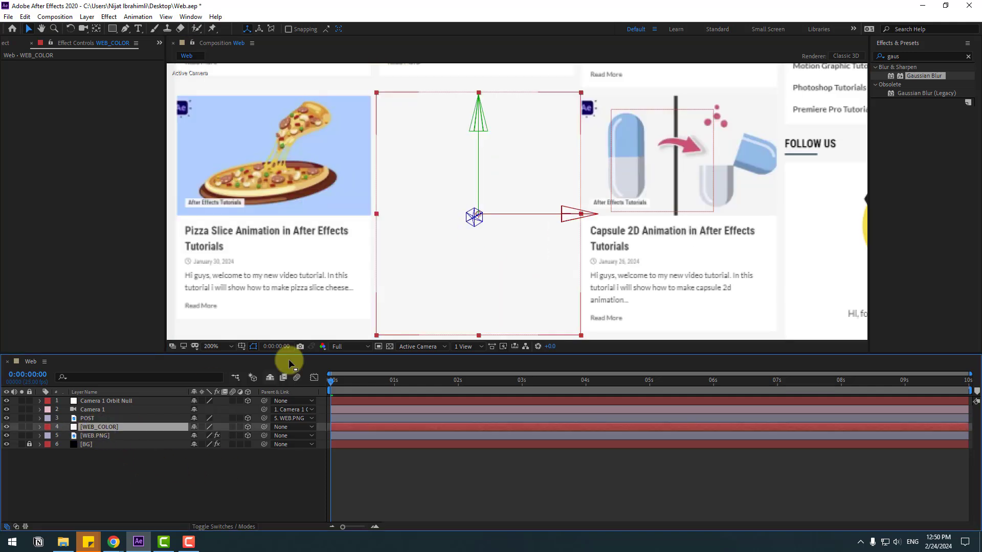
{"action": "key", "text": "p"}
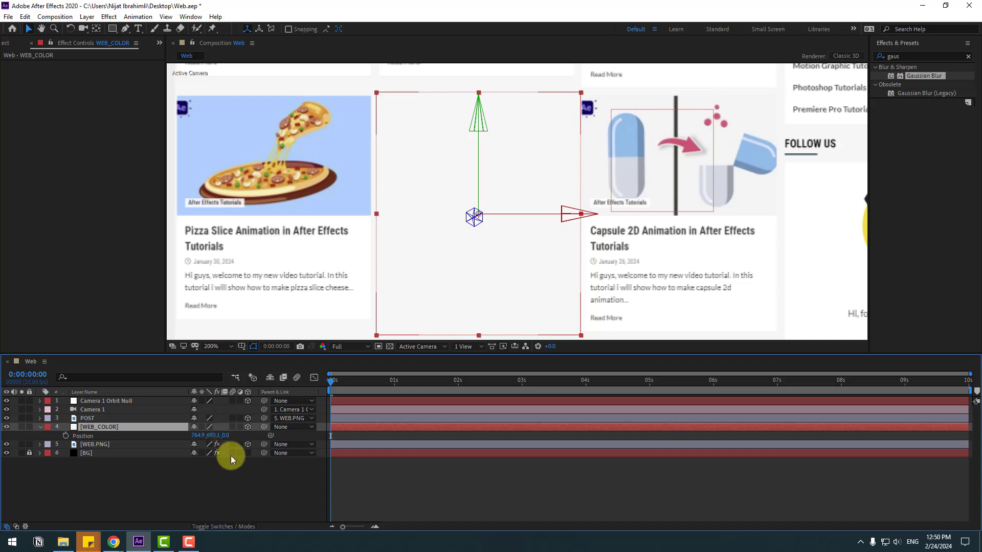
{"action": "key", "text": "ctrl+z"}
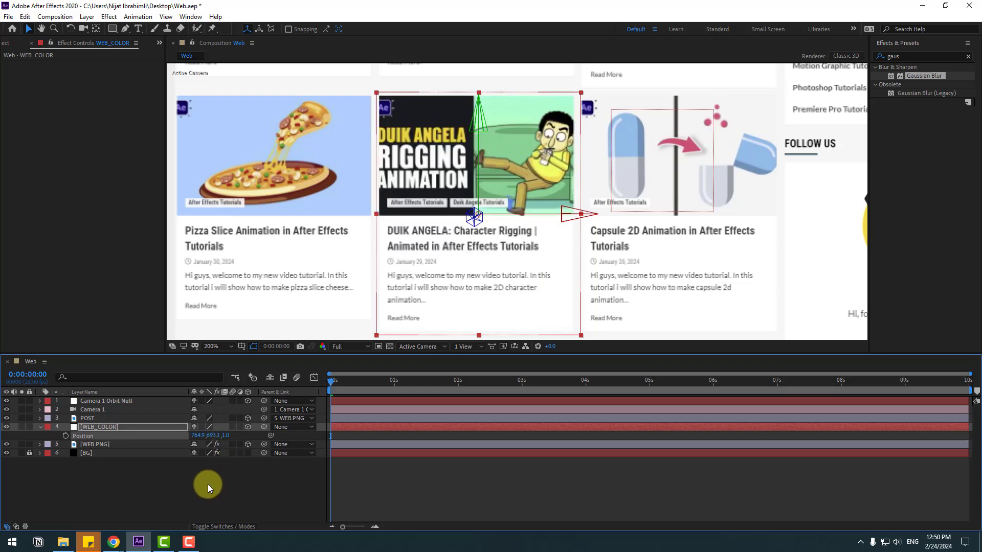
{"action": "left_click", "coordinate": [125, 430]}
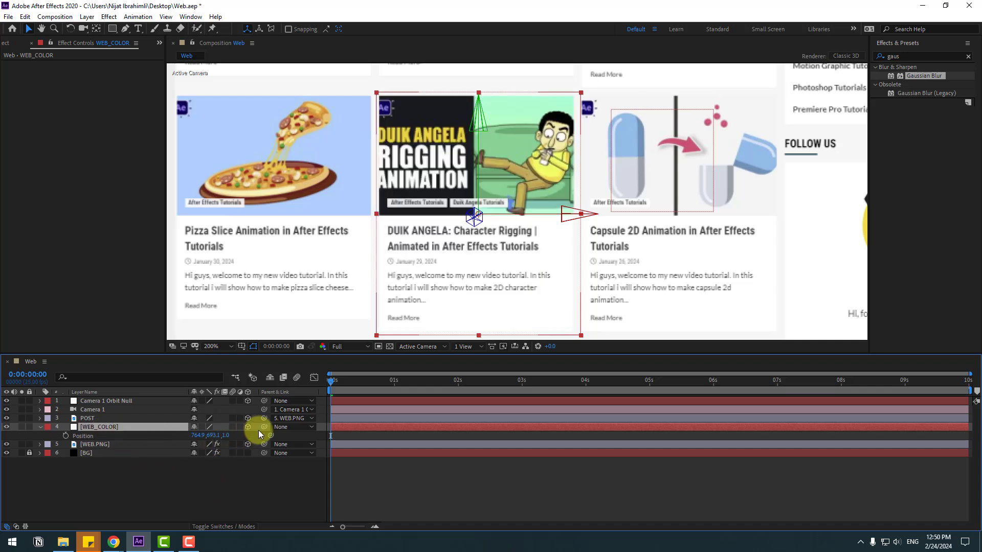
- Parent WEB_COLOR to the WEB.PNG layer and collapse its properties
{"action": "left_click_drag", "start_coordinate": [264, 426], "coordinate": [89, 443]}
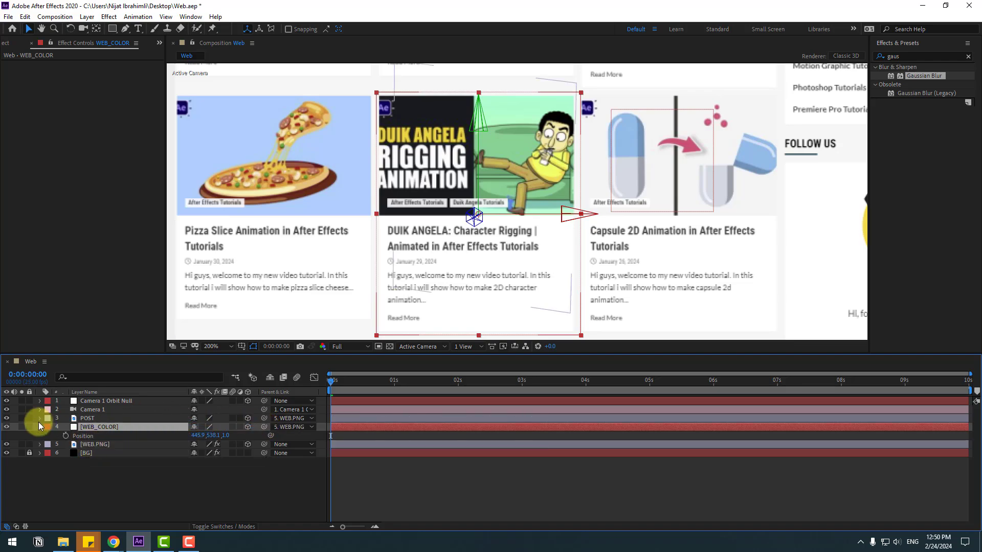
{"action": "left_click", "coordinate": [40, 427]}
{"action": "scroll", "coordinate": [458, 284], "scroll_direction": "down", "scroll_amount": 4}
{"action": "scroll", "coordinate": [489, 305], "scroll_direction": "up", "scroll_amount": 2}
{"action": "left_click", "coordinate": [489, 305]}
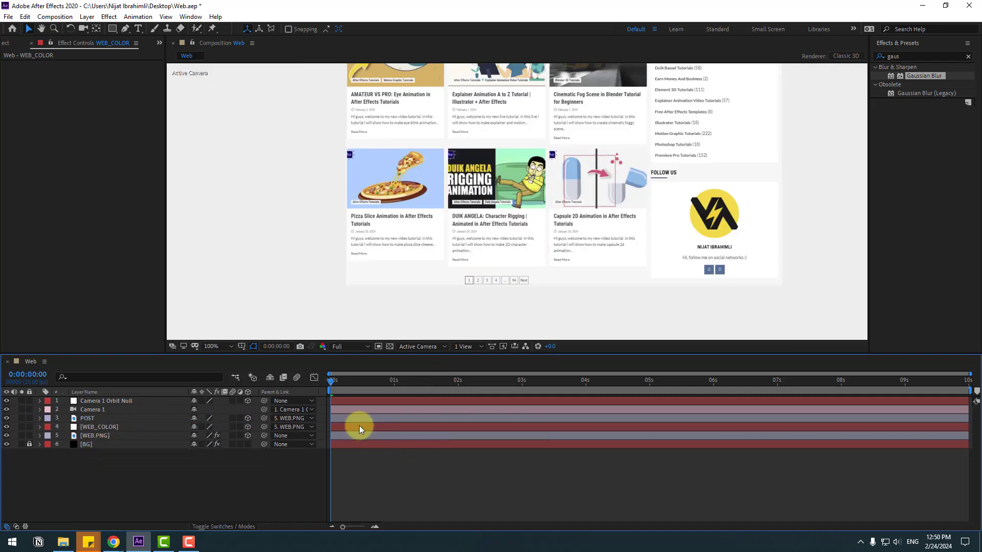
- Check the lifted card's animation around 0:00:03:00 and set WEB_COLOR's Z Position to -1
{"action": "left_click_drag", "start_coordinate": [344, 381], "coordinate": [524, 364]}
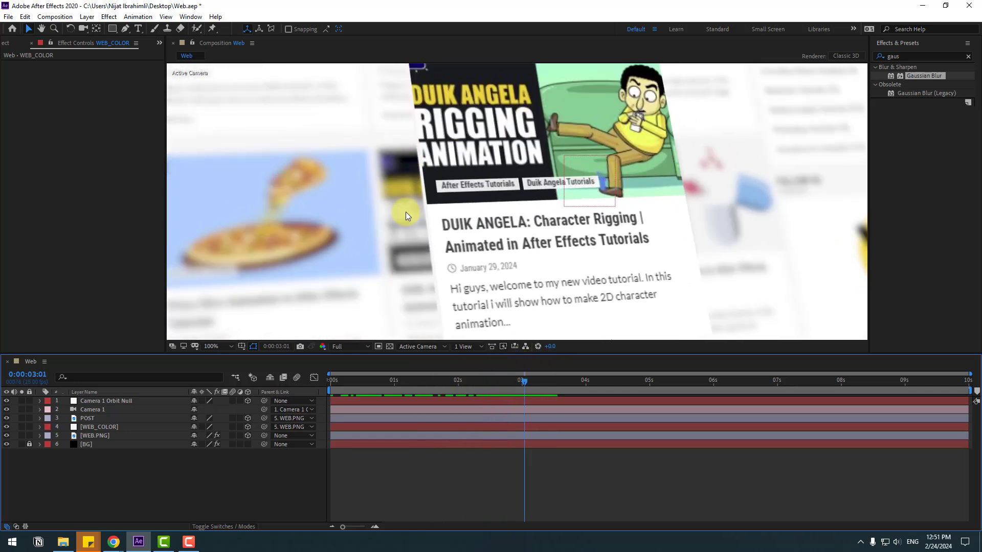
{"action": "mouse_move", "coordinate": [518, 392]}
{"action": "left_mouse_down"}
{"action": "mouse_move", "coordinate": [410, 406]}
{"action": "mouse_move", "coordinate": [520, 392]}
{"action": "left_mouse_up"}
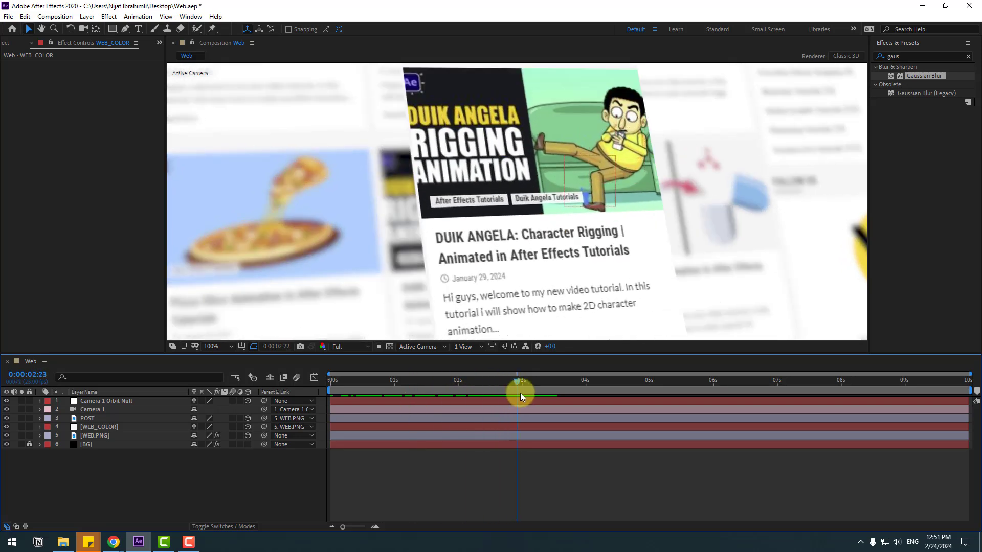
{"action": "left_click", "coordinate": [99, 428]}
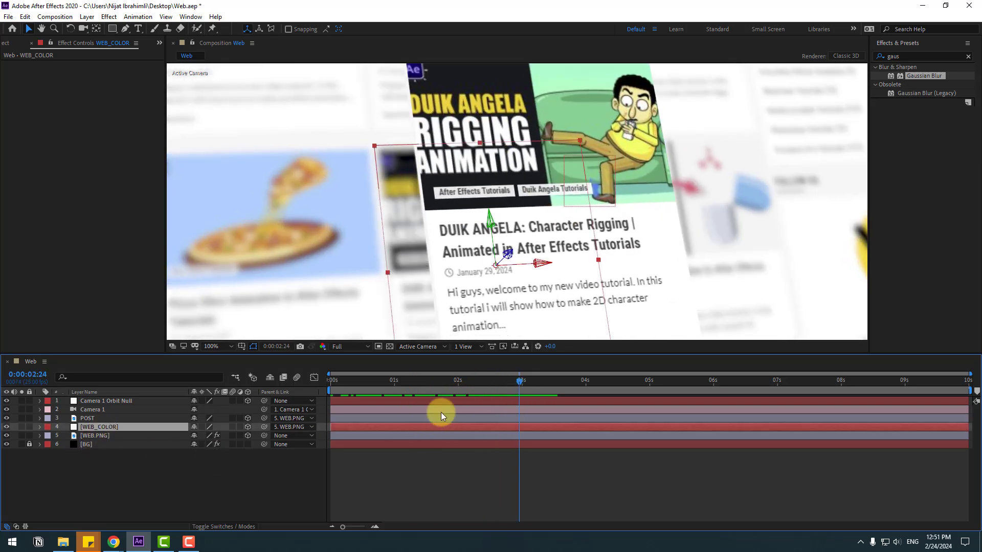
{"action": "left_click_drag", "start_coordinate": [409, 380], "coordinate": [446, 376]}
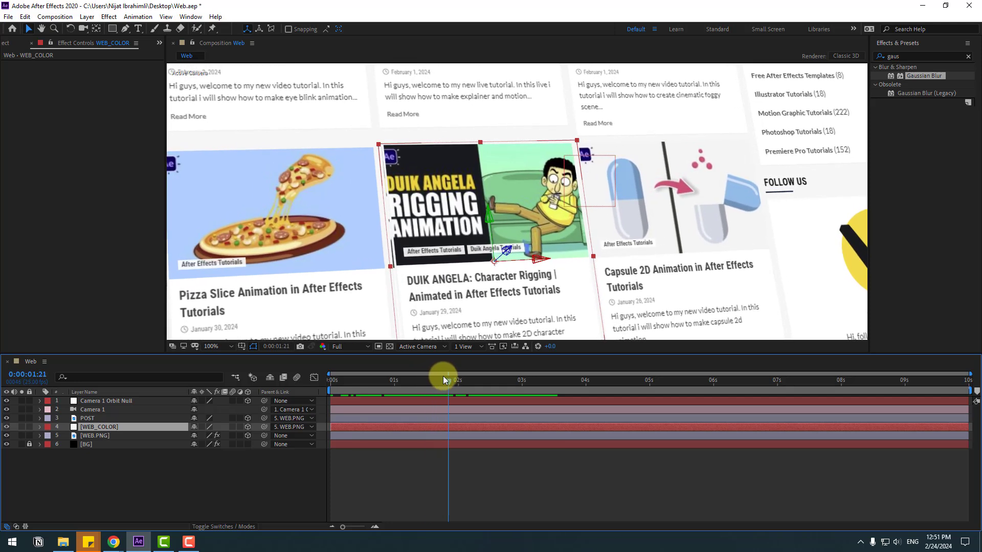
{"action": "key", "text": "p"}
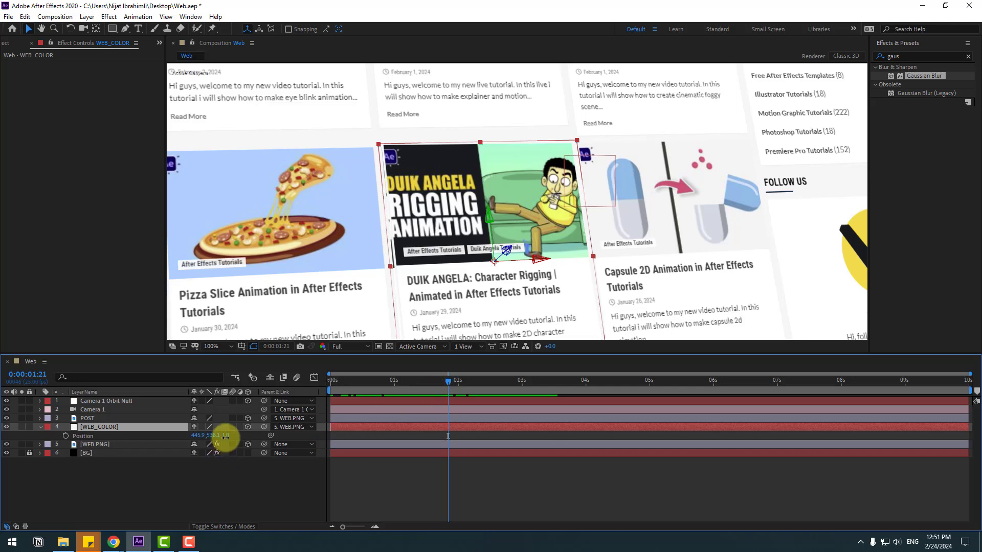
{"action": "key", "text": "Return"}
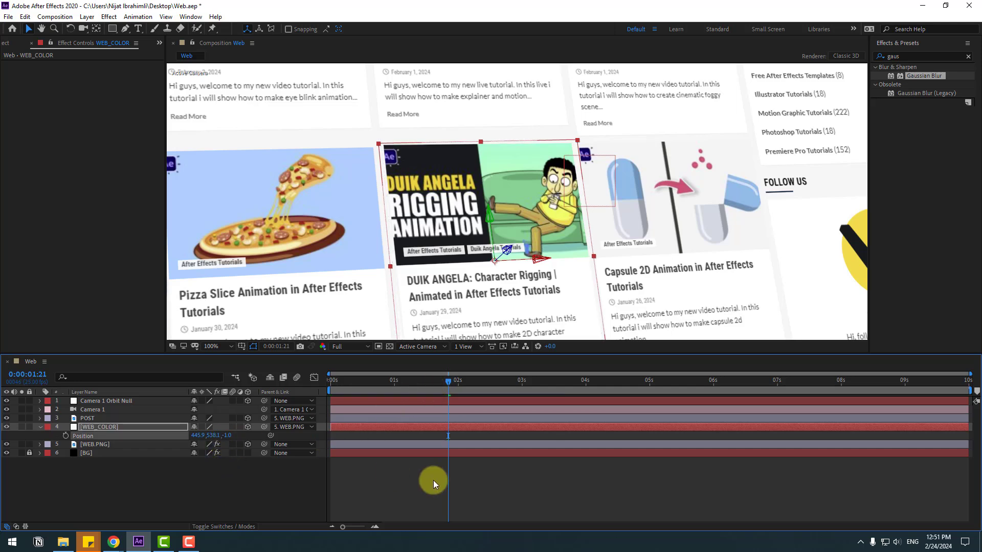
- Shift the start of the WEB_COLOR layer to about 0:00:01:14
{"action": "left_click_drag", "start_coordinate": [354, 429], "coordinate": [383, 430]}
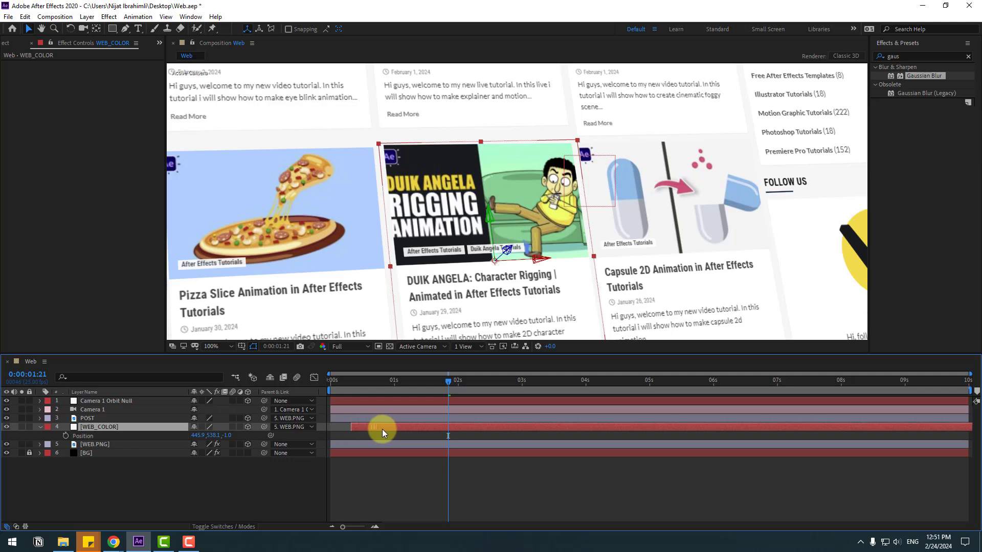
{"action": "left_click", "coordinate": [489, 477]}
{"action": "mouse_move", "coordinate": [422, 384]}
{"action": "left_mouse_down"}
{"action": "mouse_move", "coordinate": [457, 382]}
{"action": "mouse_move", "coordinate": [430, 388]}
{"action": "left_mouse_up"}
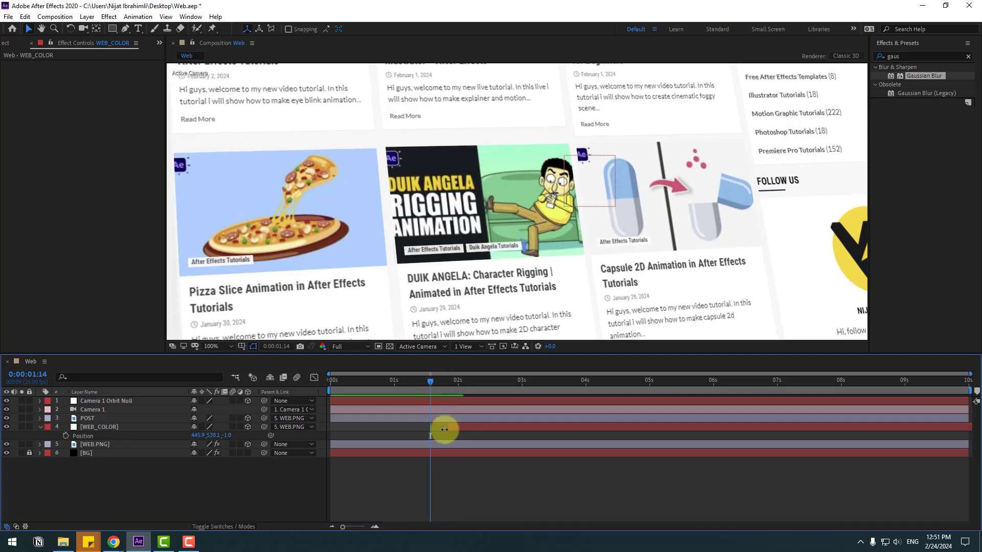
{"action": "left_click_drag", "start_coordinate": [445, 430], "coordinate": [427, 429]}
- End the work area at about 0:00:07:01 and preview the animation
{"action": "left_click_drag", "start_coordinate": [427, 384], "coordinate": [588, 371]}
{"action": "left_click", "coordinate": [403, 500]}
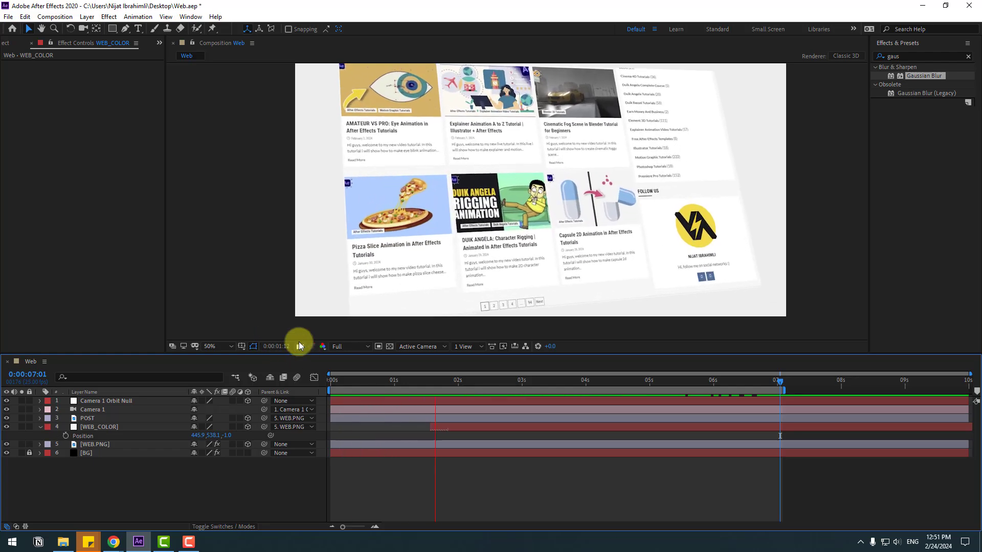
{"action": "key", "text": "space"}
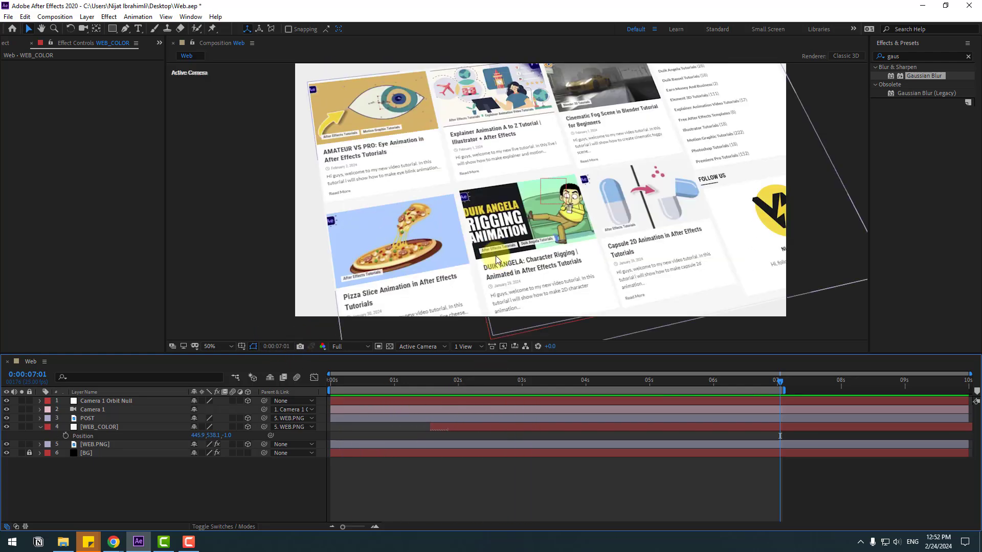
- Reveal POST's keyframes and move its first Position keyframe to 0:00:02:02, in line with the second rotation keyframes
{"action": "left_click", "coordinate": [87, 420]}
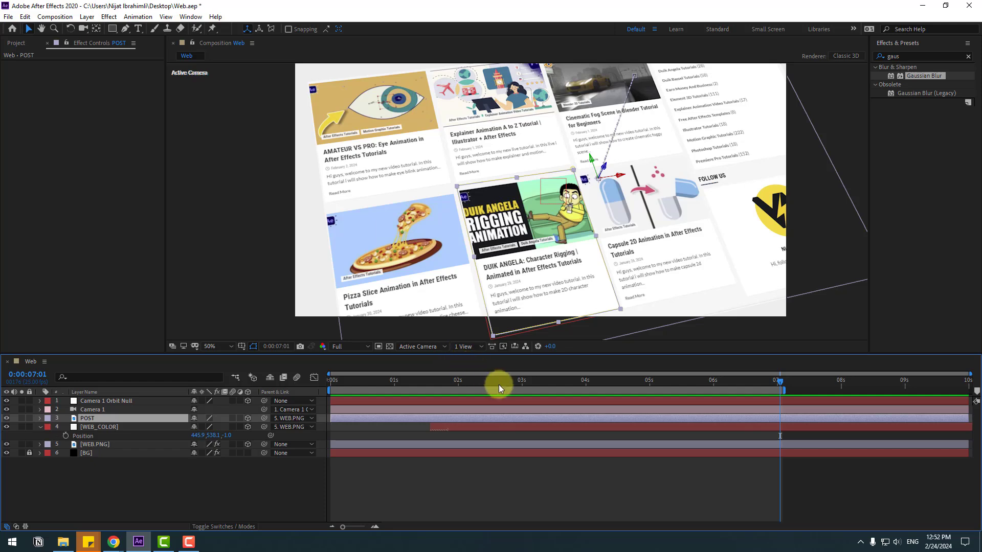
{"action": "key", "text": "u"}
{"action": "left_click_drag", "start_coordinate": [499, 384], "coordinate": [375, 384]}
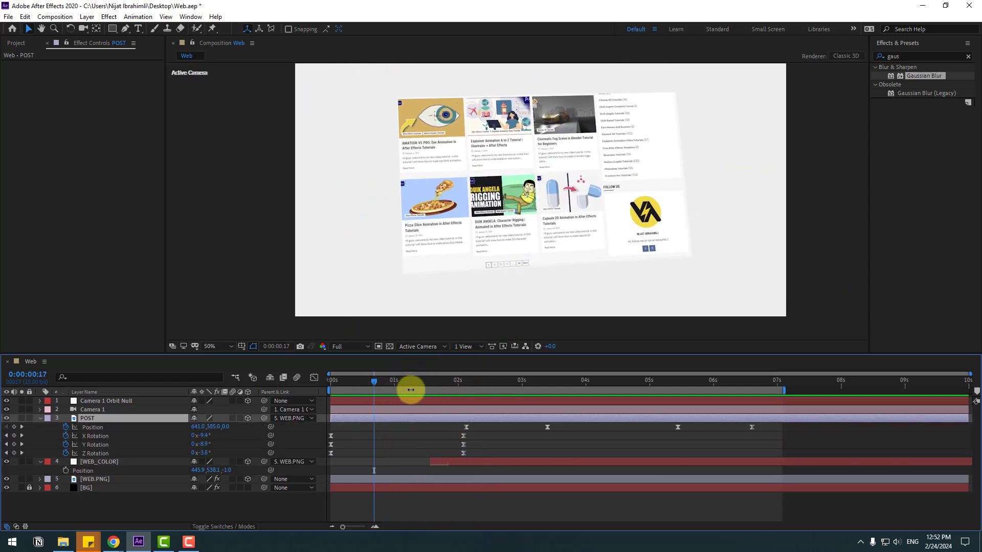
{"action": "key", "text": "space"}
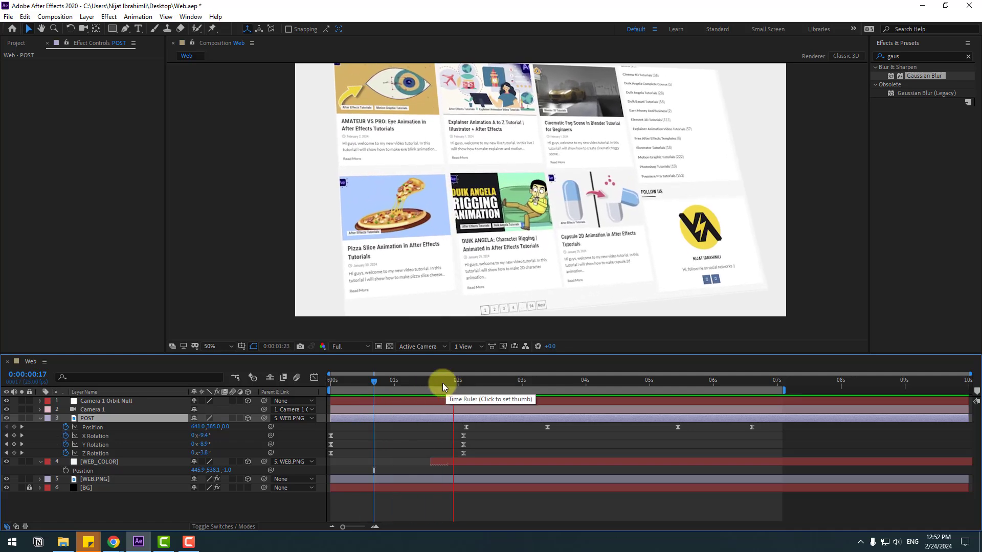
{"action": "left_click", "coordinate": [440, 382]}
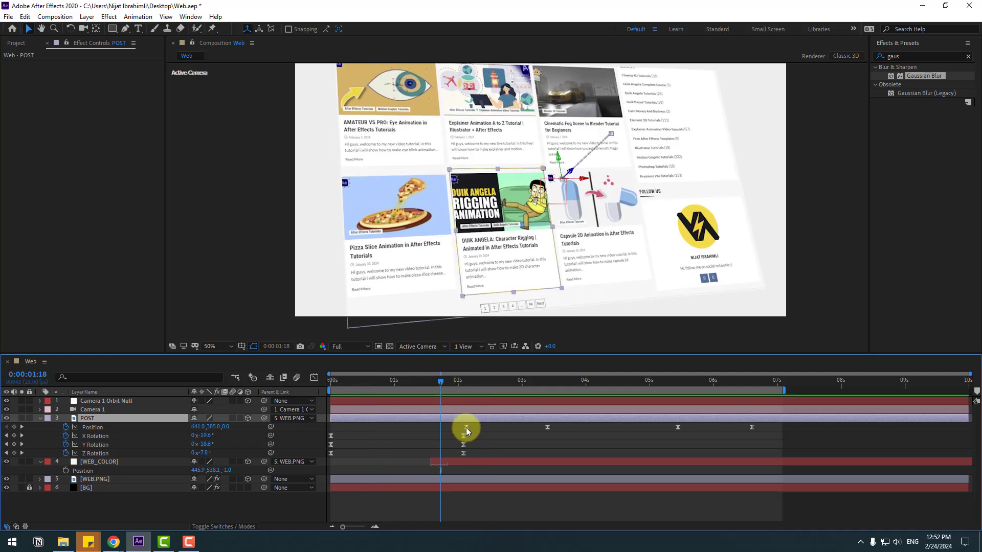
{"action": "left_click_drag", "start_coordinate": [466, 428], "coordinate": [465, 428]}
- At 0:00:02:02, move POST along its Z axis to a Z Position of about 1.1
{"action": "left_click_drag", "start_coordinate": [440, 381], "coordinate": [462, 382]}
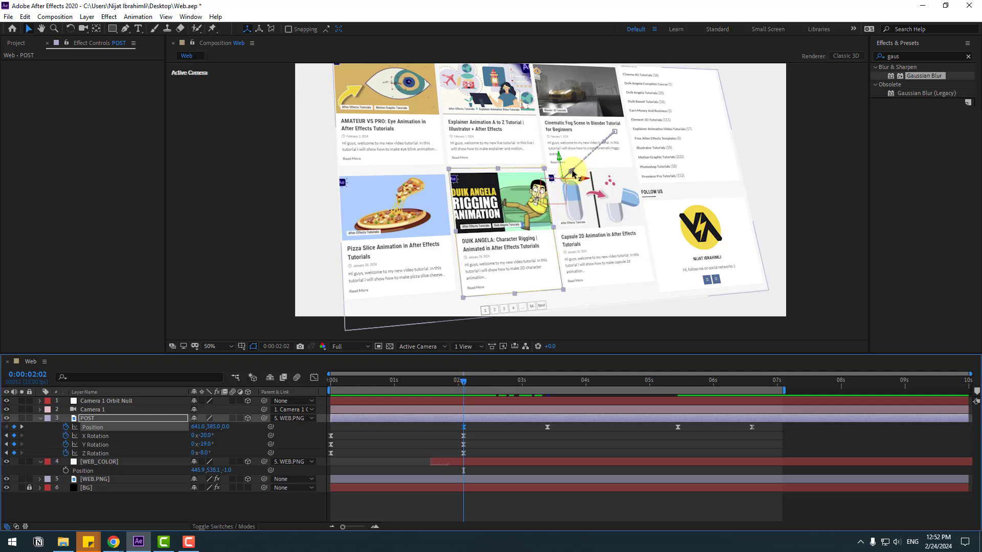
{"action": "left_click_drag", "start_coordinate": [573, 174], "coordinate": [572, 175]}
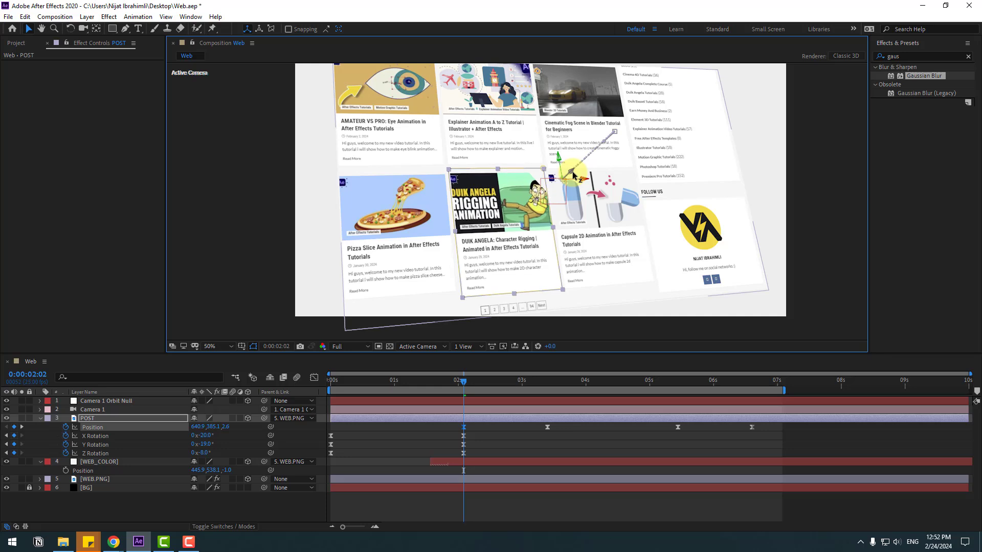
{"action": "left_click_drag", "start_coordinate": [573, 174], "coordinate": [572, 178]}
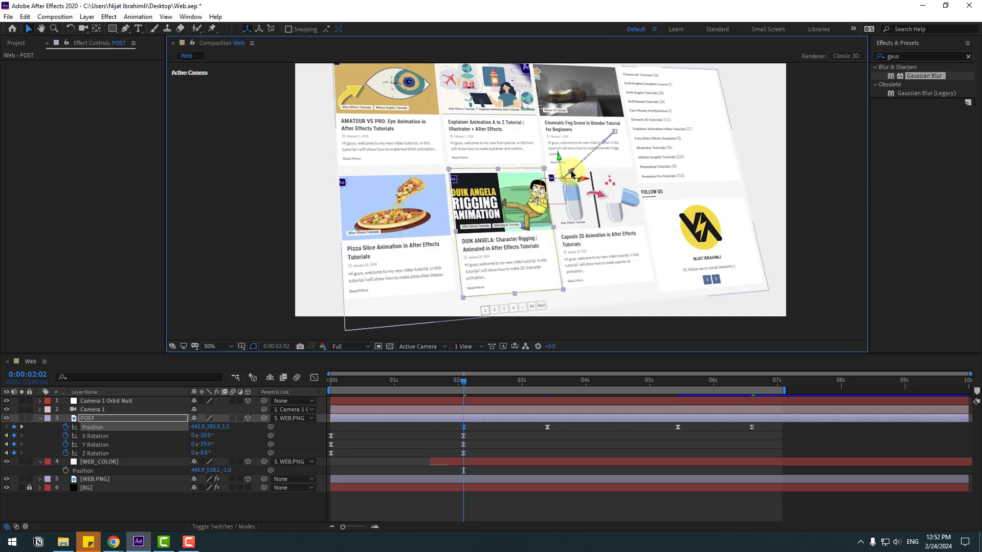
- Preview the animation through to the card's return onto the page
{"action": "left_click", "coordinate": [455, 445]}
{"action": "key", "text": "space"}
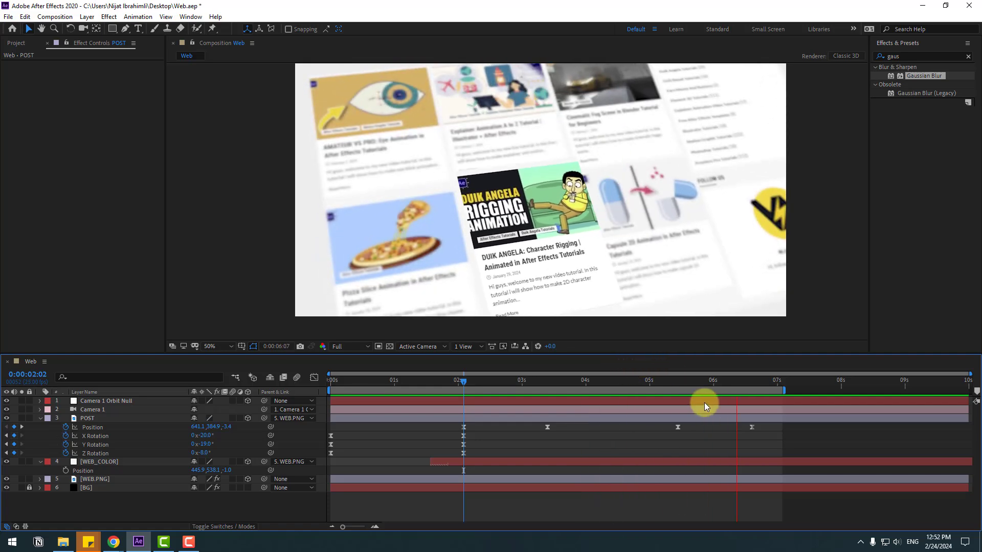
{"action": "key", "text": "space"}
- In POST's Position speed graph, lengthen the outgoing ease of the third keyframe so the return starts slowly and peaks late
{"action": "left_click", "coordinate": [751, 428]}
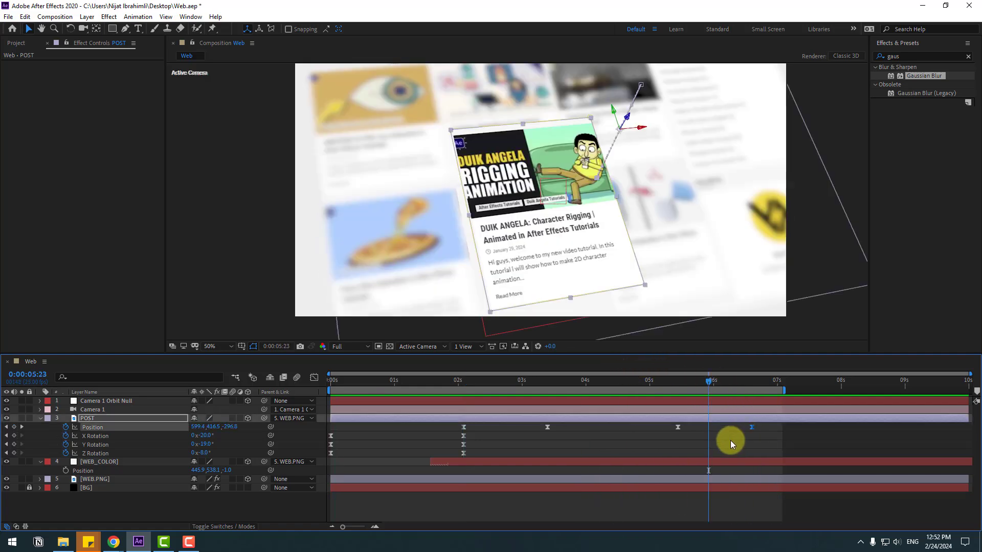
{"action": "left_click", "coordinate": [314, 378]}
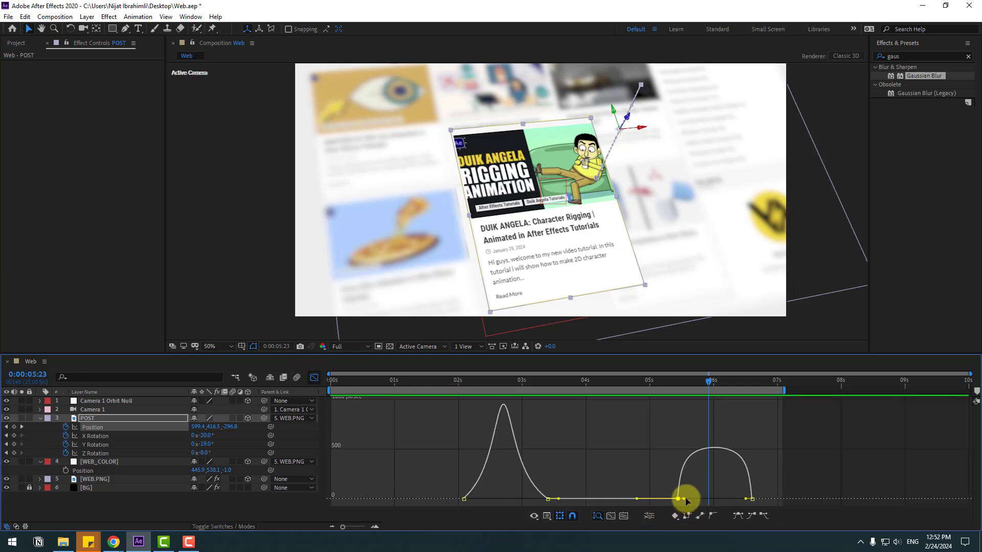
{"action": "left_click_drag", "start_coordinate": [692, 499], "coordinate": [712, 501]}
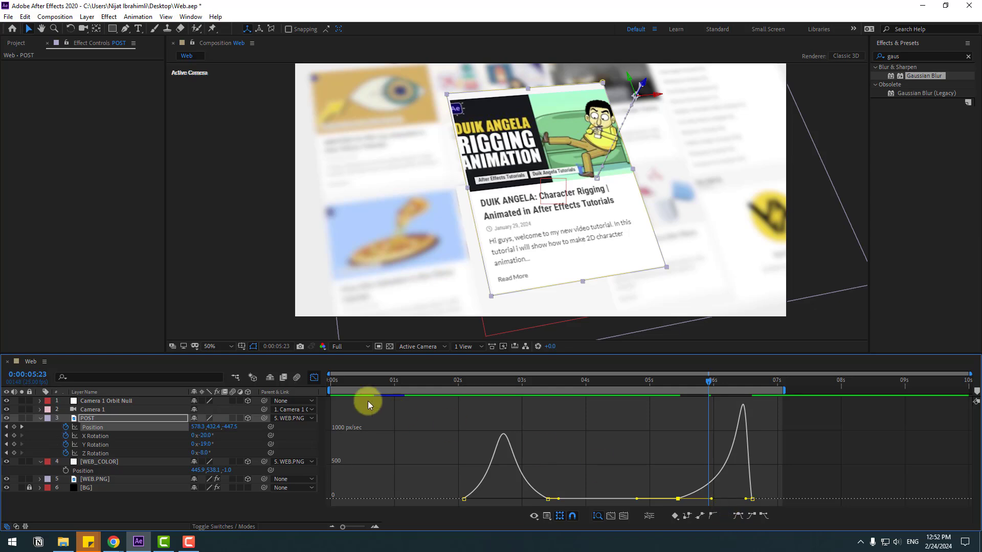
- Start the work area at about 0:00:04:14, preview the card's return, and go back to the layer bar view
{"action": "left_click_drag", "start_coordinate": [326, 391], "coordinate": [626, 393]}
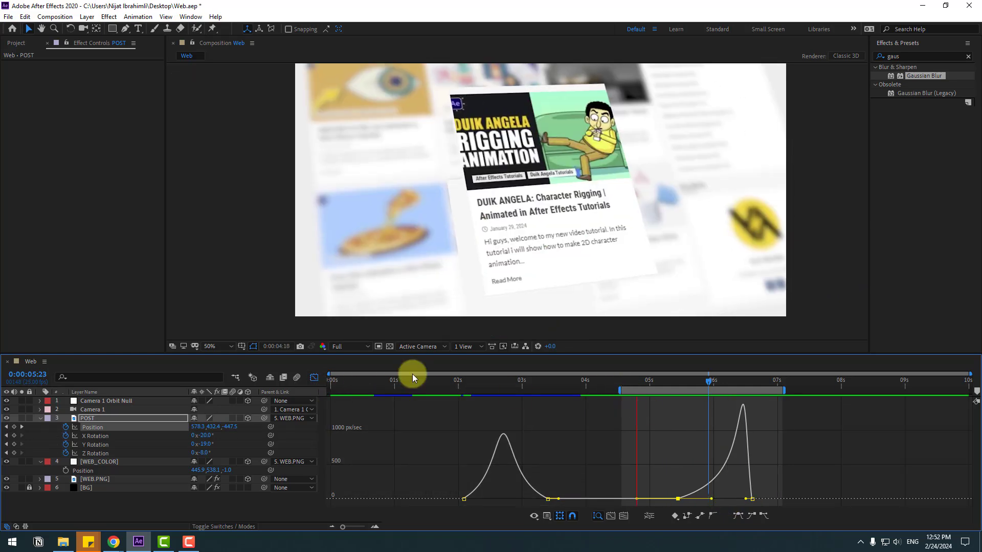
{"action": "key", "text": "space"}
{"action": "left_click", "coordinate": [314, 378]}
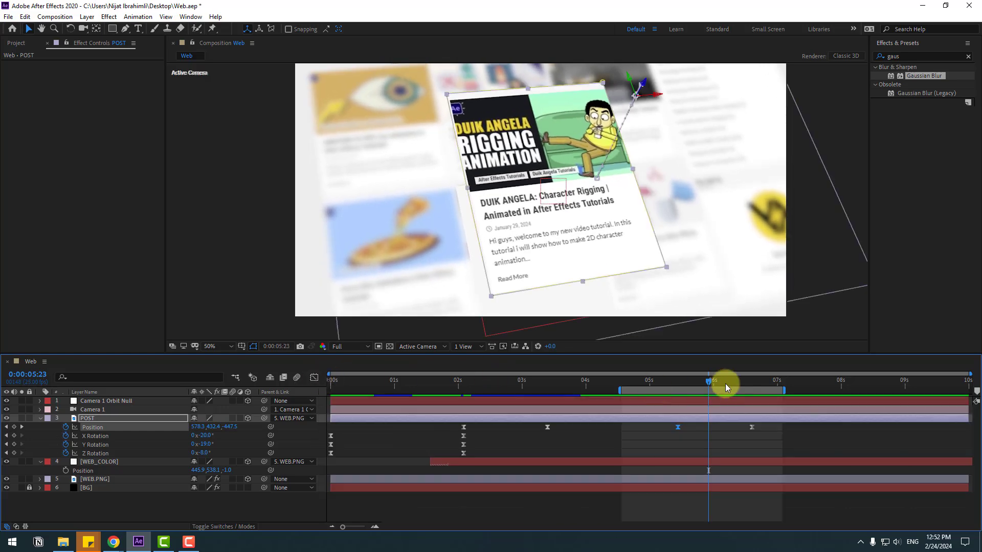
- Reveal Camera 1 Orbit Null's keyframes and move its third Position keyframe earlier, to about 0:00:06:18
{"action": "left_click", "coordinate": [719, 383]}
{"action": "left_click_drag", "start_coordinate": [719, 382], "coordinate": [754, 382]}
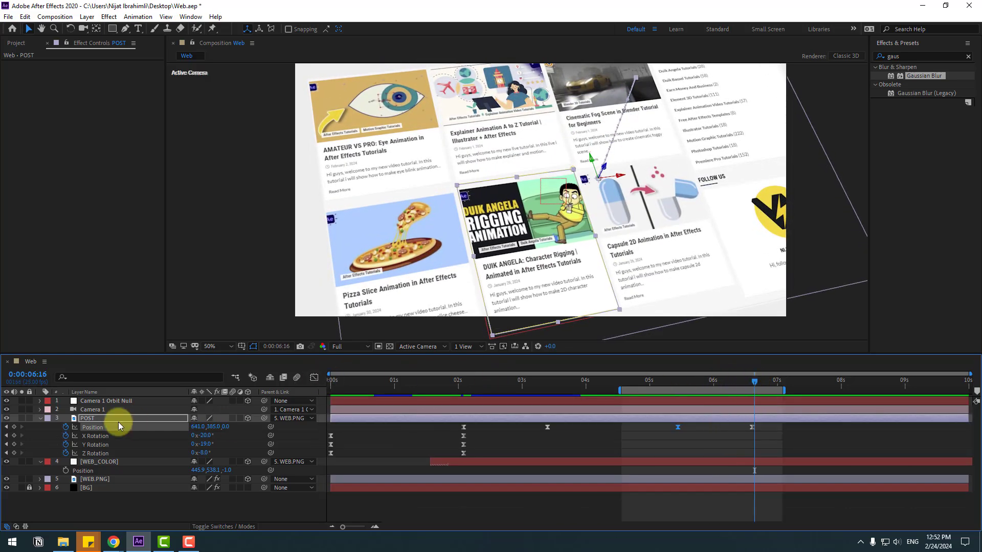
{"action": "left_click", "coordinate": [92, 403]}
{"action": "key", "text": "u"}
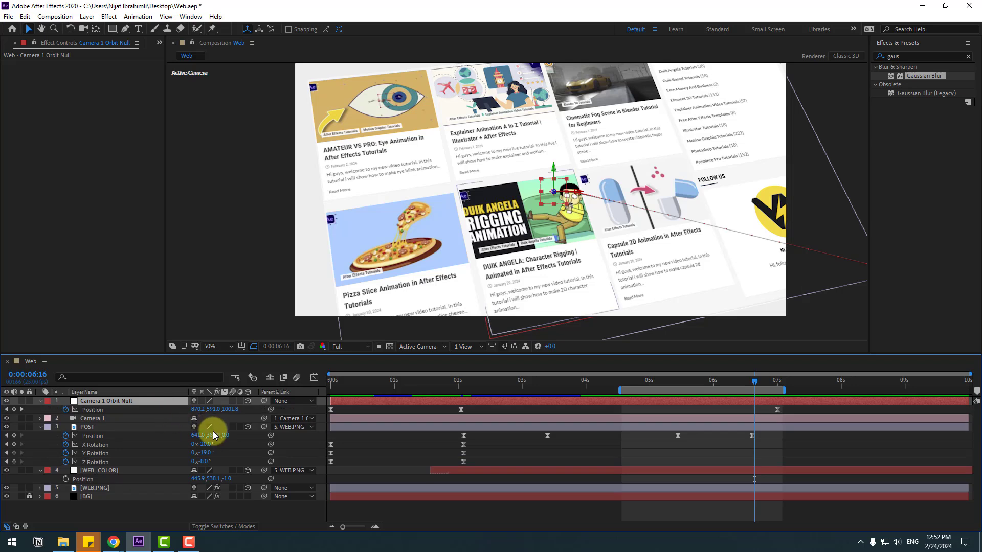
{"action": "left_click", "coordinate": [760, 382]}
{"action": "left_click_drag", "start_coordinate": [777, 410], "coordinate": [815, 385]}
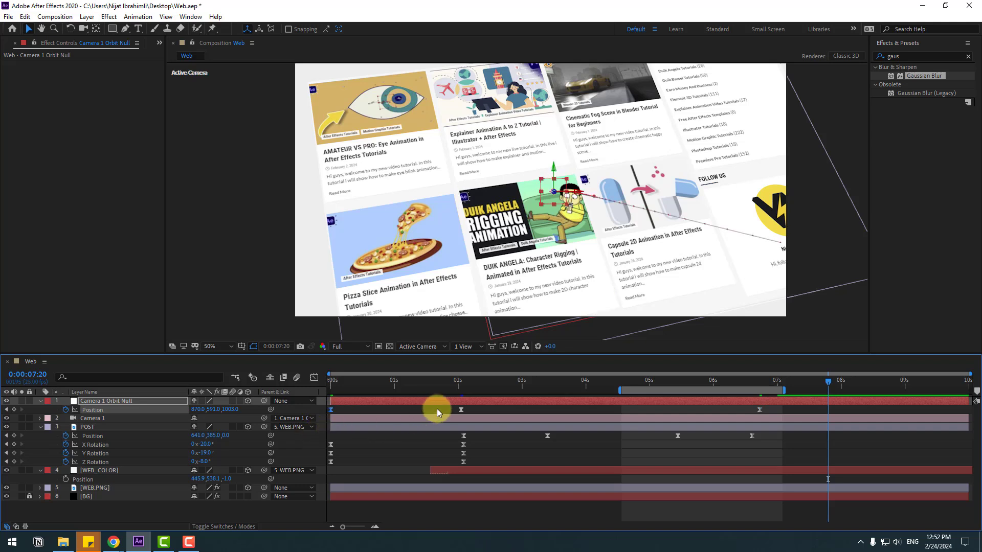
- At 0:00:07:20, paste Camera 1 Orbit Null's first Position keyframe, set its Z value to -398, and extend the work area to about 0:00:08:18
{"action": "key", "text": "ctrl+v"}
{"action": "left_click_drag", "start_coordinate": [238, 413], "coordinate": [638, 329]}
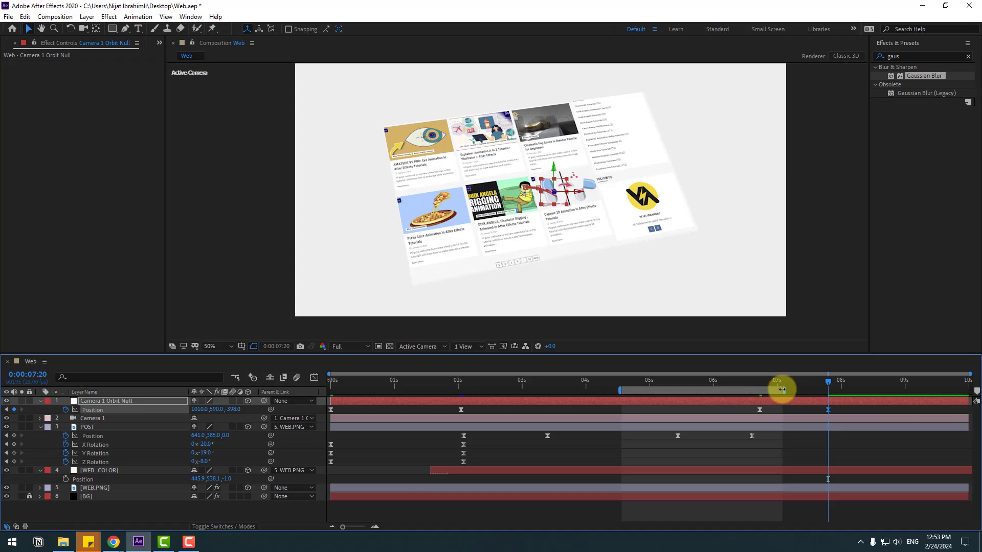
{"action": "left_click_drag", "start_coordinate": [782, 390], "coordinate": [888, 390]}
- Reveal WEB.PNG's keyframes and move its last X, Y and Z Rotation keyframes to 0:00:06:17
{"action": "left_click", "coordinate": [758, 380]}
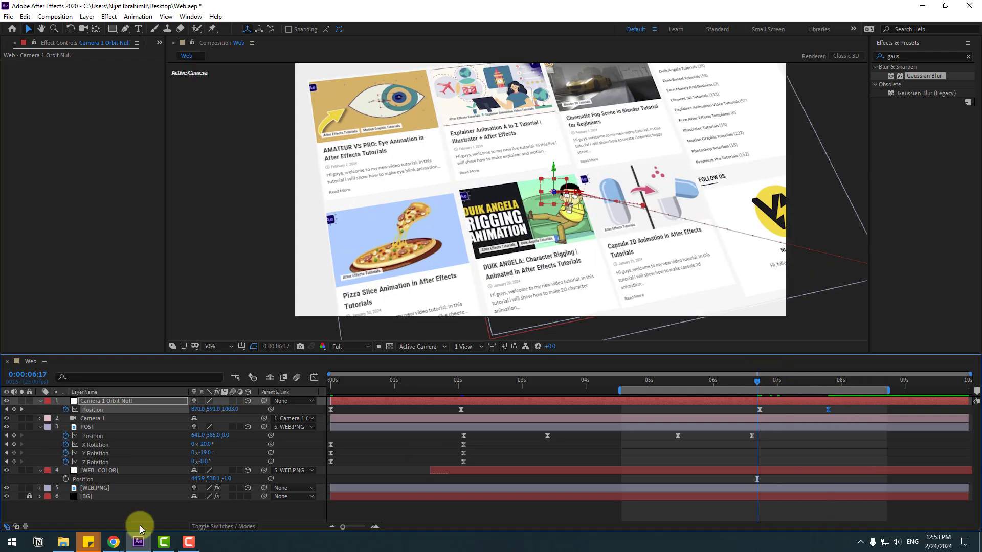
{"action": "left_click", "coordinate": [99, 489]}
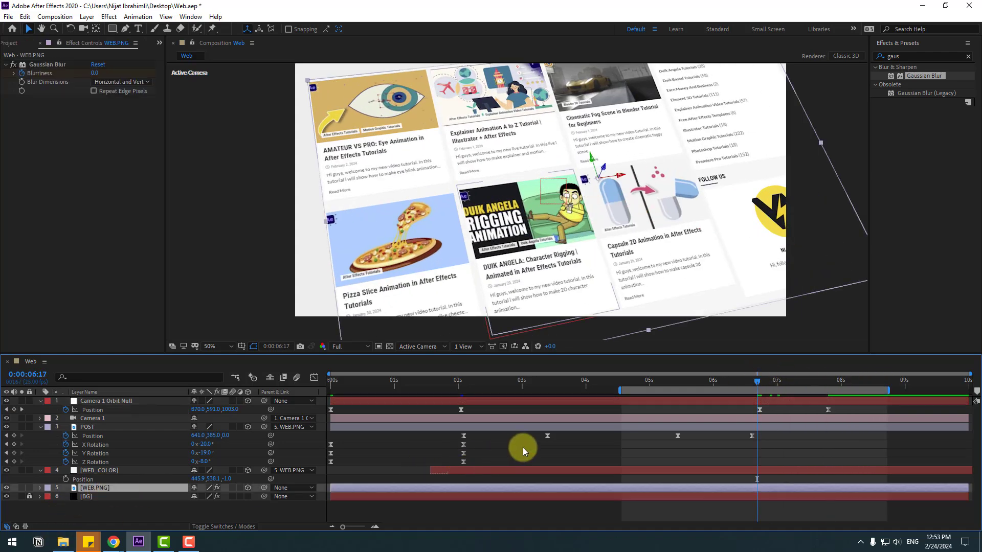
{"action": "key", "text": "u"}
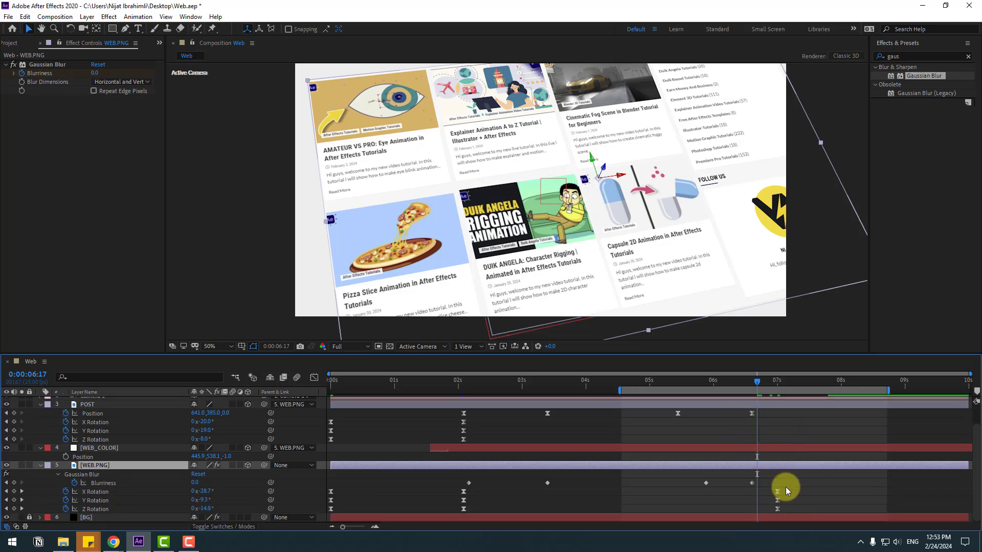
{"action": "left_click_drag", "start_coordinate": [786, 487], "coordinate": [757, 510]}
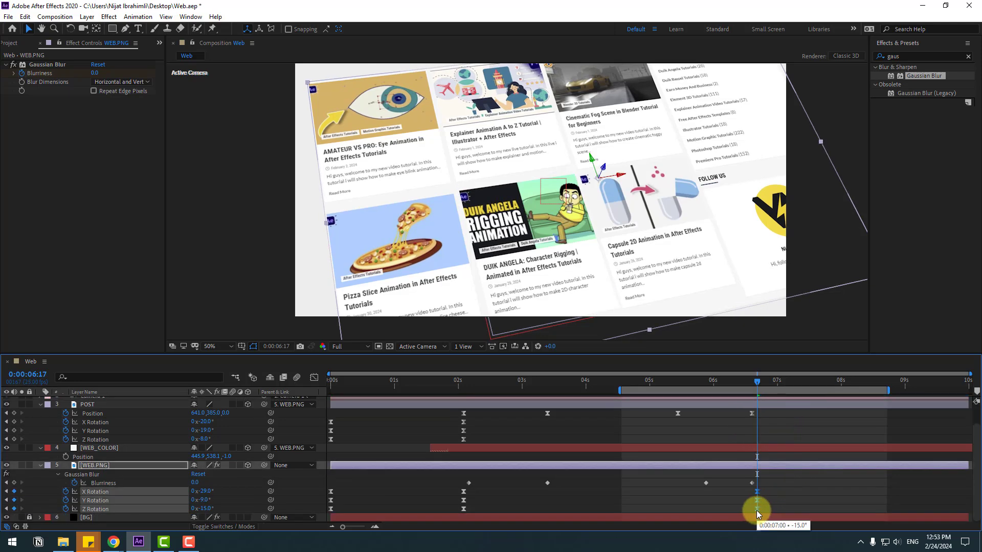
{"action": "scroll", "coordinate": [824, 434], "scroll_direction": "up", "scroll_amount": 2}
- At 0:00:07:19, paste WEB.PNG's first X, Y and Z Rotation keyframes, and set its Z Rotation there to -1°
{"action": "left_click_drag", "start_coordinate": [799, 384], "coordinate": [826, 385]}
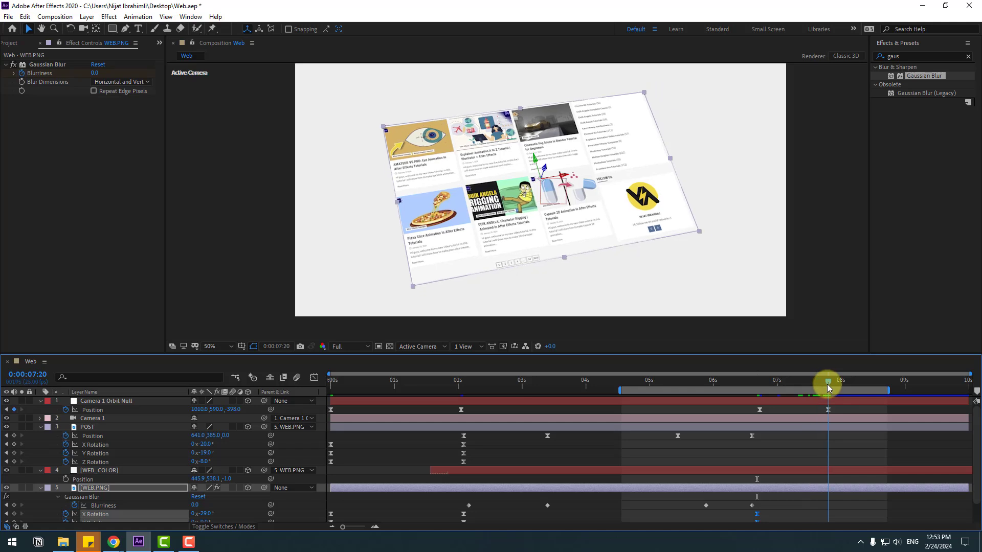
{"action": "scroll", "coordinate": [814, 465], "scroll_direction": "down", "scroll_amount": 2}
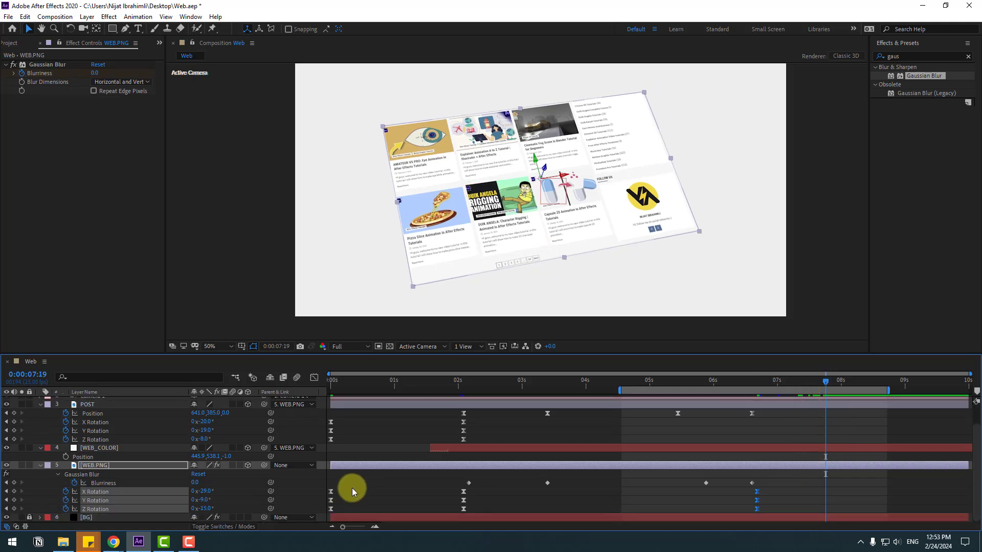
{"action": "left_click_drag", "start_coordinate": [353, 492], "coordinate": [343, 518]}
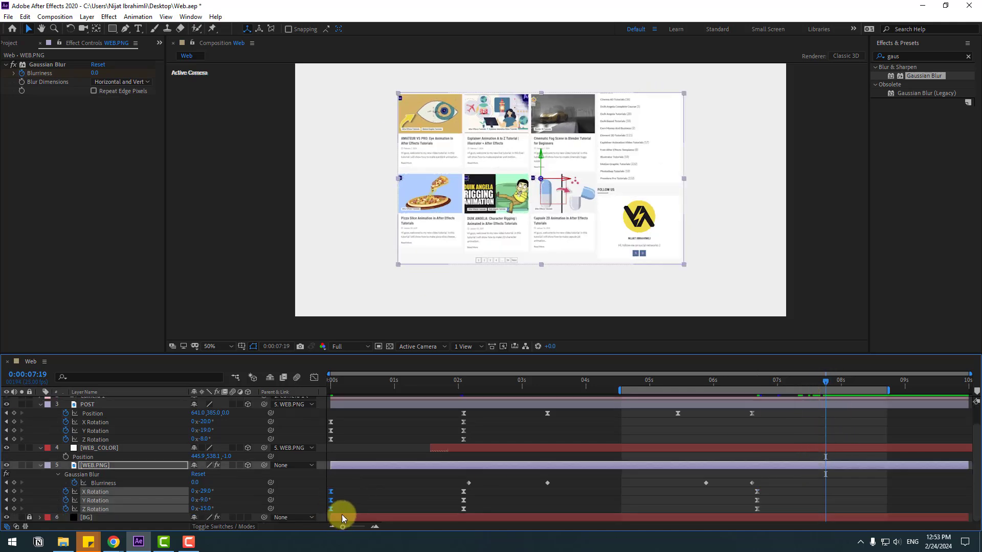
{"action": "left_click", "coordinate": [756, 422]}
{"action": "left_click_drag", "start_coordinate": [728, 381], "coordinate": [826, 388]}
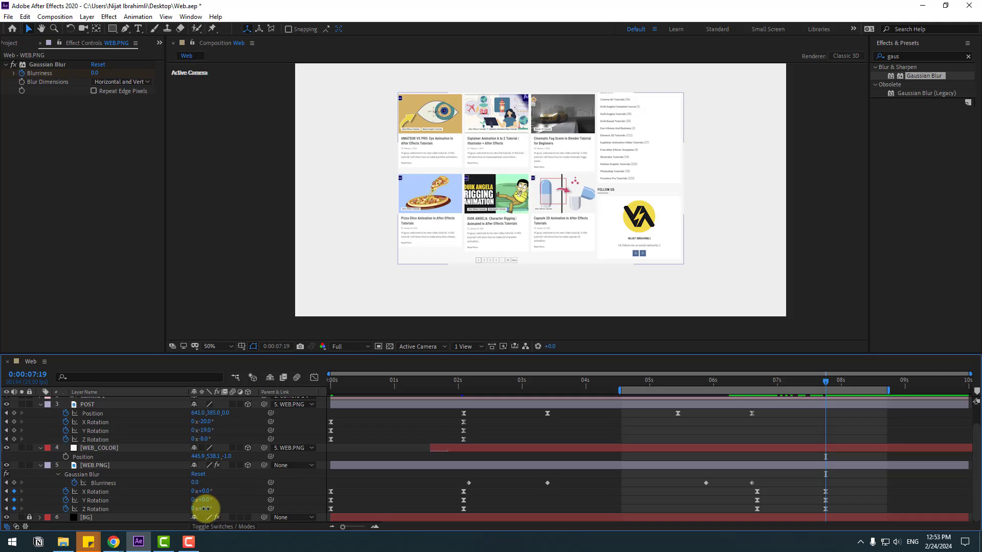
{"action": "left_click_drag", "start_coordinate": [205, 509], "coordinate": [207, 509]}
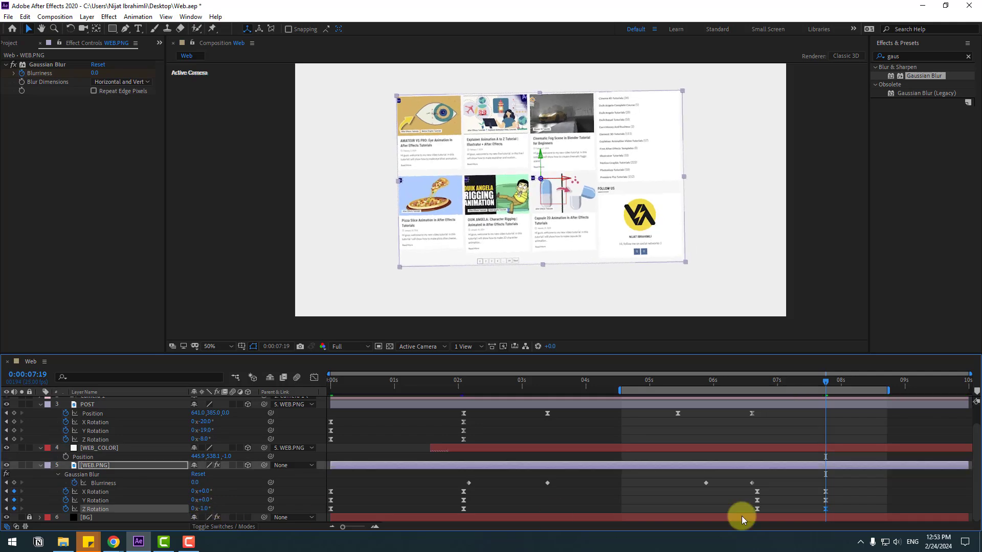
{"action": "left_click", "coordinate": [857, 492]}
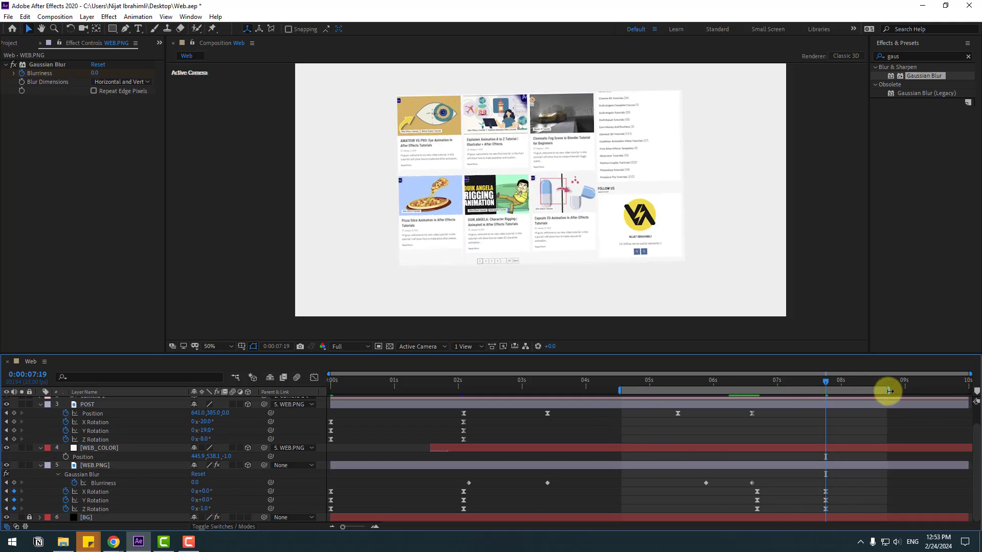
- Set the work area from near the timeline's start to about 0:00:08:02 and preview the animation
{"action": "left_click_drag", "start_coordinate": [890, 391], "coordinate": [851, 395]}
{"action": "left_click_drag", "start_coordinate": [619, 390], "coordinate": [337, 391]}
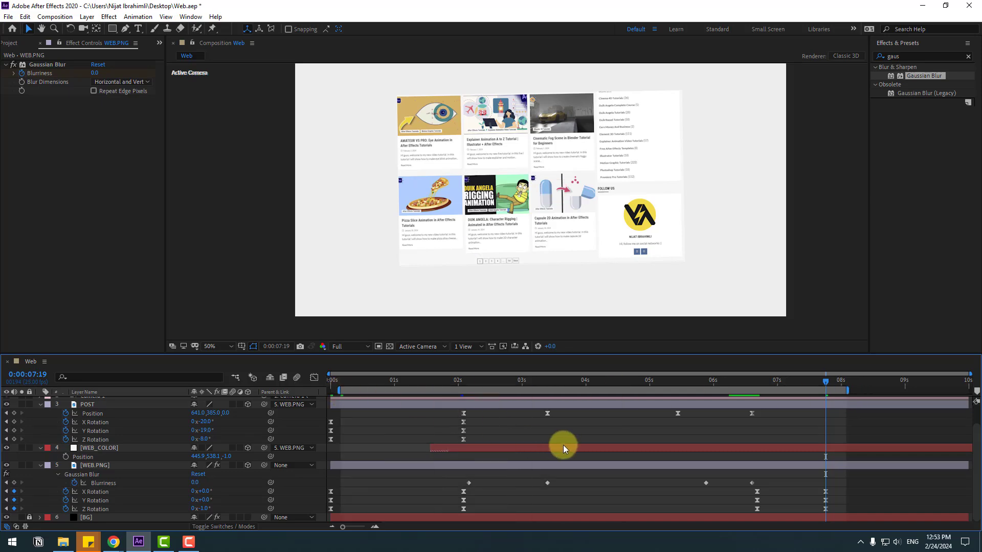
{"action": "key", "text": "space"}
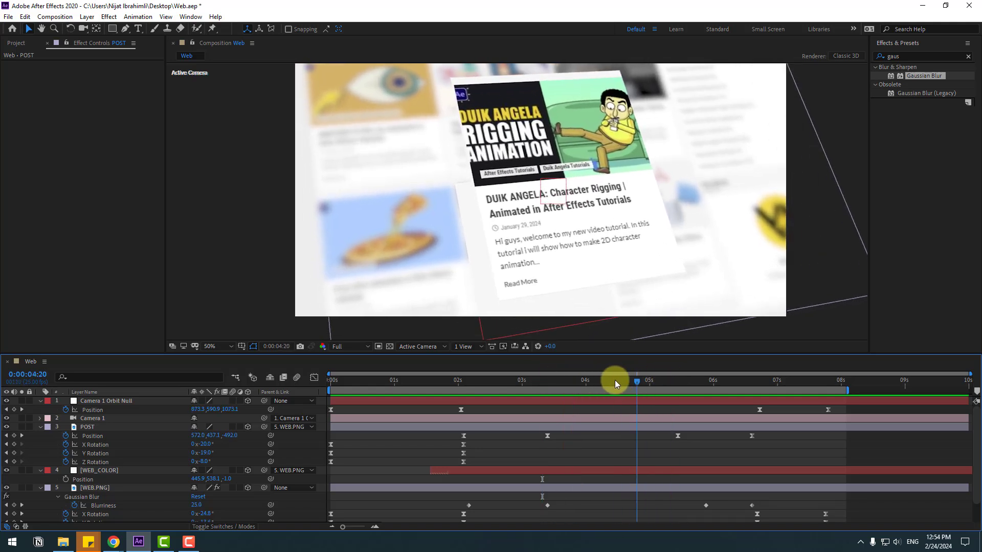
- Set the spatial interpolation of all four POST Position keyframes to Linear
{"action": "left_click", "coordinate": [637, 376]}
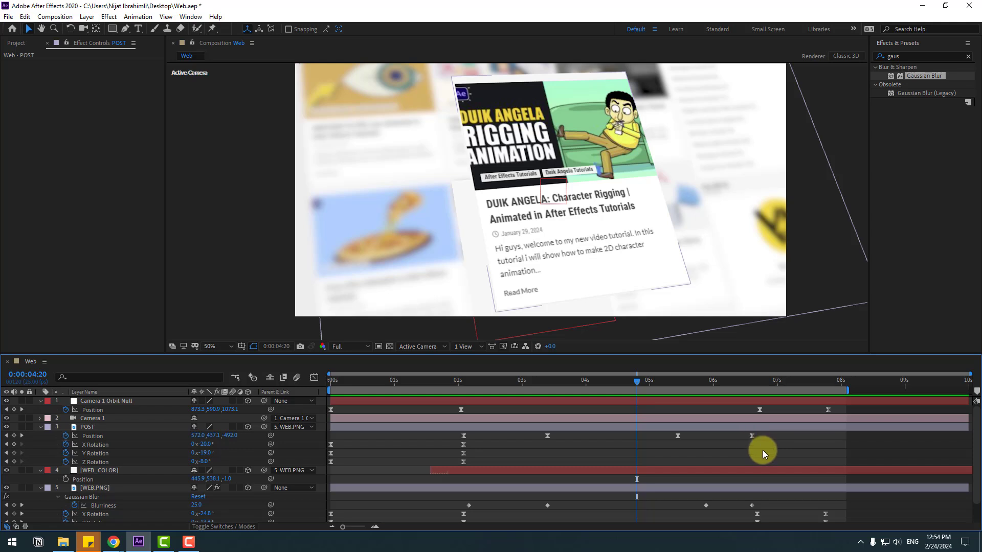
{"action": "left_click_drag", "start_coordinate": [762, 441], "coordinate": [460, 446]}
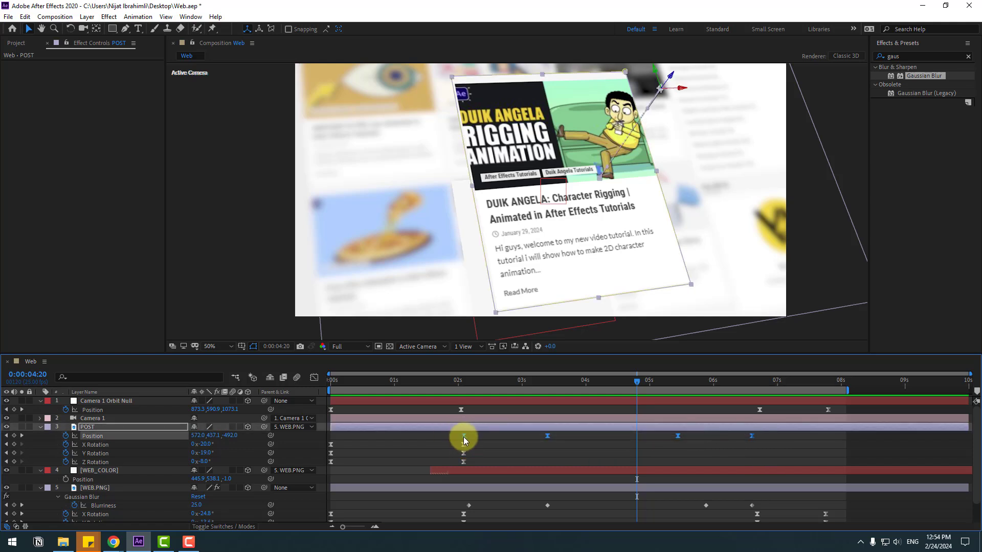
{"action": "right_click", "coordinate": [464, 437]}
{"action": "left_click", "coordinate": [514, 395]}
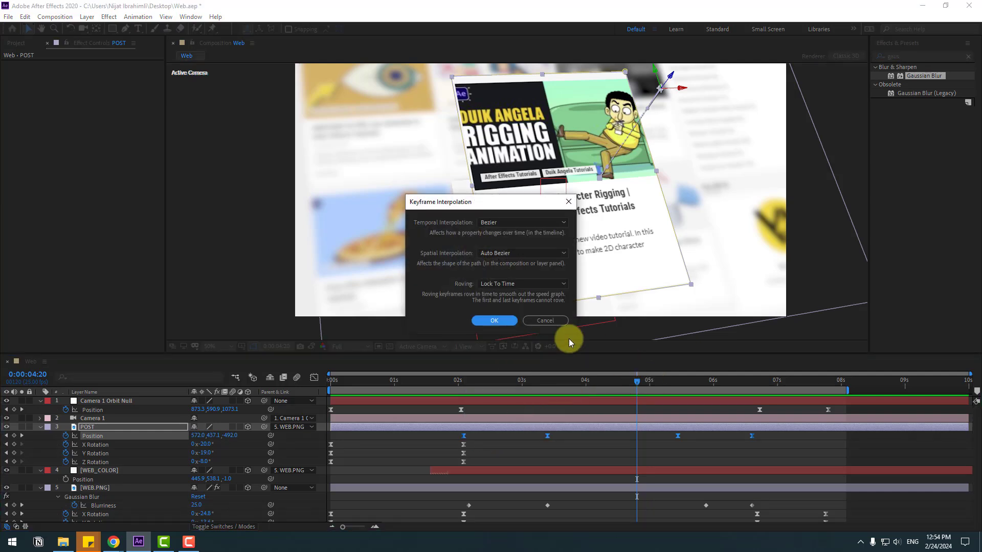
{"action": "left_click", "coordinate": [501, 254]}
{"action": "left_click", "coordinate": [501, 277]}
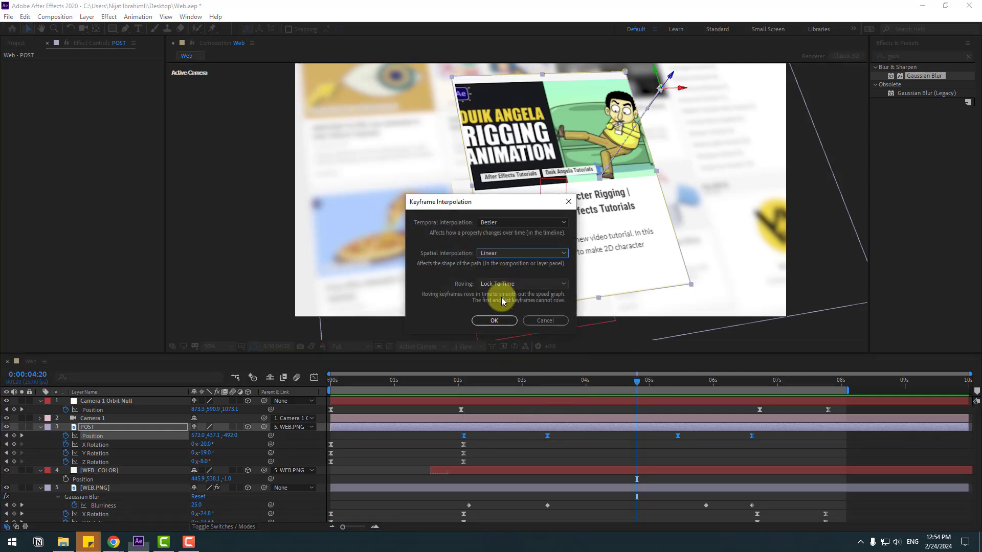
{"action": "left_click", "coordinate": [494, 321]}
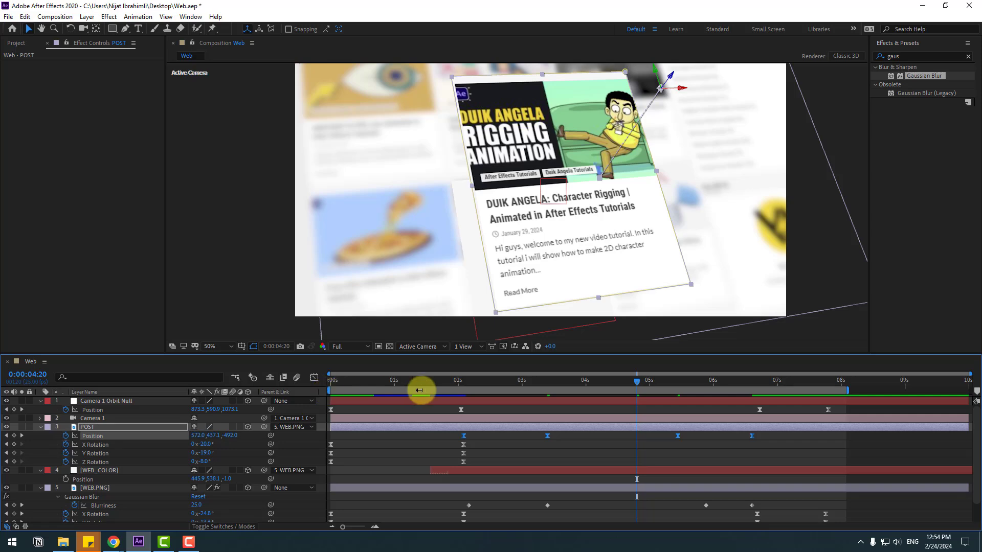
- Start the work area at about 0:00:02:09, preview the card's motion, and go to 0:00:05:07
{"action": "left_click_drag", "start_coordinate": [419, 391], "coordinate": [481, 391]}
{"action": "key", "text": "space"}
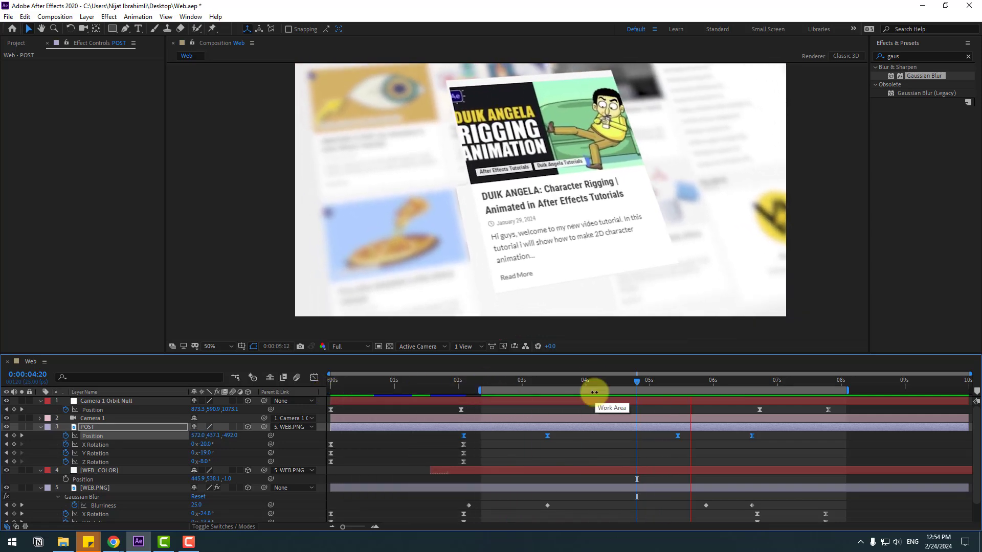
{"action": "left_click_drag", "start_coordinate": [575, 380], "coordinate": [667, 380]}
- Set the spatial interpolation of all Camera 1 Orbit Null Position keyframes to Linear and preview the animation
{"action": "left_click", "coordinate": [840, 421]}
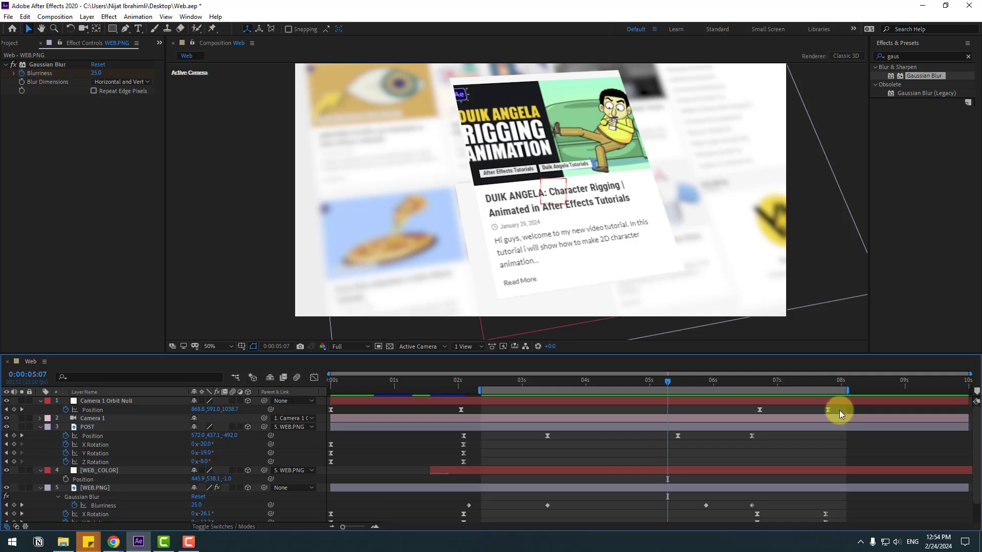
{"action": "left_click_drag", "start_coordinate": [841, 414], "coordinate": [409, 419]}
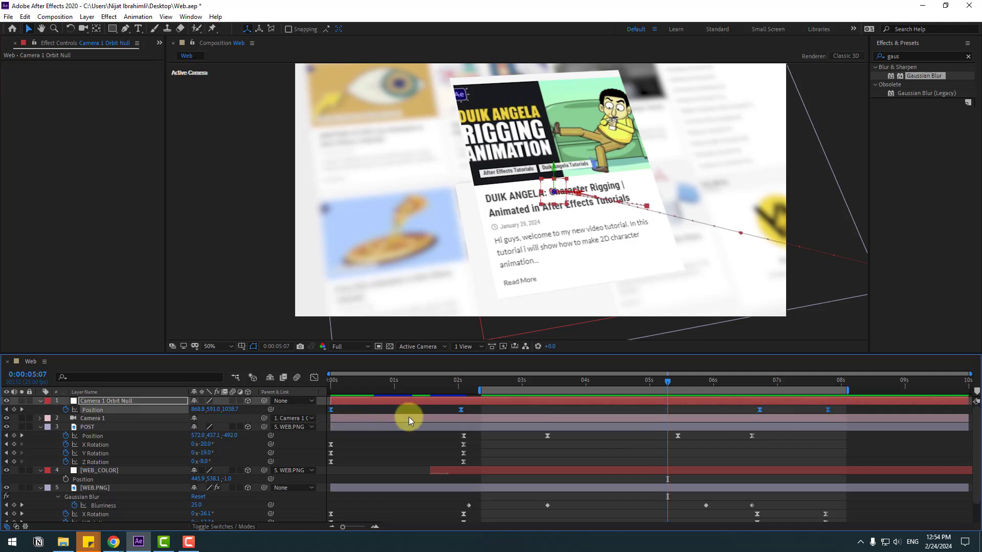
{"action": "right_click", "coordinate": [463, 409]}
{"action": "left_click", "coordinate": [578, 345]}
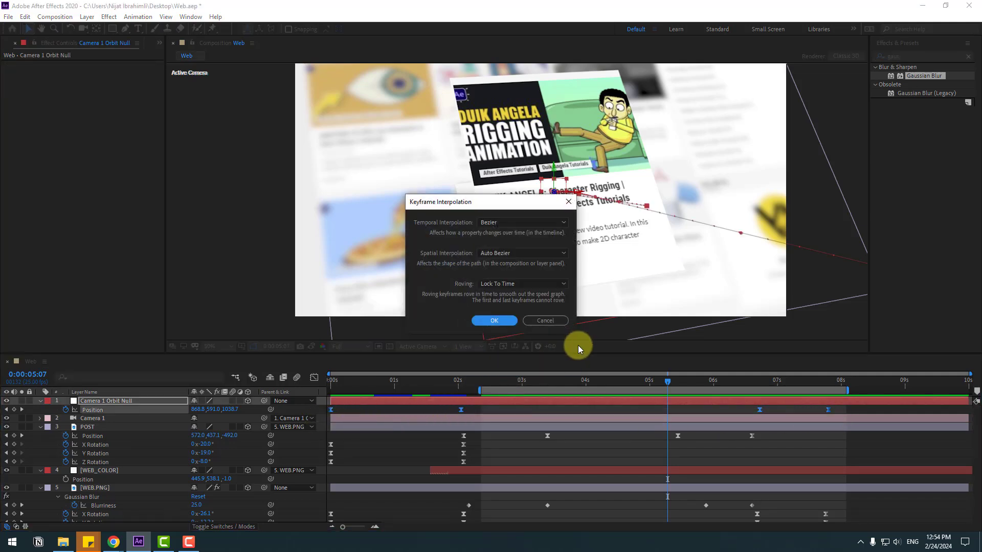
{"action": "left_click", "coordinate": [517, 253]}
{"action": "left_click", "coordinate": [496, 278]}
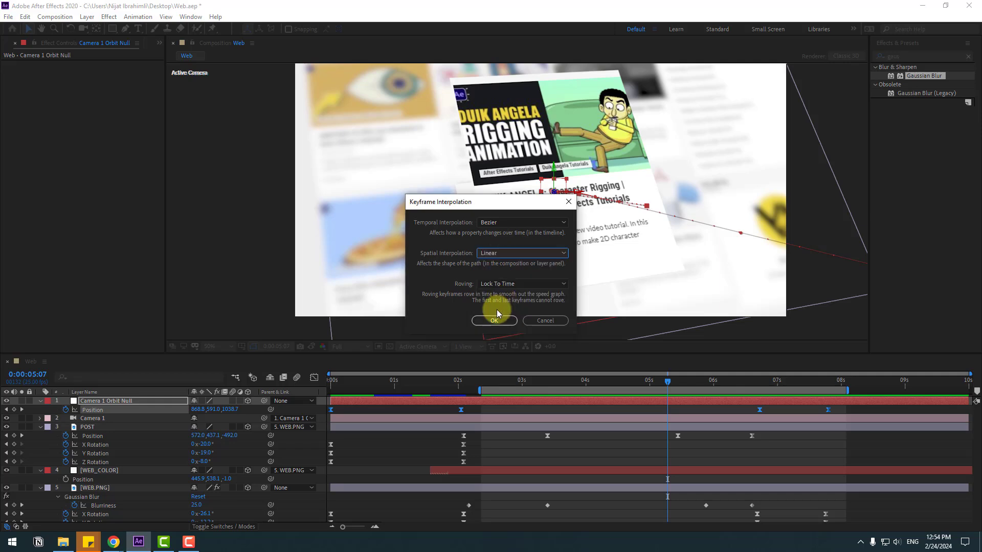
{"action": "left_click", "coordinate": [495, 321]}
{"action": "key", "text": "space"}
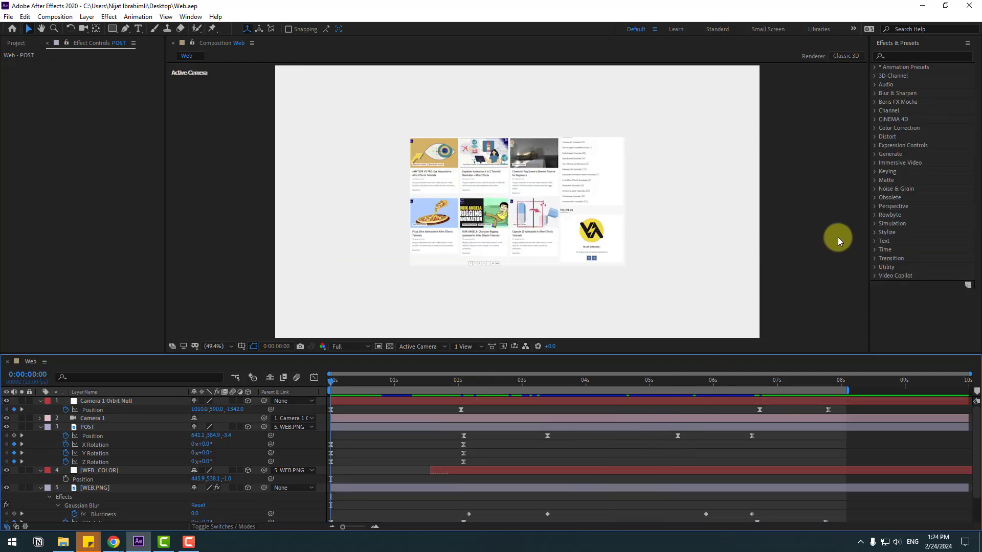
- Apply a Drop Shadow effect to the WEB.PNG layer with a distance of 39 and a softness of 183
{"action": "left_click", "coordinate": [907, 55]}
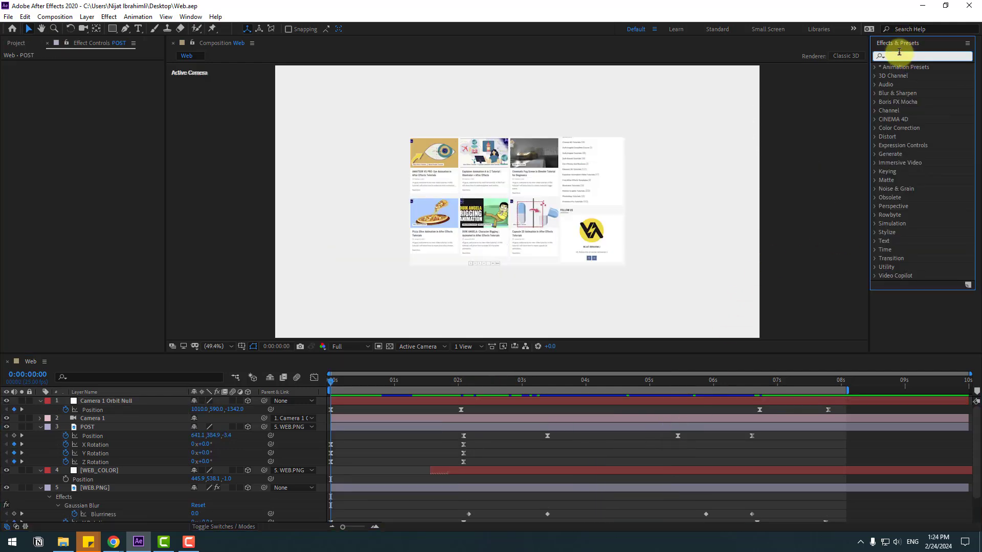
{"action": "type", "text": "drop"}
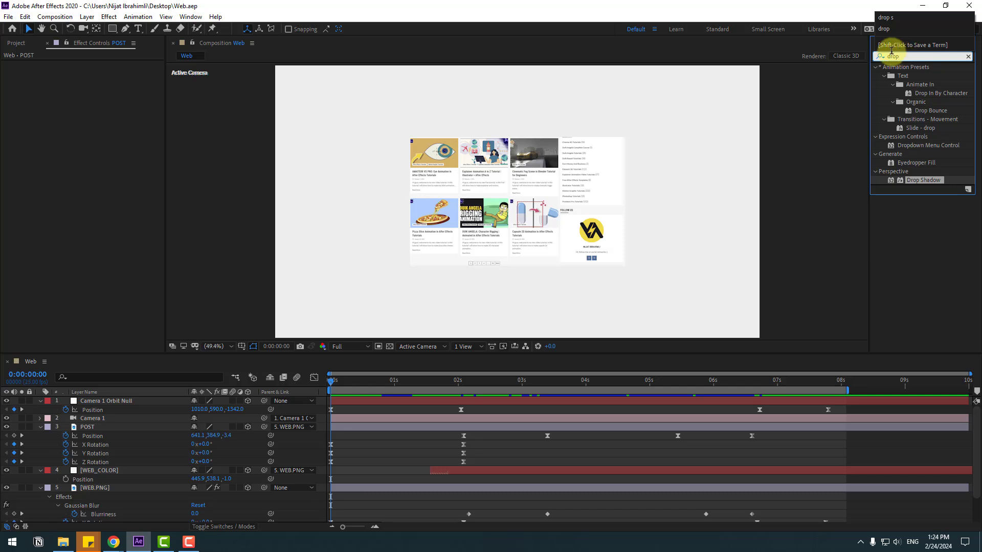
{"action": "left_click_drag", "start_coordinate": [920, 180], "coordinate": [562, 203]}
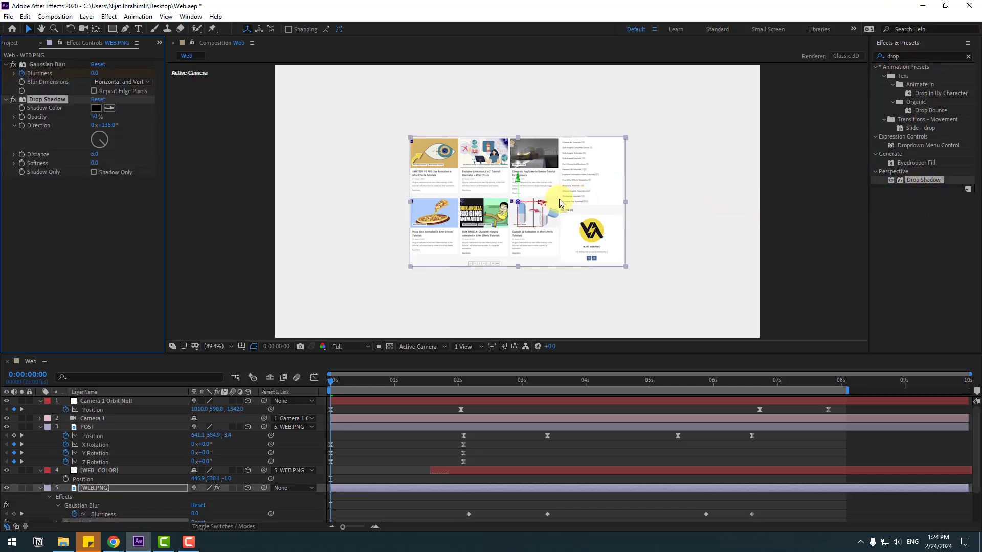
{"action": "left_click", "coordinate": [782, 247]}
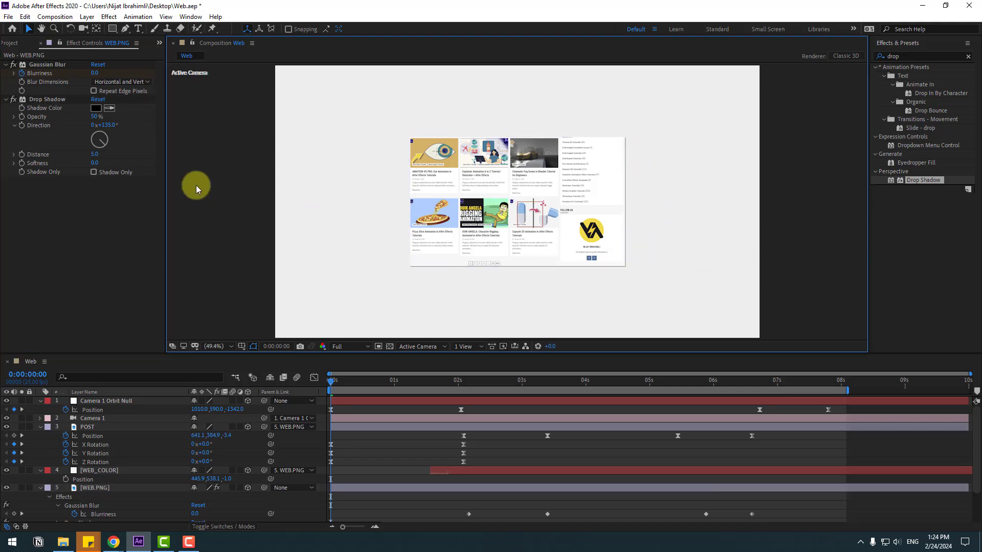
{"action": "left_click_drag", "start_coordinate": [94, 157], "coordinate": [156, 151]}
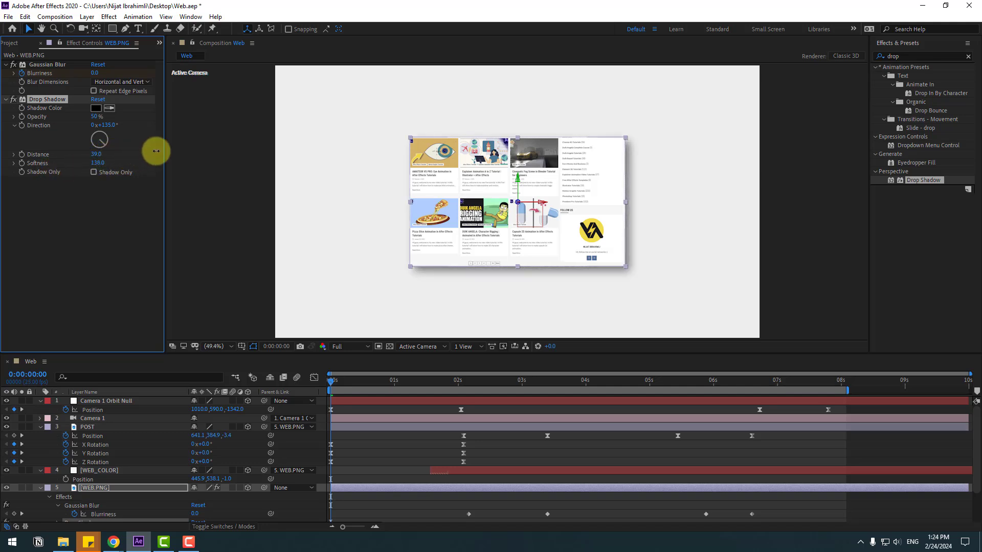
{"action": "left_click", "coordinate": [792, 186]}
- At 0:00:03:10, apply a Drop Shadow effect to the POST card with a distance of 17 and a softness of 72
{"action": "left_click_drag", "start_coordinate": [331, 377], "coordinate": [549, 353]}
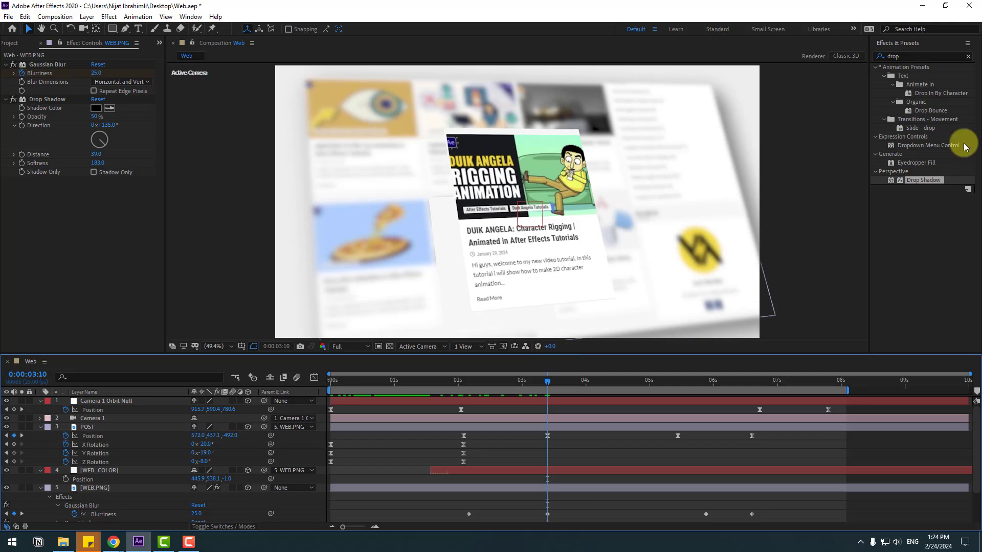
{"action": "left_click_drag", "start_coordinate": [917, 185], "coordinate": [507, 188]}
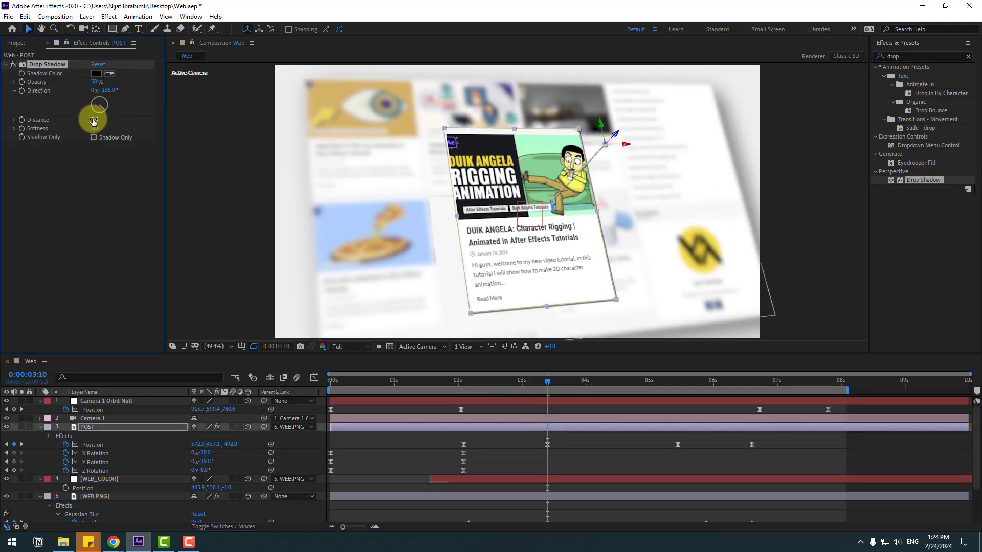
{"action": "left_click_drag", "start_coordinate": [94, 119], "coordinate": [112, 126]}
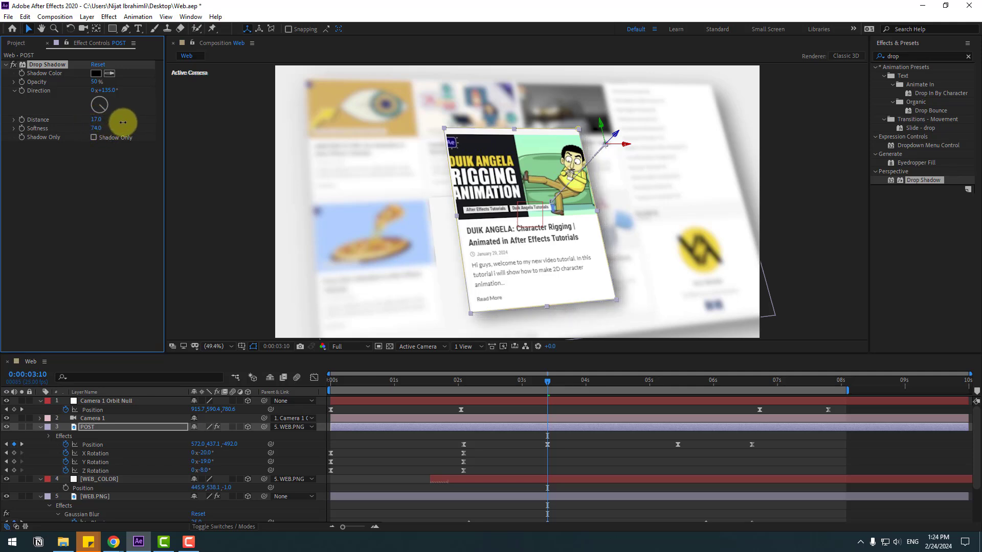
{"action": "left_click", "coordinate": [829, 244]}
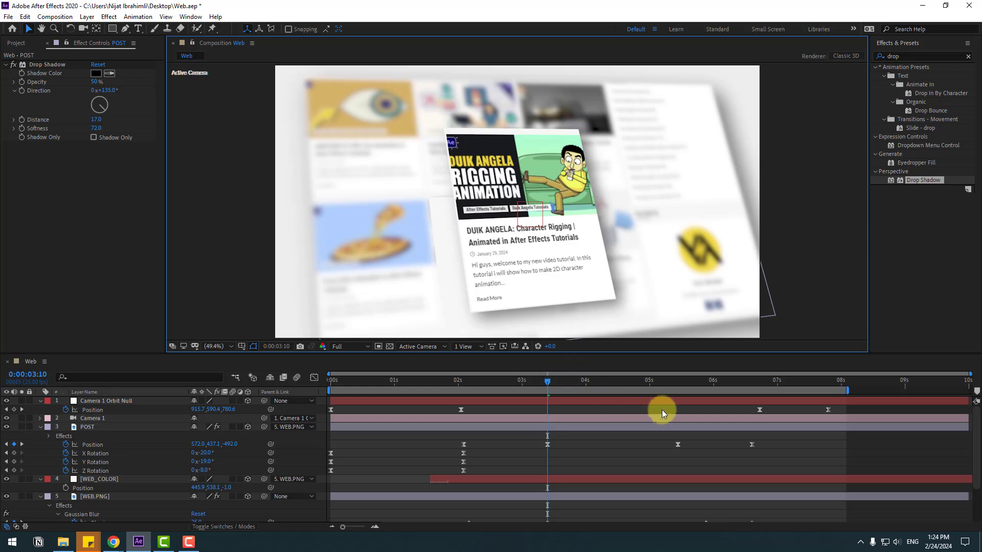
- Preview the animation and keyframe the POST shadow's opacity from 50% at 0:00:06:10 to 0% at 0:00:06:15
{"action": "key", "text": "space"}
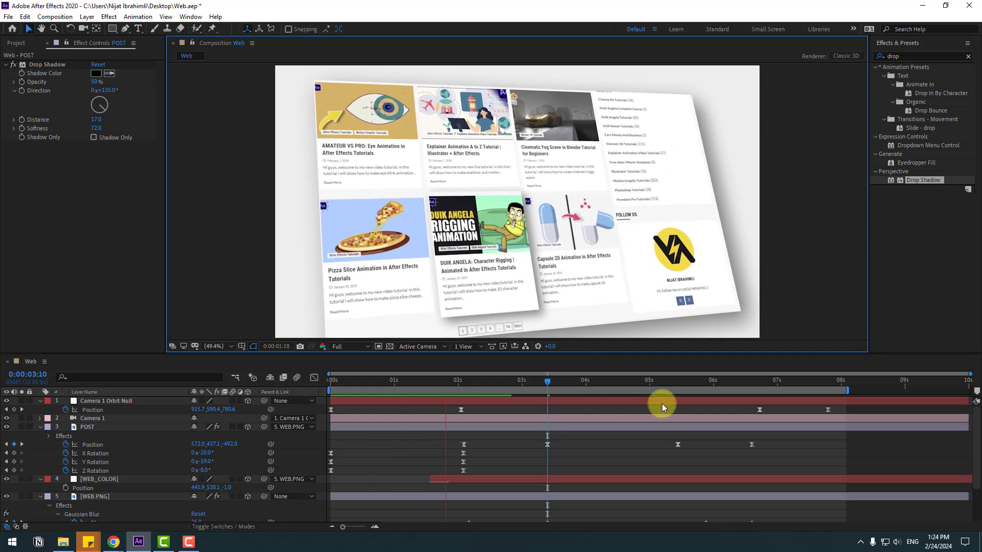
{"action": "mouse_move", "coordinate": [750, 385]}
{"action": "left_mouse_down"}
{"action": "mouse_move", "coordinate": [372, 407]}
{"action": "mouse_move", "coordinate": [740, 394]}
{"action": "left_mouse_up"}
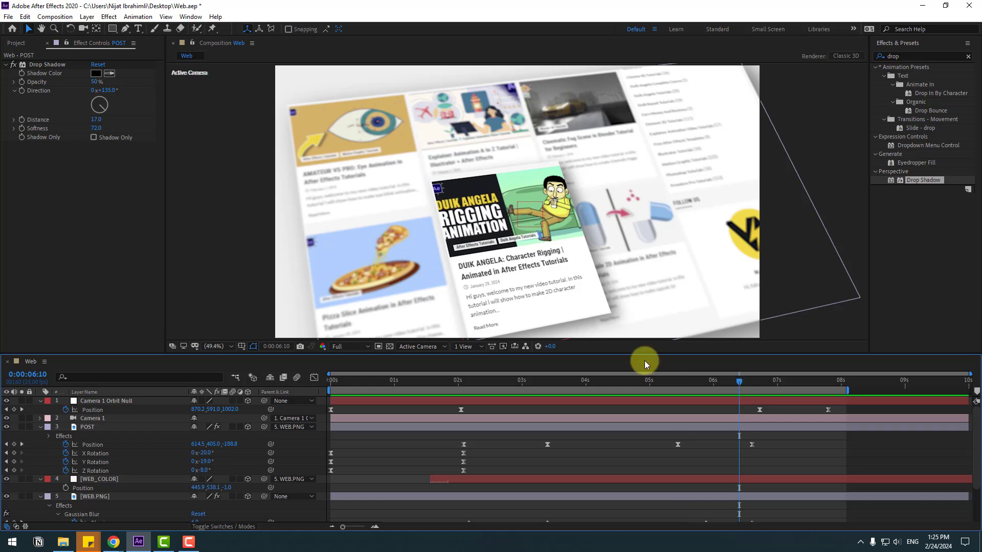
{"action": "left_click", "coordinate": [23, 88]}
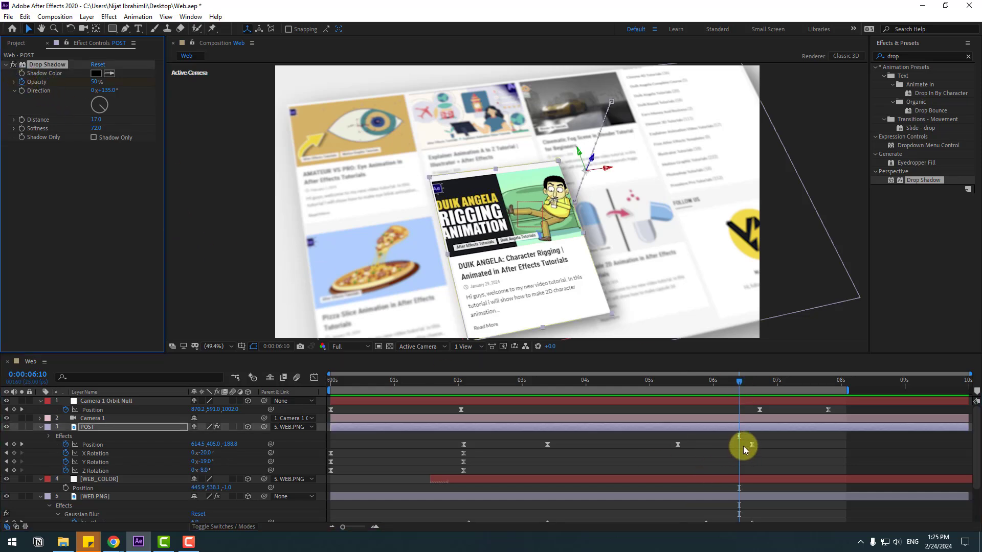
{"action": "left_click", "coordinate": [755, 388]}
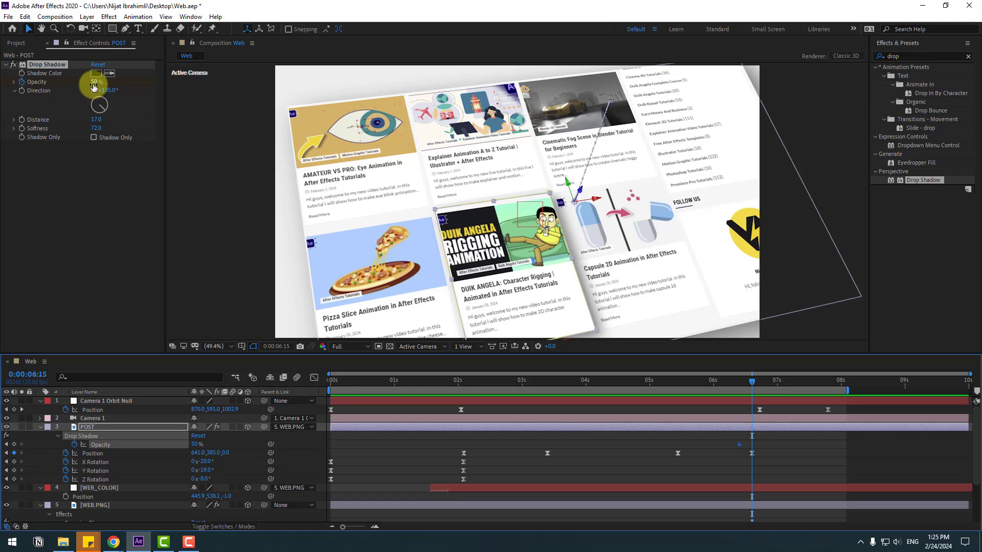
{"action": "left_click_drag", "start_coordinate": [94, 87], "coordinate": [92, 84]}
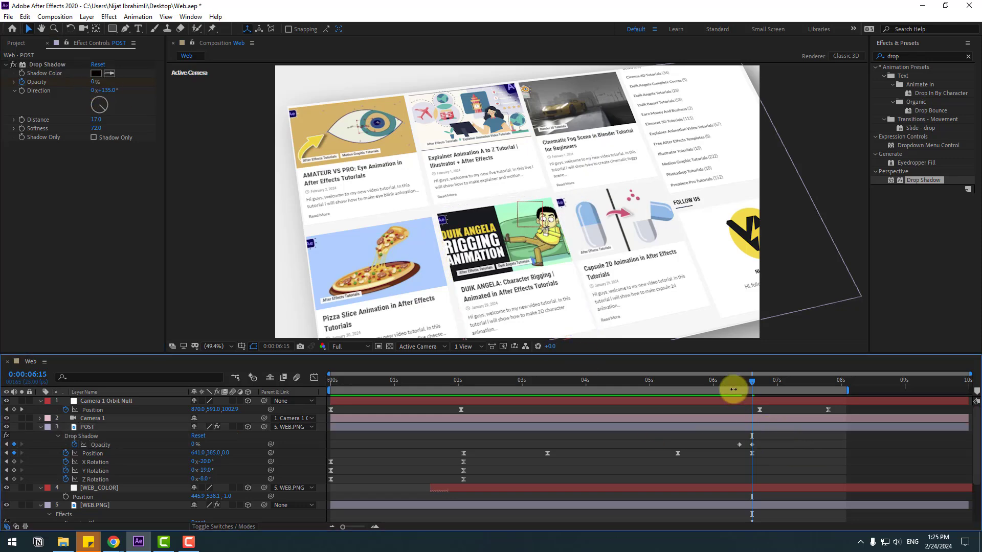
- Keyframe the POST shadow's opacity from 0% at 0:00:02:02 to 50% at 0:00:02:10
{"action": "left_click_drag", "start_coordinate": [734, 390], "coordinate": [468, 417]}
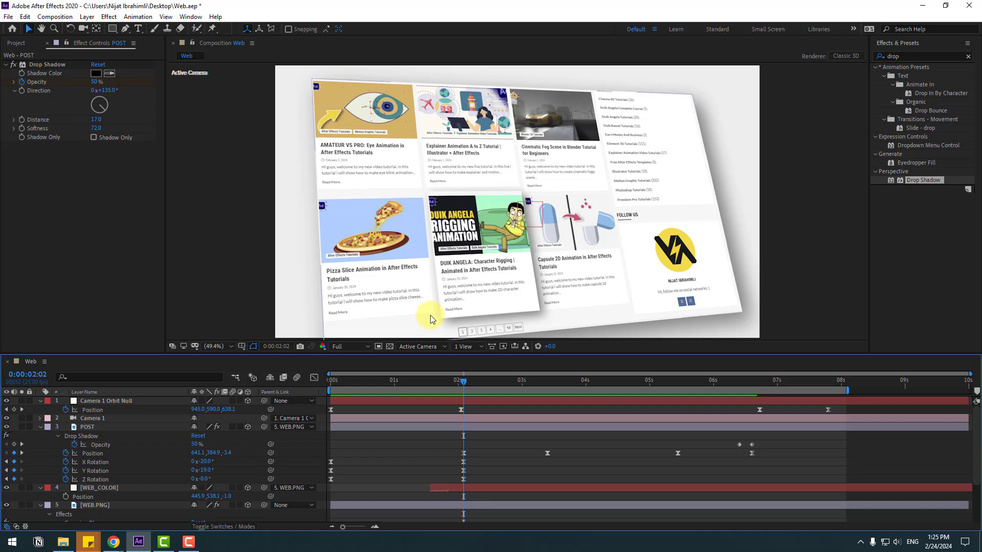
{"action": "left_click_drag", "start_coordinate": [464, 380], "coordinate": [484, 381]}
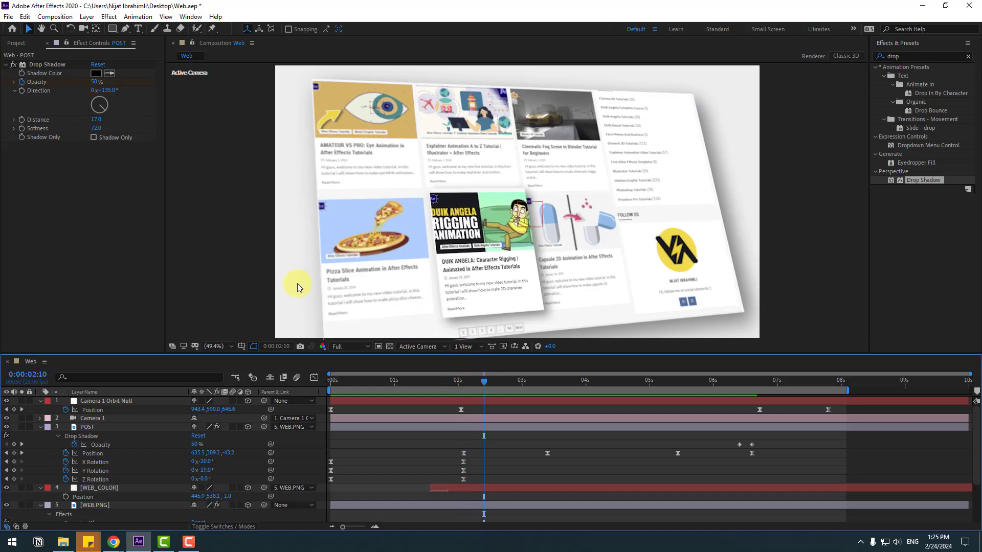
{"action": "left_click", "coordinate": [14, 444]}
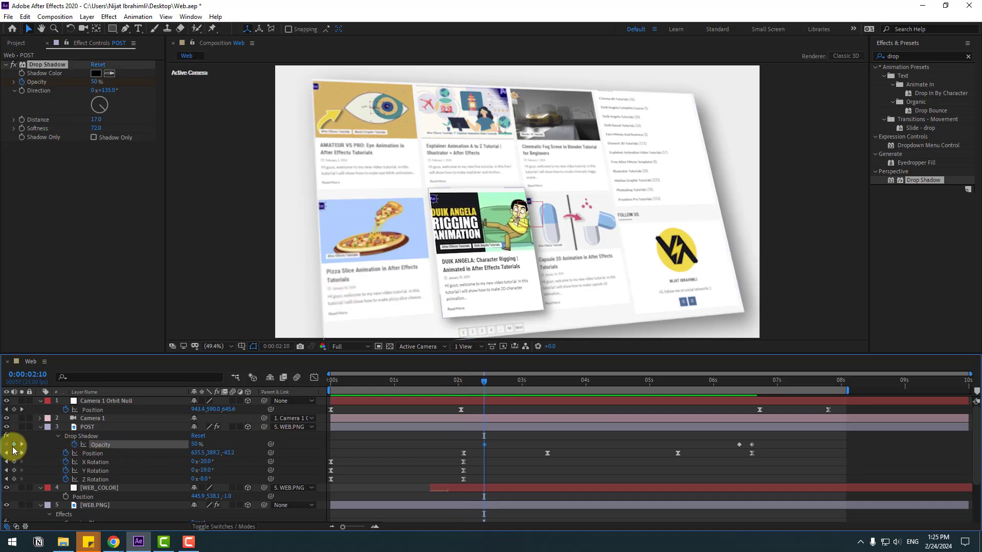
{"action": "left_click_drag", "start_coordinate": [481, 385], "coordinate": [466, 385]}
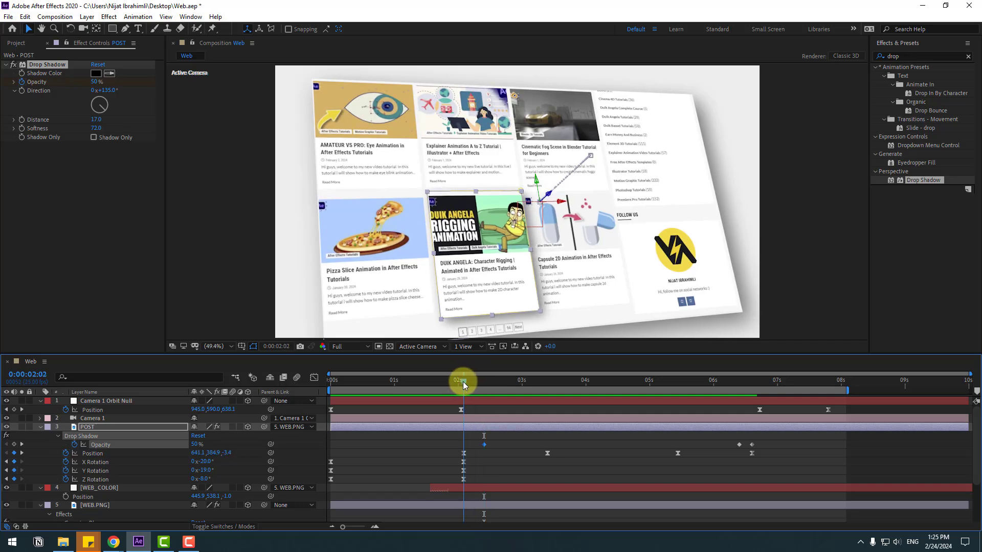
{"action": "left_click", "coordinate": [542, 471]}
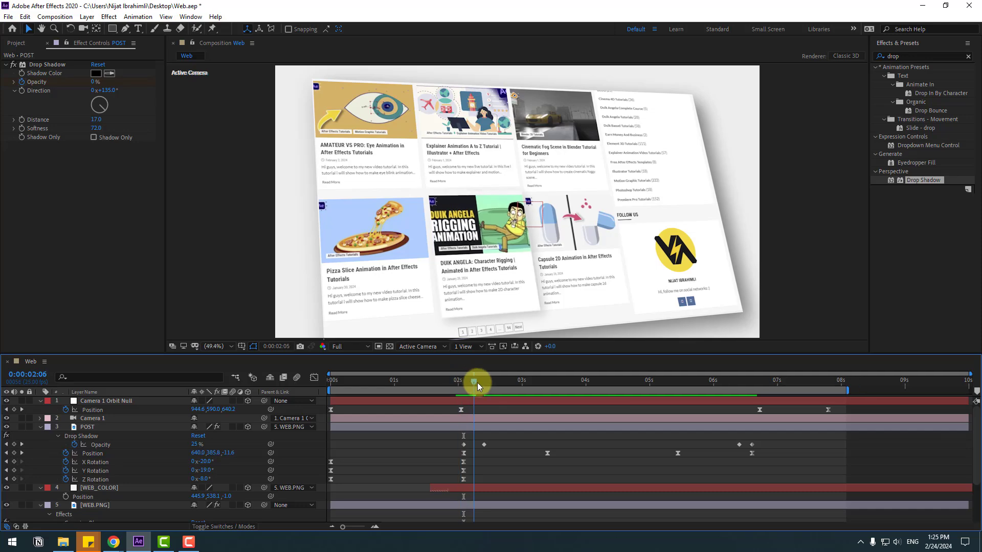
- Shift the first two POST shadow opacity keyframes about five frames forward in time and preview the animation
{"action": "left_click_drag", "start_coordinate": [478, 387], "coordinate": [501, 385]}
{"action": "left_click", "coordinate": [483, 445]}
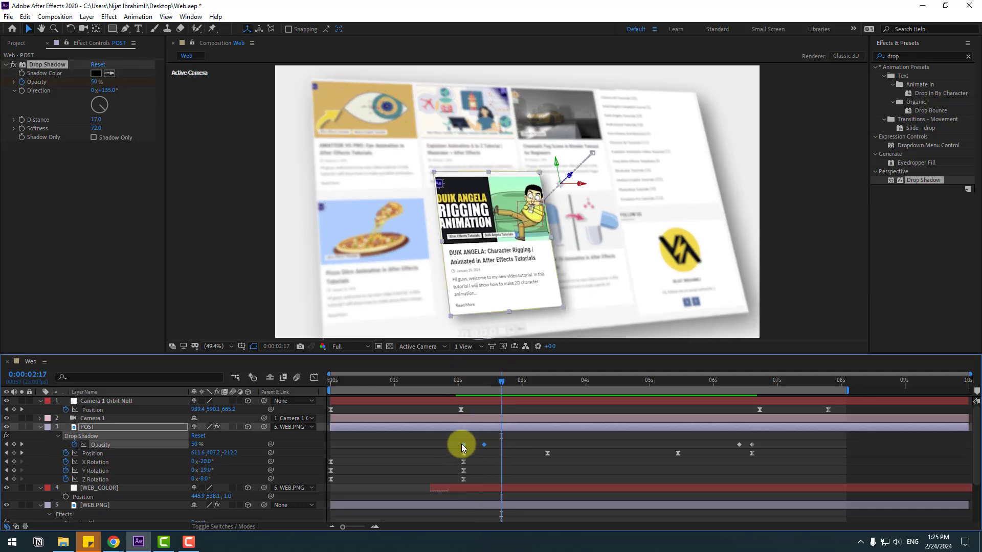
{"action": "left_click", "coordinate": [475, 434]}
{"action": "left_click_drag", "start_coordinate": [470, 386], "coordinate": [513, 385]}
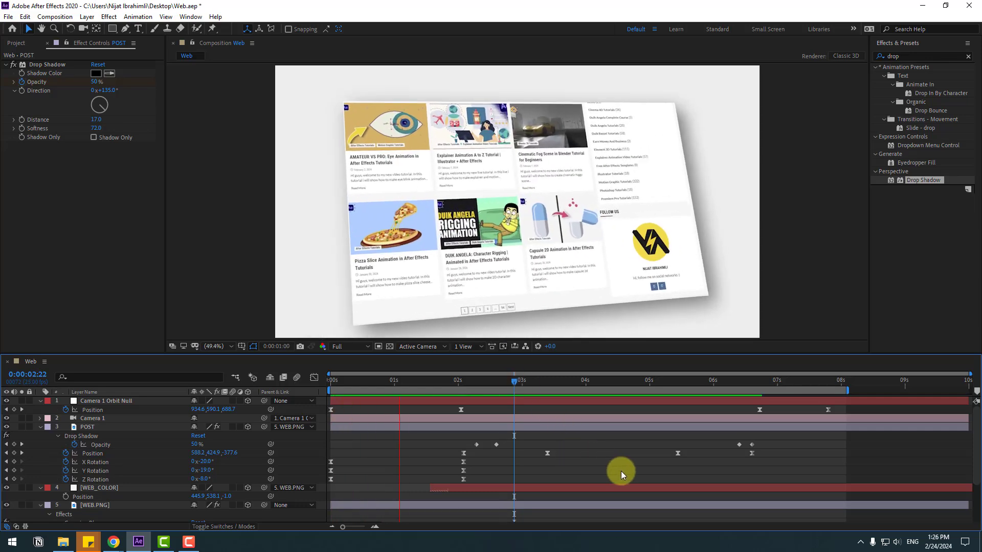